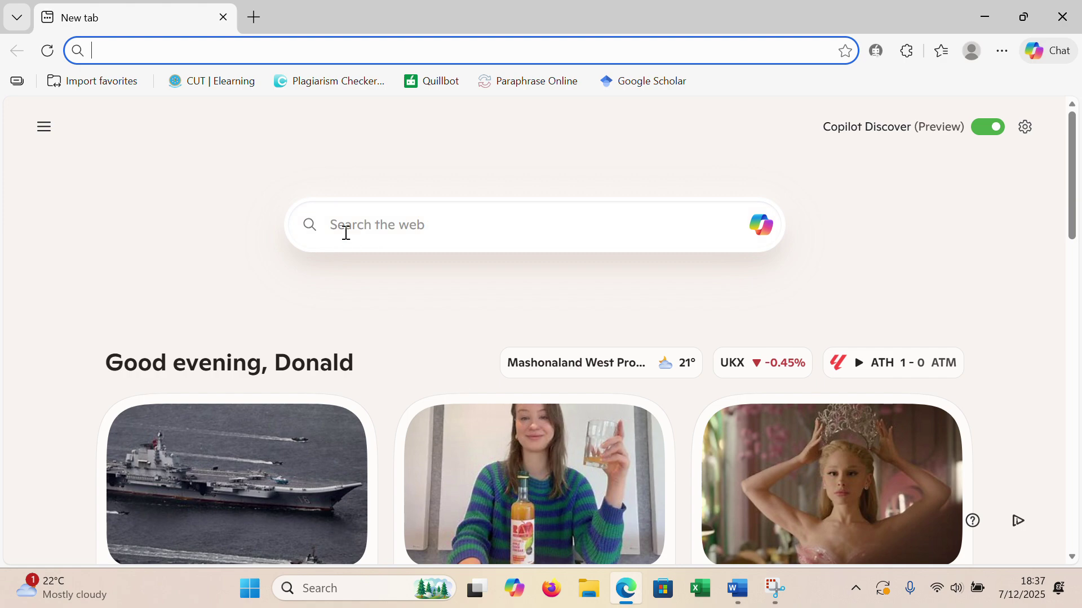
Step: Search the web for "dr duke's phytochemical database" and open the USDA Search the Databases result
click(337, 226)
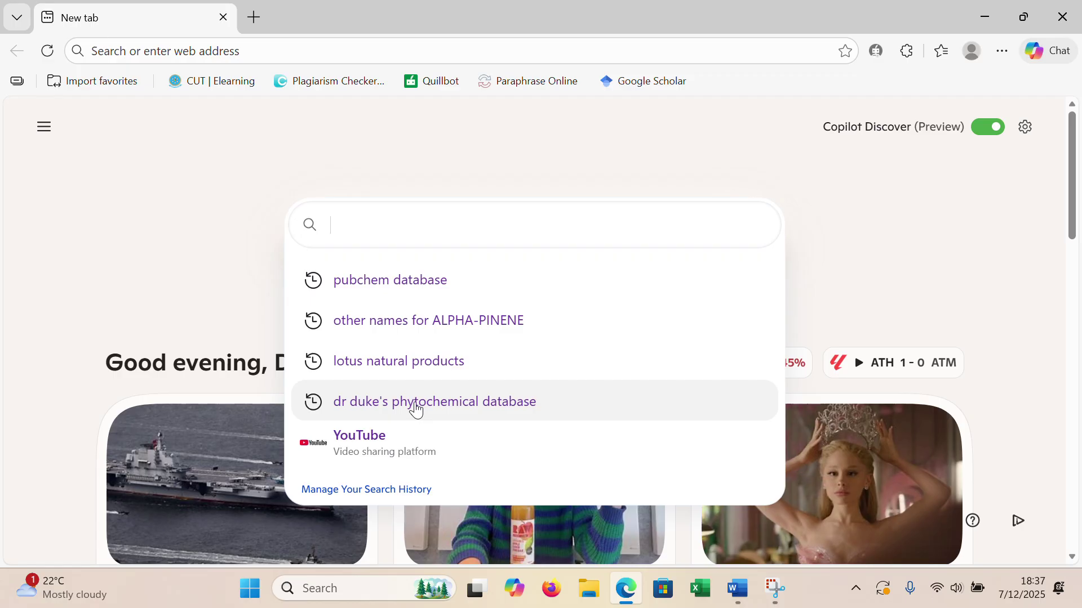
click(415, 404)
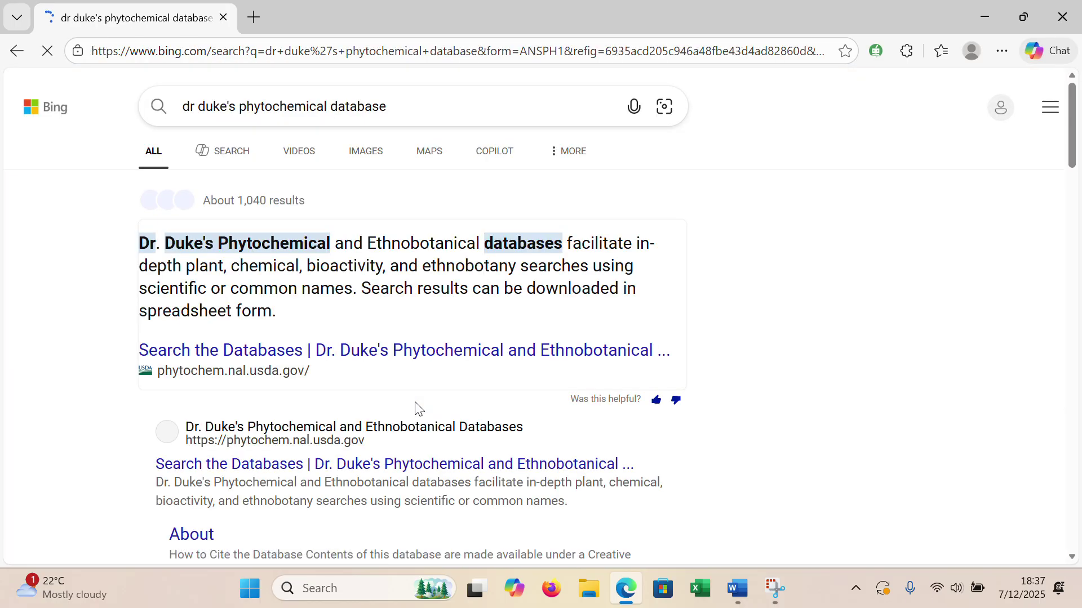
click(298, 471)
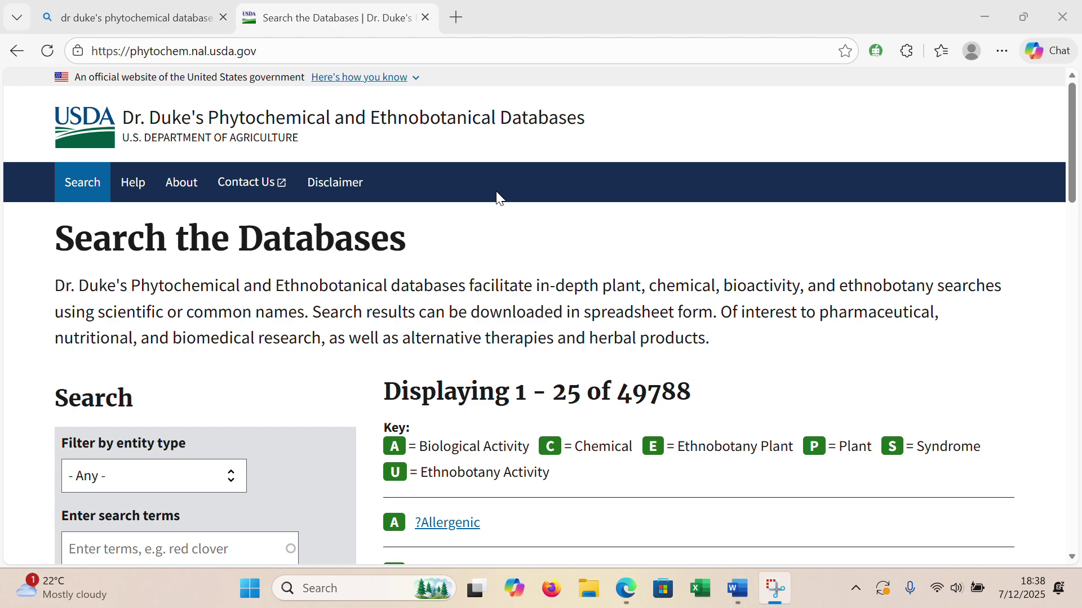
Step: Search the databases for "citrus limon" with the entity type filter set to Any
click(1073, 557)
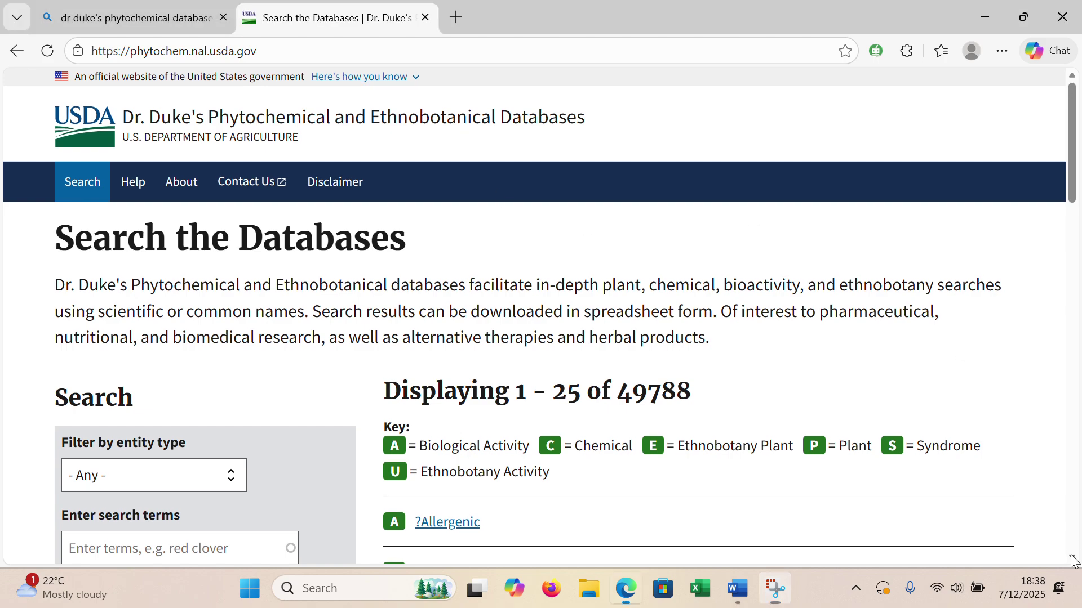
scroll(1072, 557, down, 2)
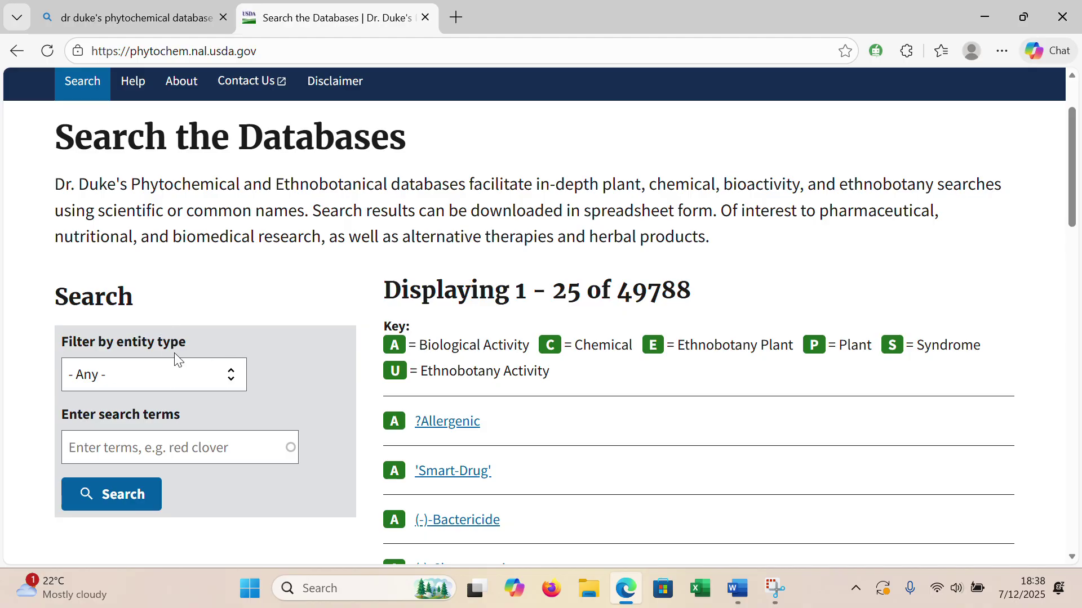
click(234, 378)
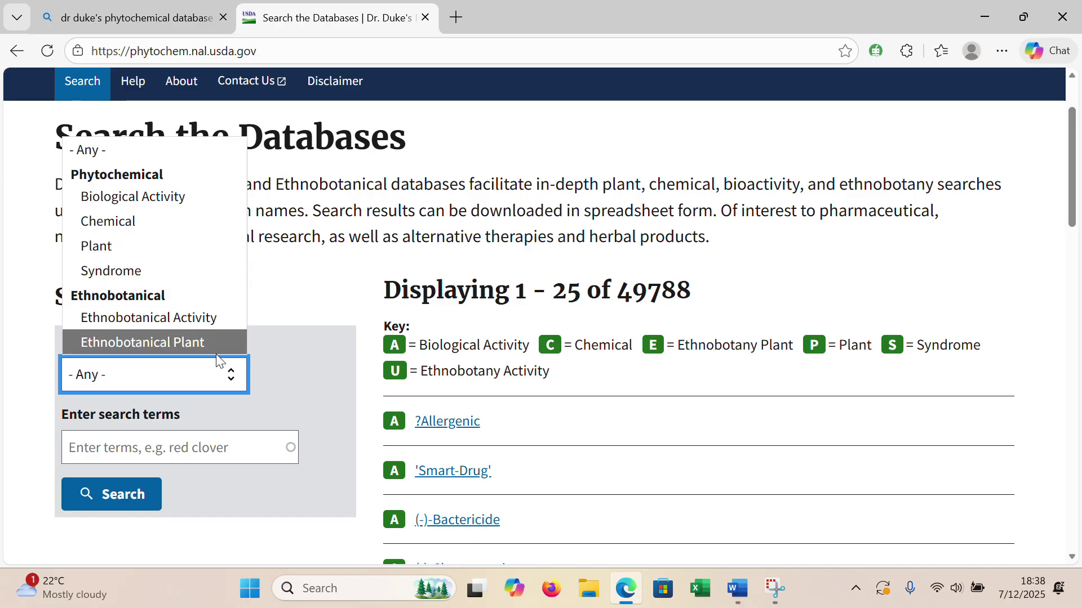
click(134, 154)
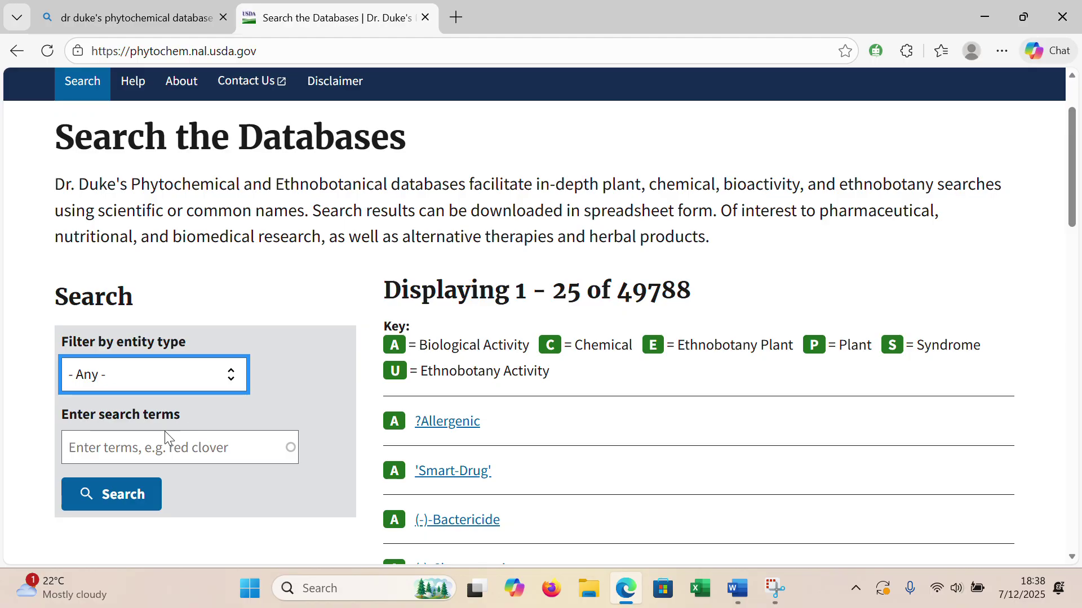
click(92, 453)
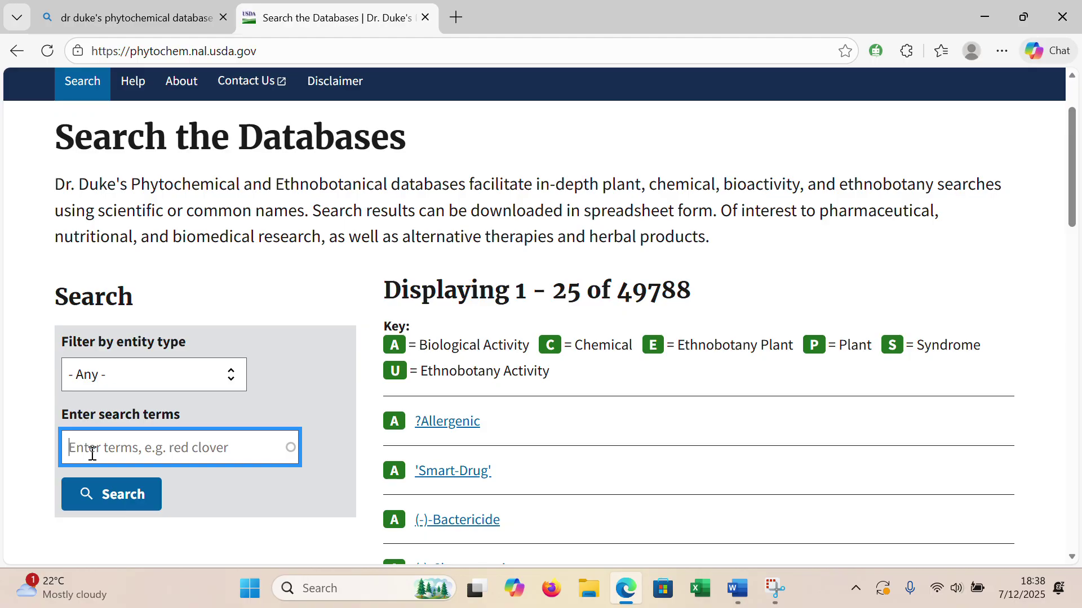
text(ce)
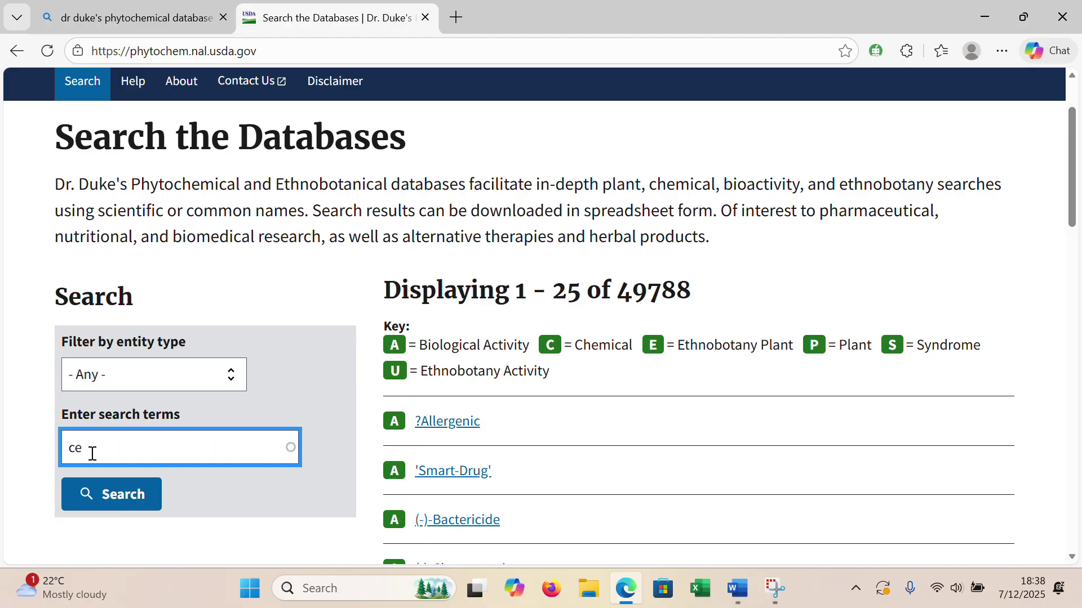
text(tr)
key(BackSpace)
text(itrus limon)
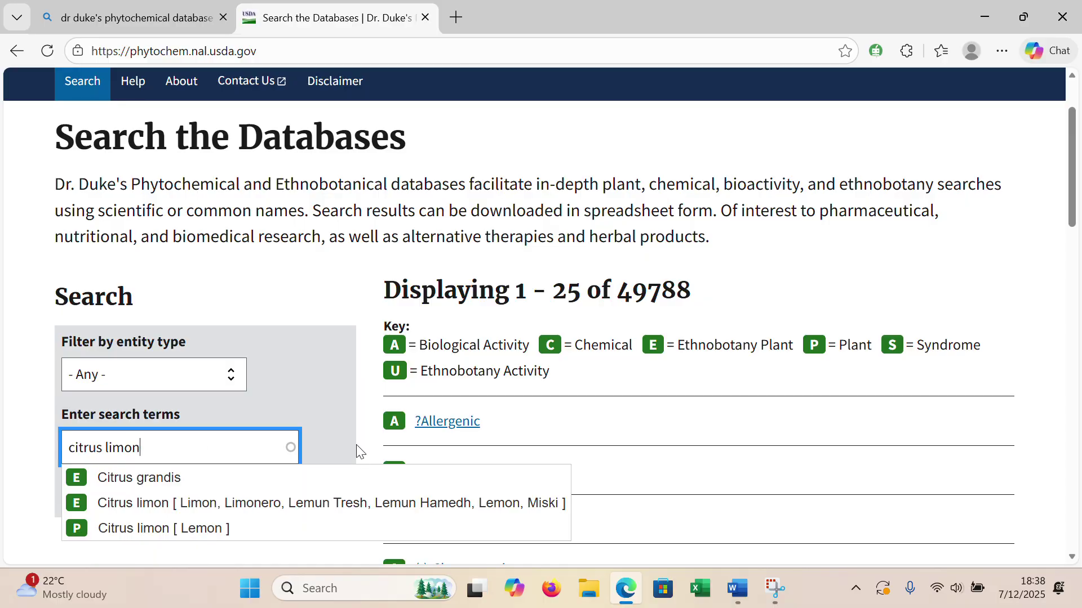
click(327, 421)
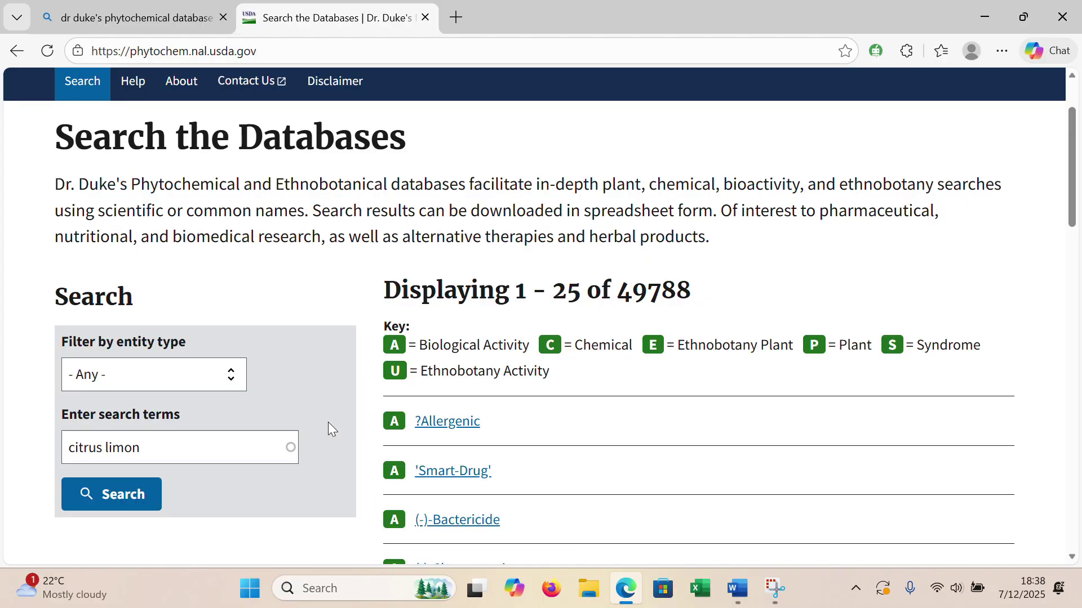
click(110, 502)
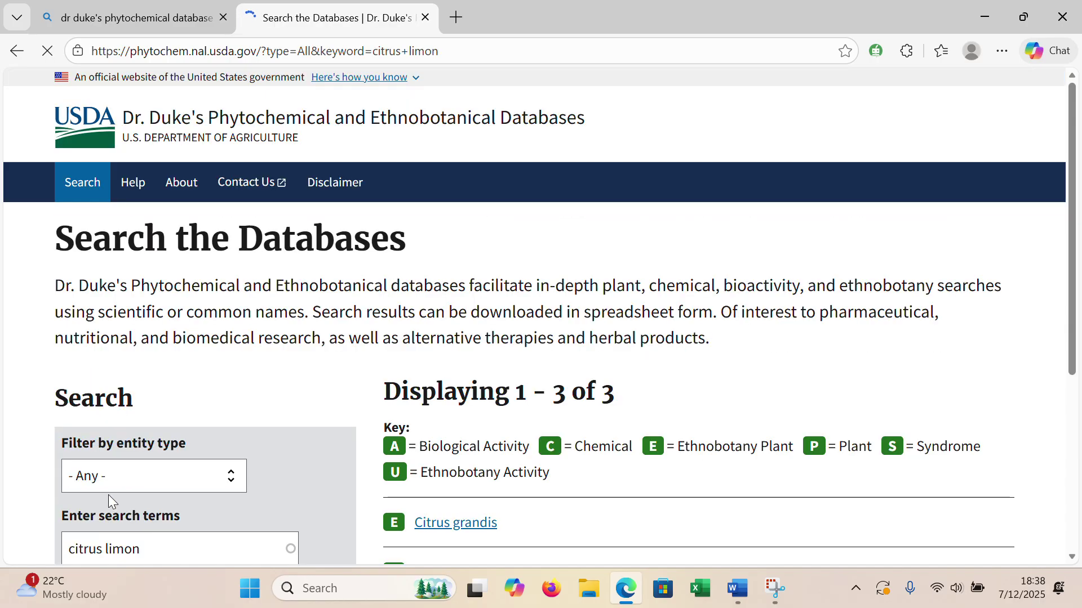
Step: Open the Citrus limon (Rutaceae) plant entry and look through its list of plant chemicals
click(1072, 557)
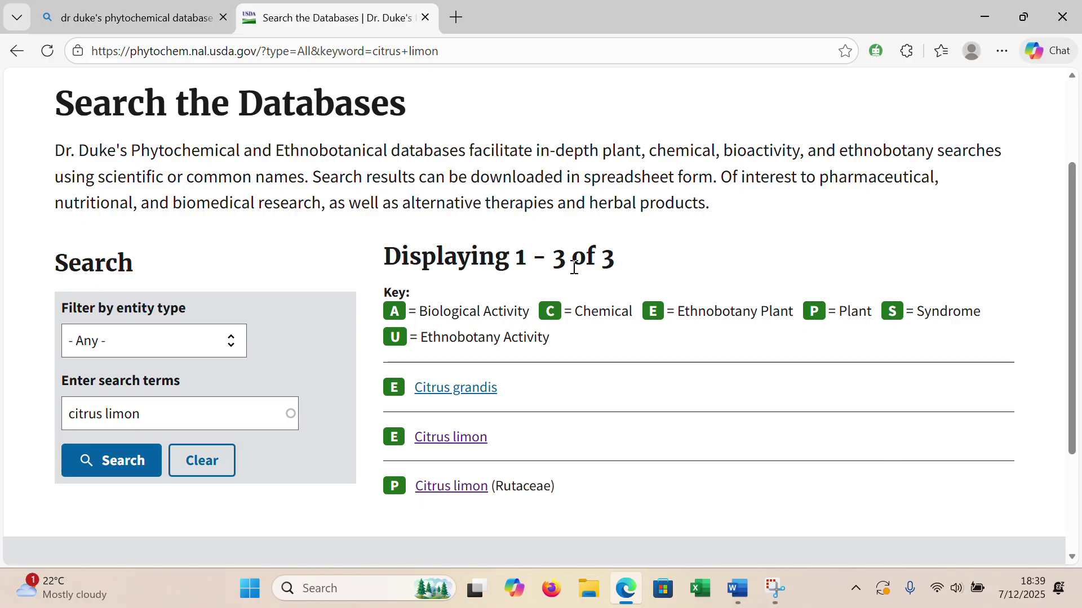
click(484, 488)
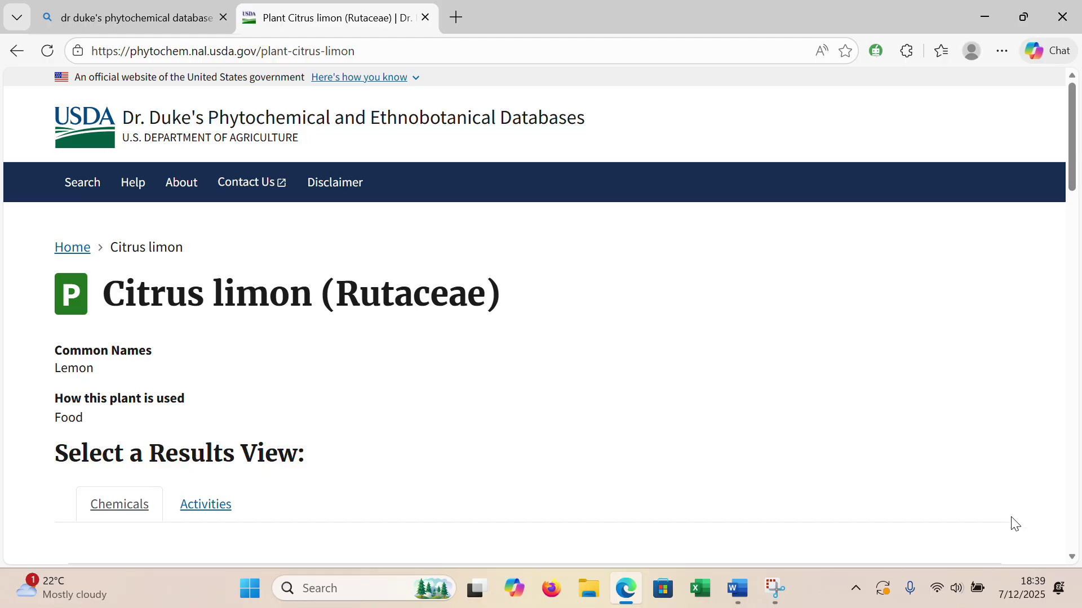
click(1071, 557)
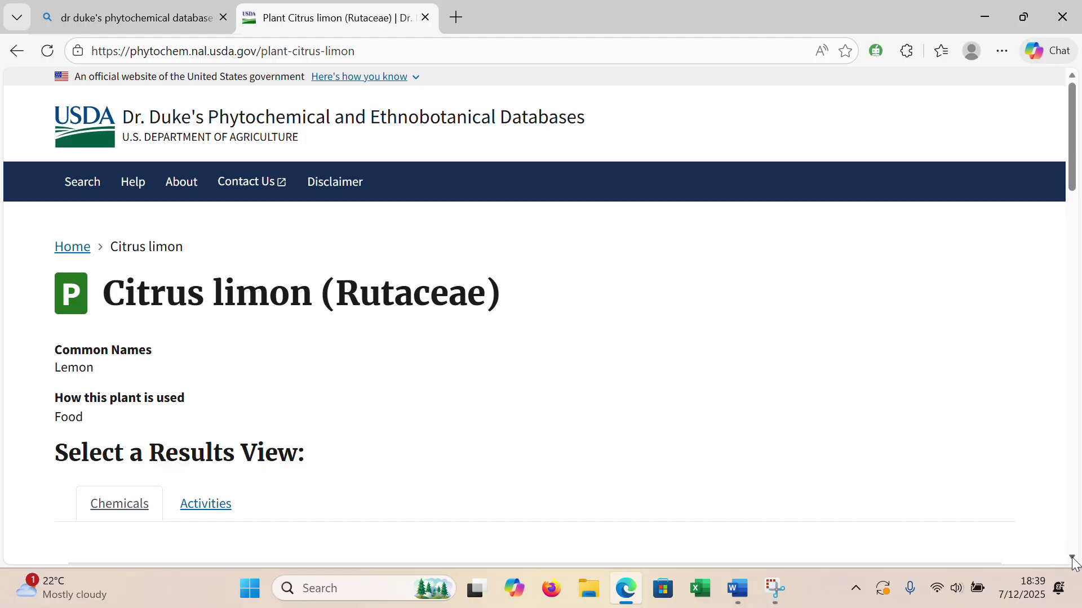
drag(1072, 558, 1072, 557)
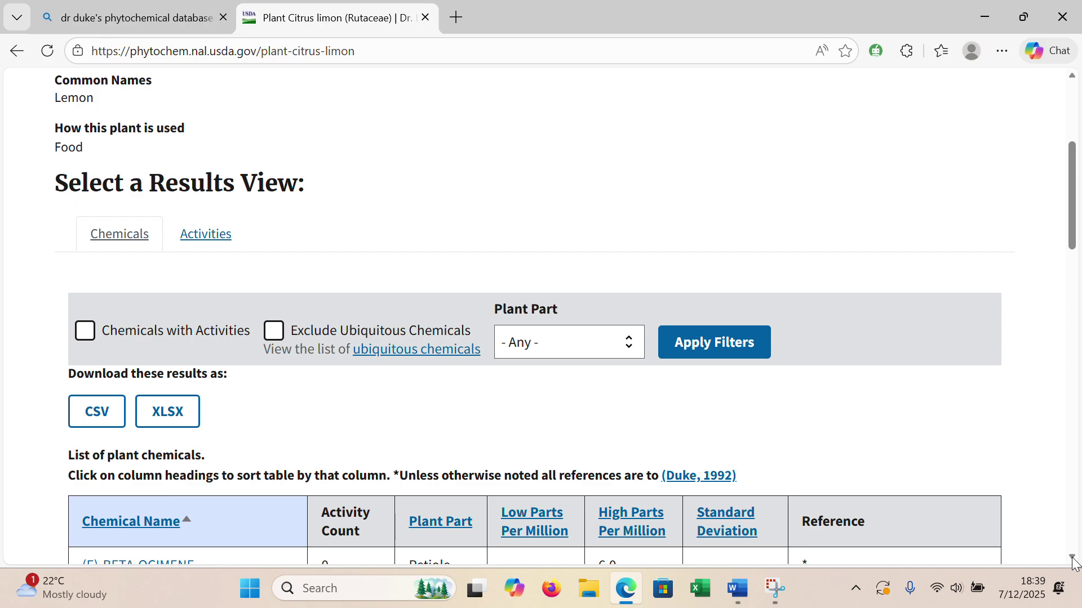
drag(1075, 563, 1058, 558)
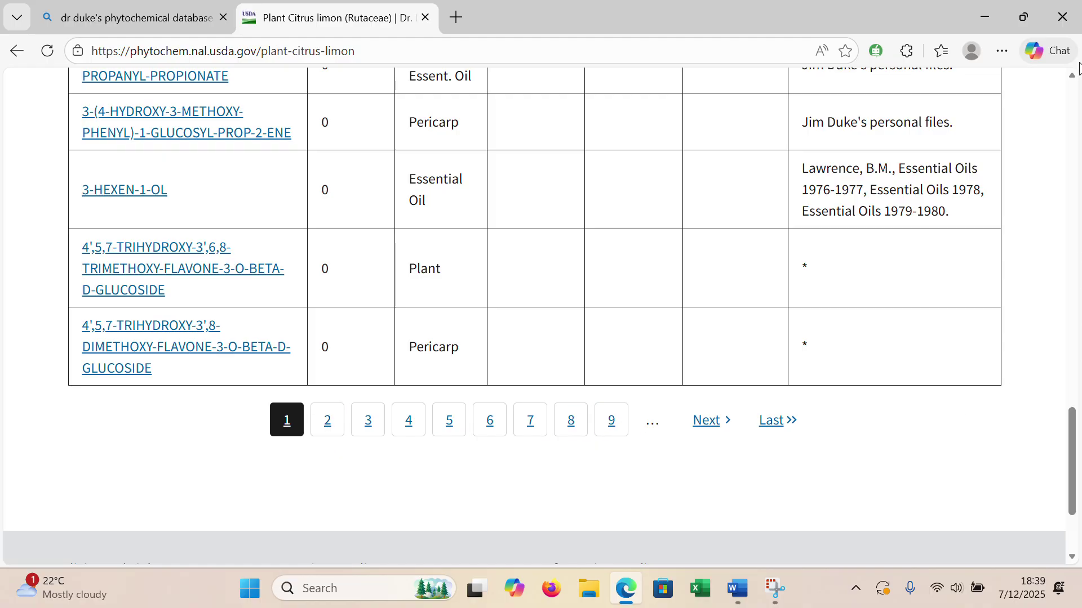
Step: Filter the plant's chemicals to those with activities, excluding ubiquitous chemicals, with plant part Fruit Essent. Oil
scroll(1075, 94, up, 8)
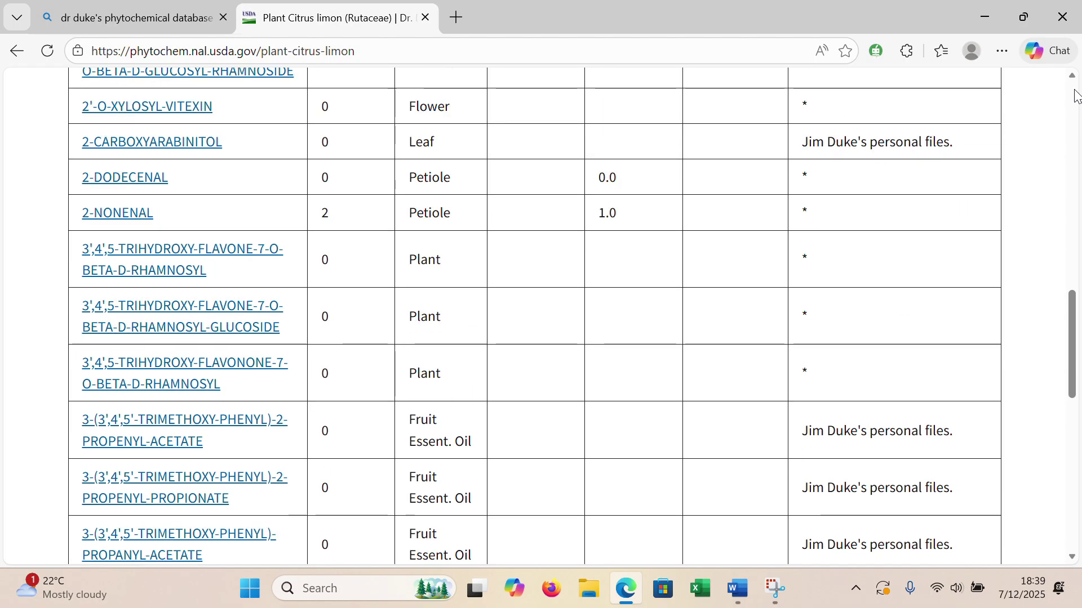
scroll(1075, 95, up, 5)
scroll(1075, 94, up, 6)
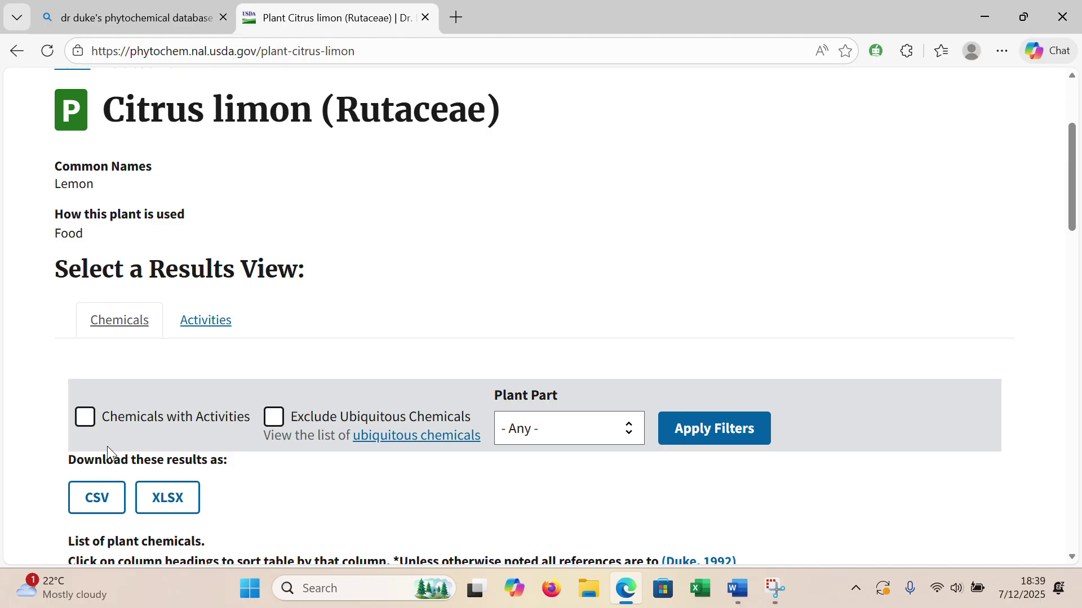
click(85, 418)
click(276, 423)
click(274, 419)
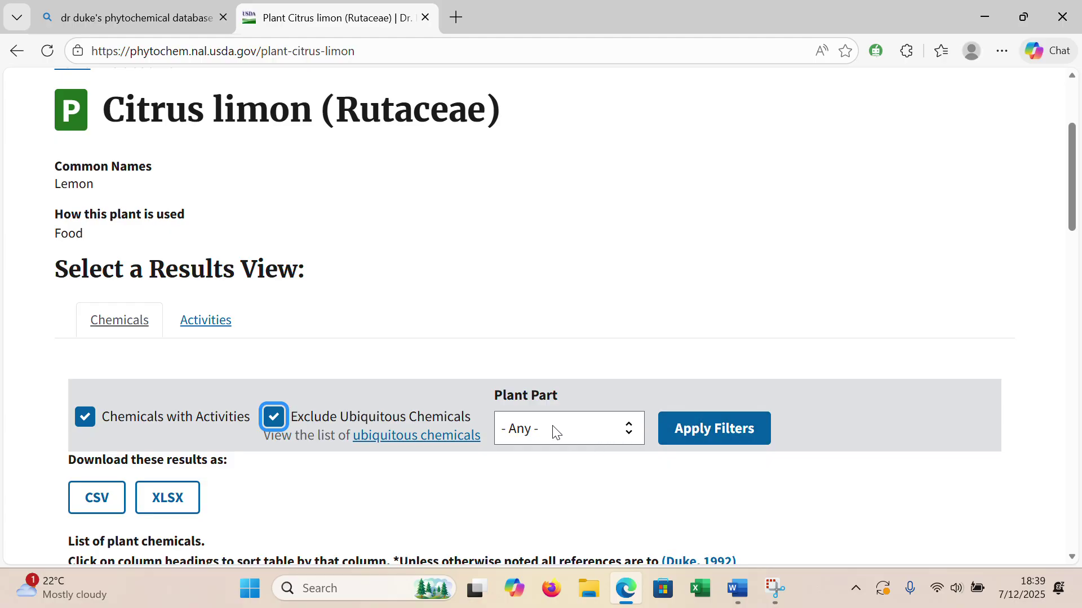
click(631, 431)
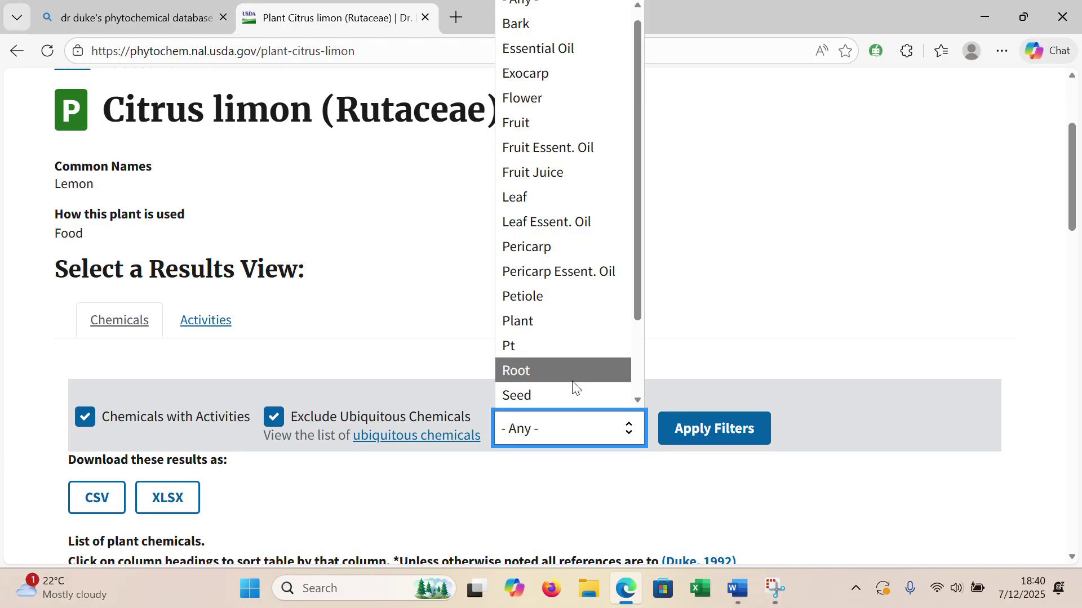
click(558, 149)
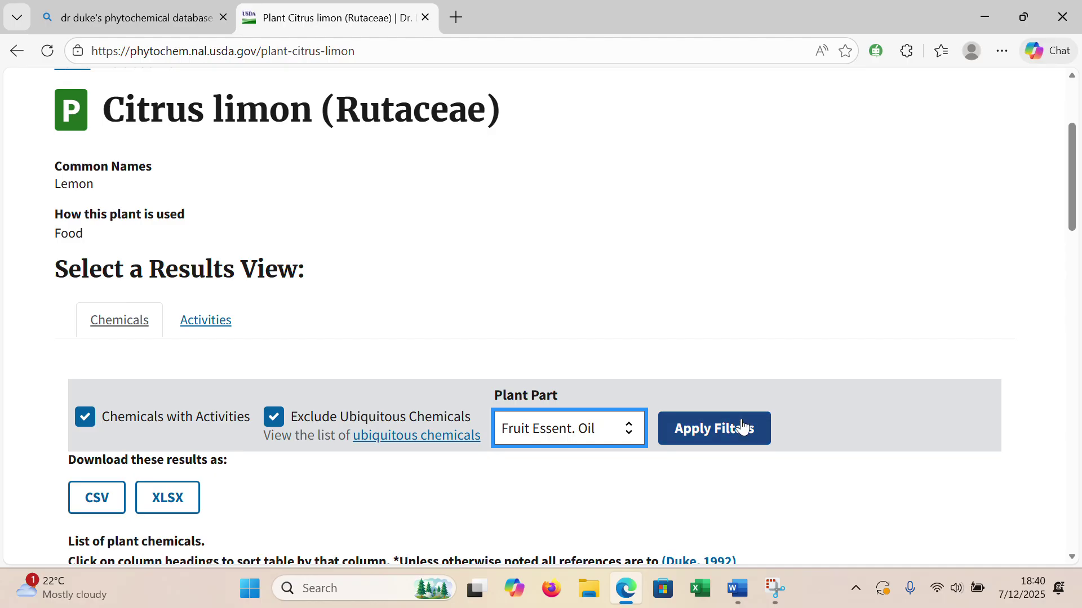
click(721, 428)
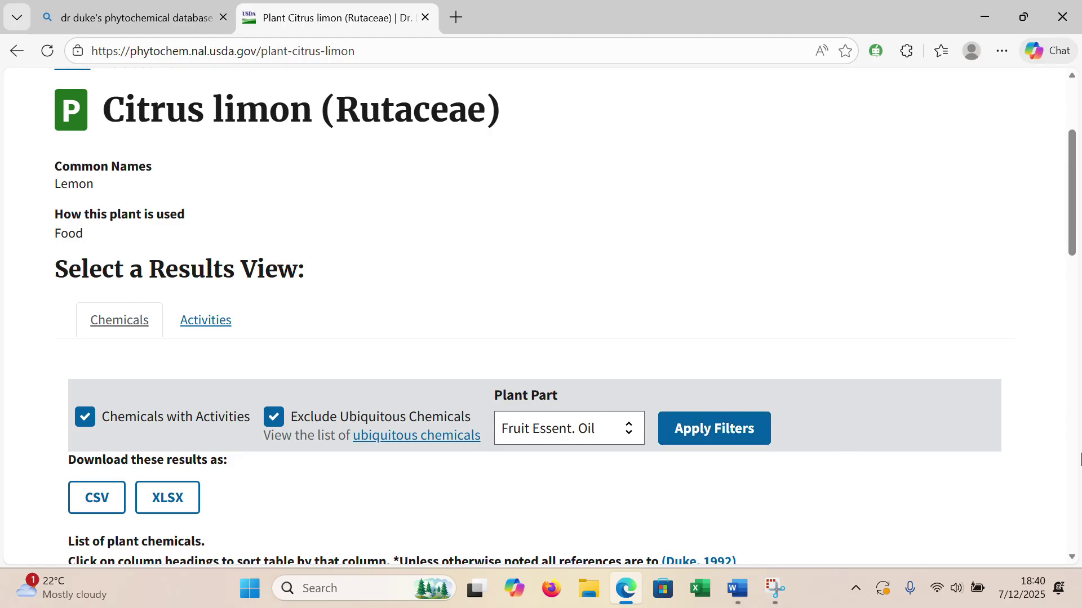
Step: Review the filtered list of fruit essential oil chemicals, then check the study title in the Word document and return to the browser
click(1072, 557)
scroll(1075, 562, down, 7)
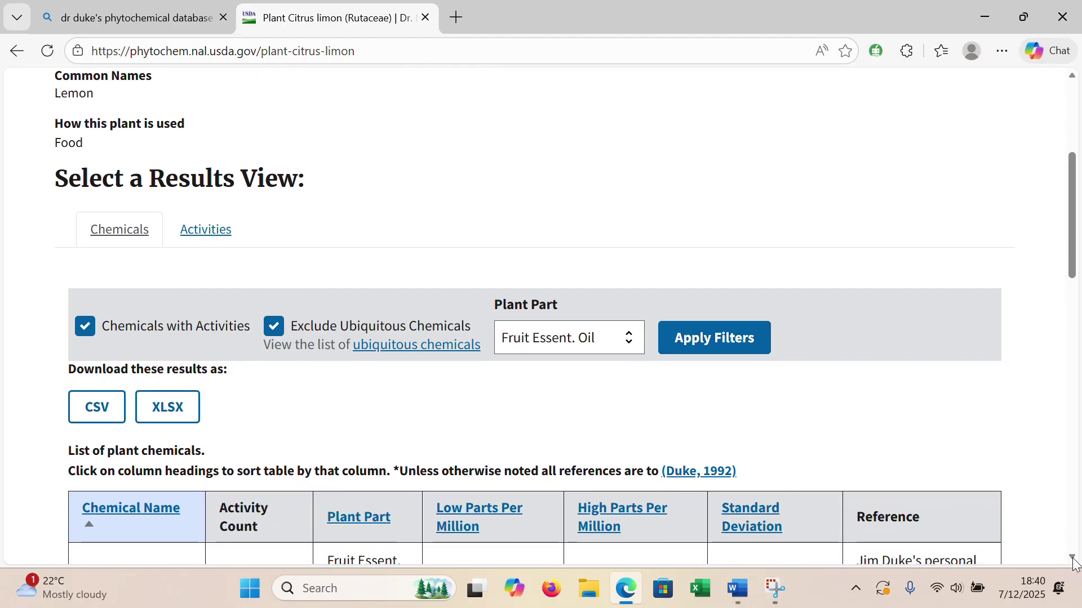
scroll(1075, 562, down, 6)
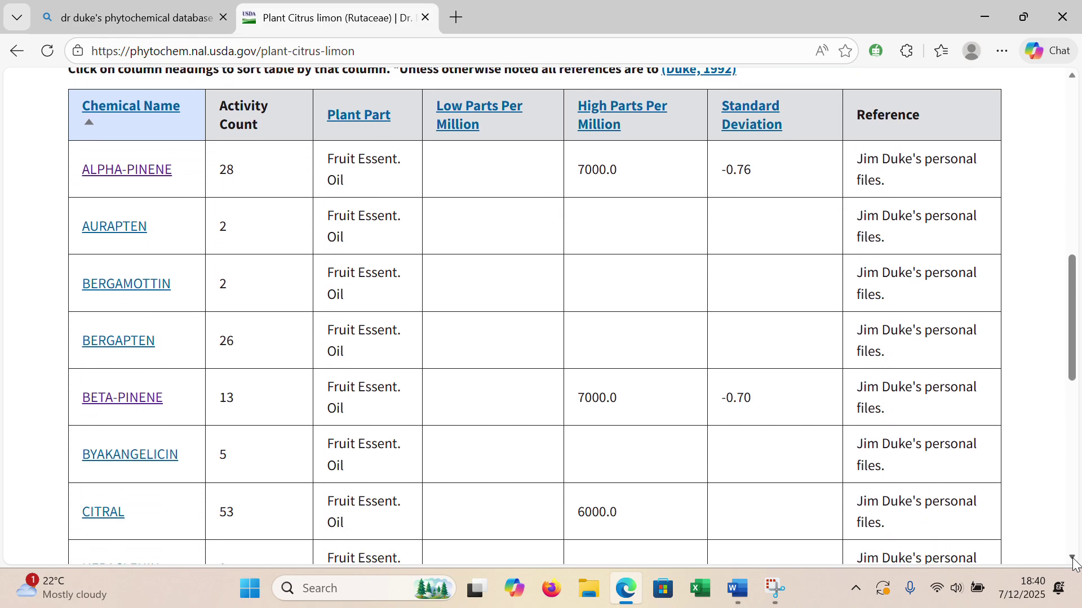
scroll(1074, 562, down, 5)
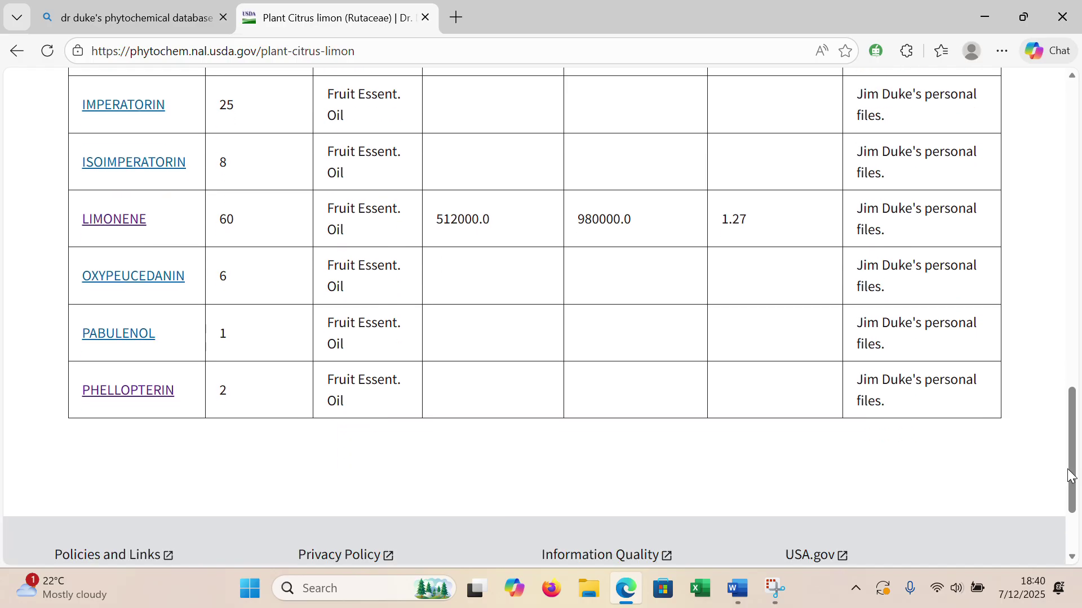
scroll(1072, 102, up, 13)
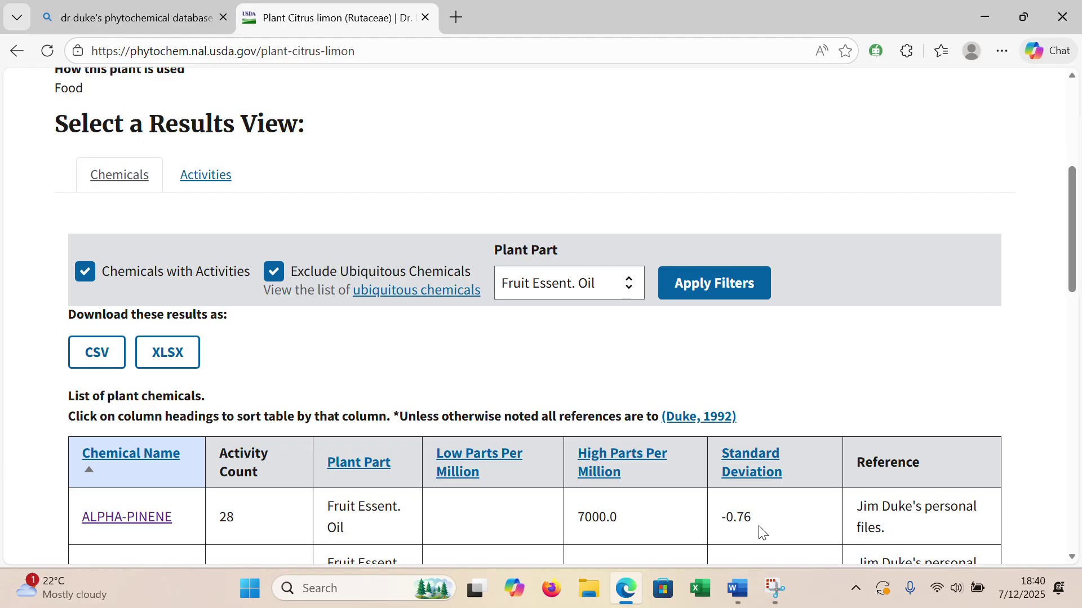
click(737, 589)
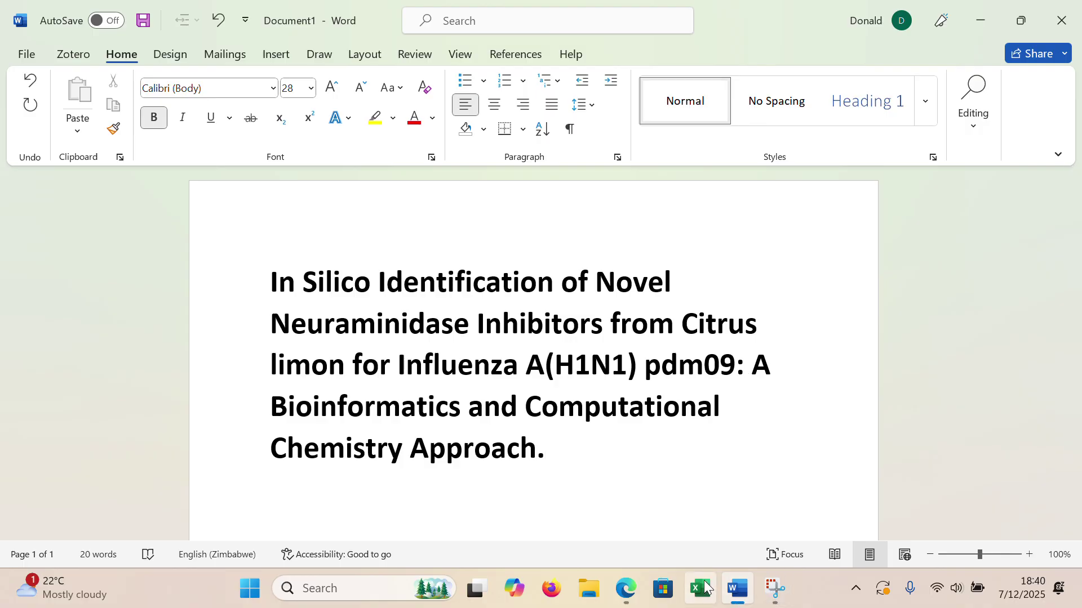
mouse_move(635, 588)
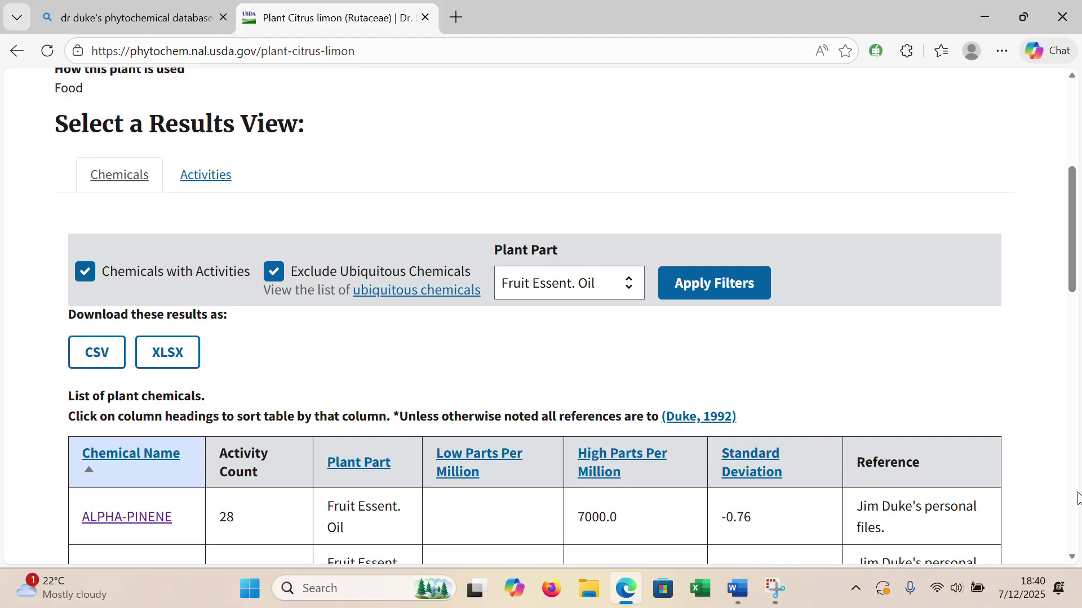
Step: Open the ALPHA-PINENE chemical entry and examine its list of activities for antiflu and antiviral entries
scroll(975, 530, down, 3)
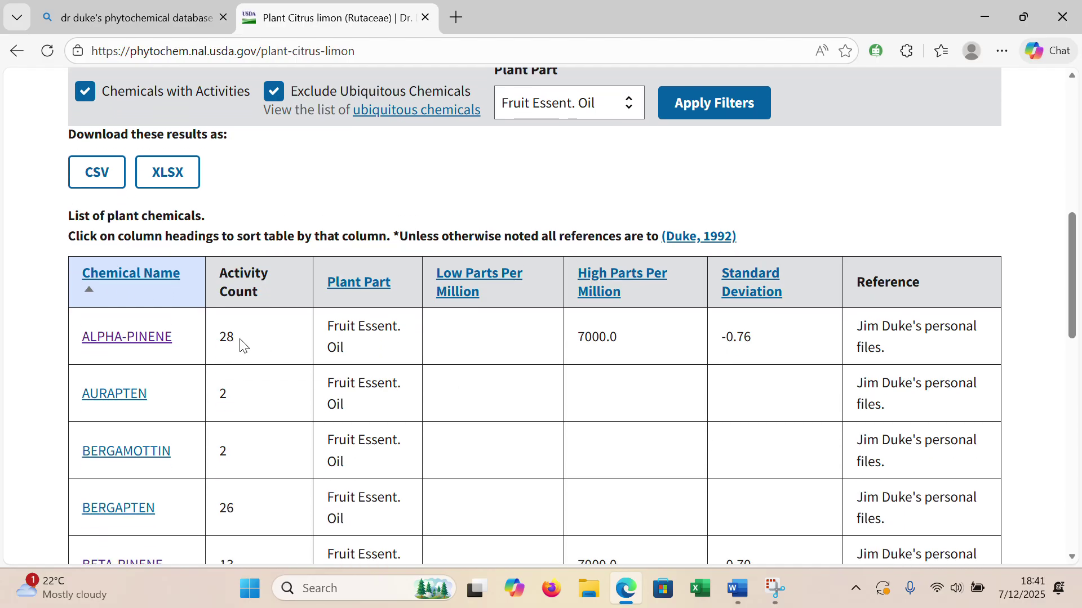
click(131, 339)
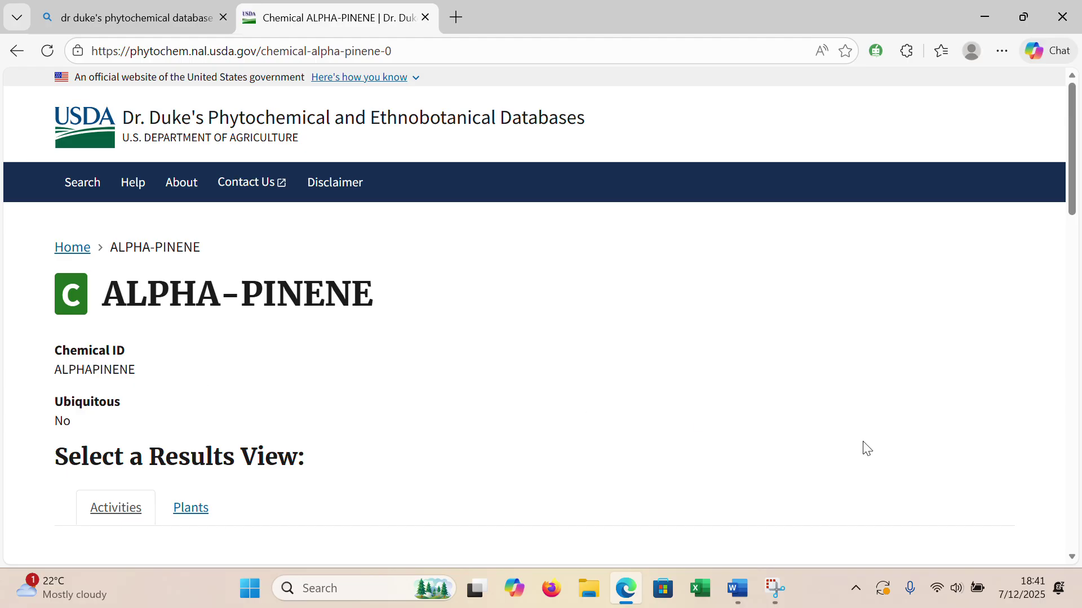
scroll(1074, 562, down, 5)
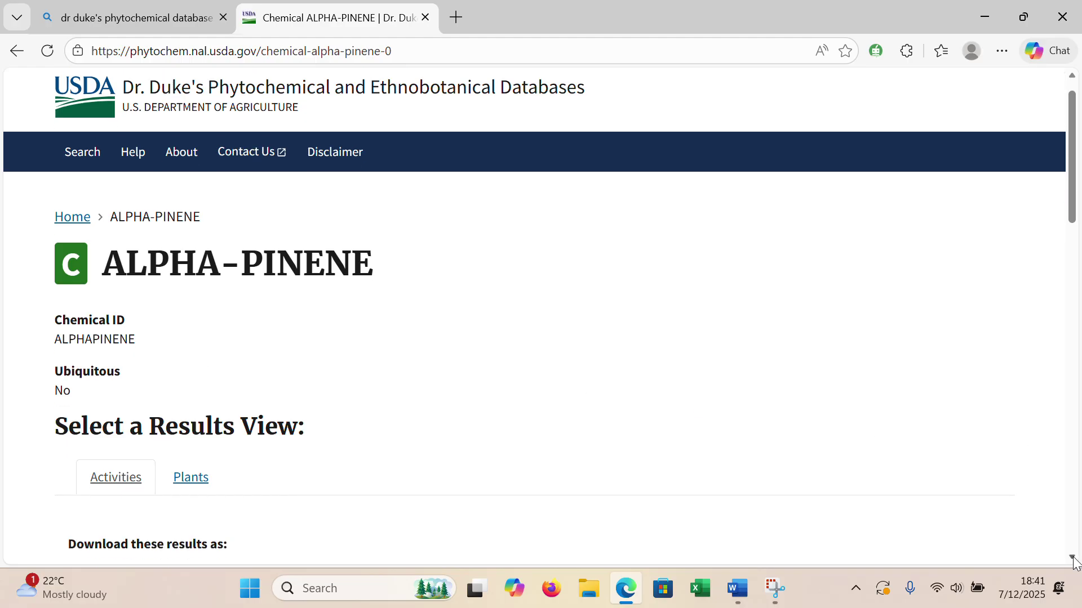
scroll(1074, 562, down, 3)
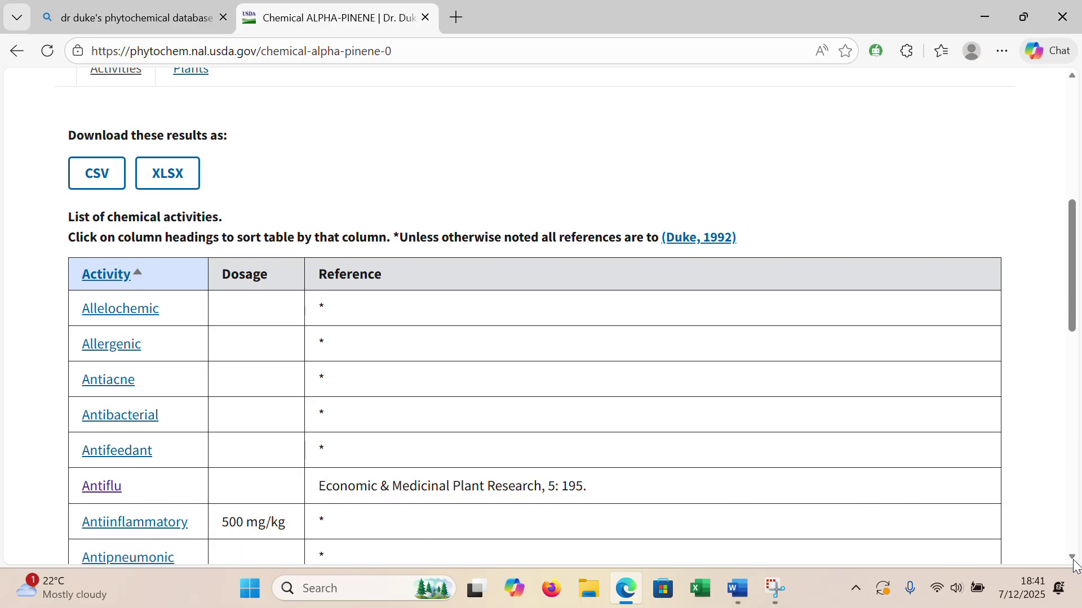
scroll(1074, 565, down, 2)
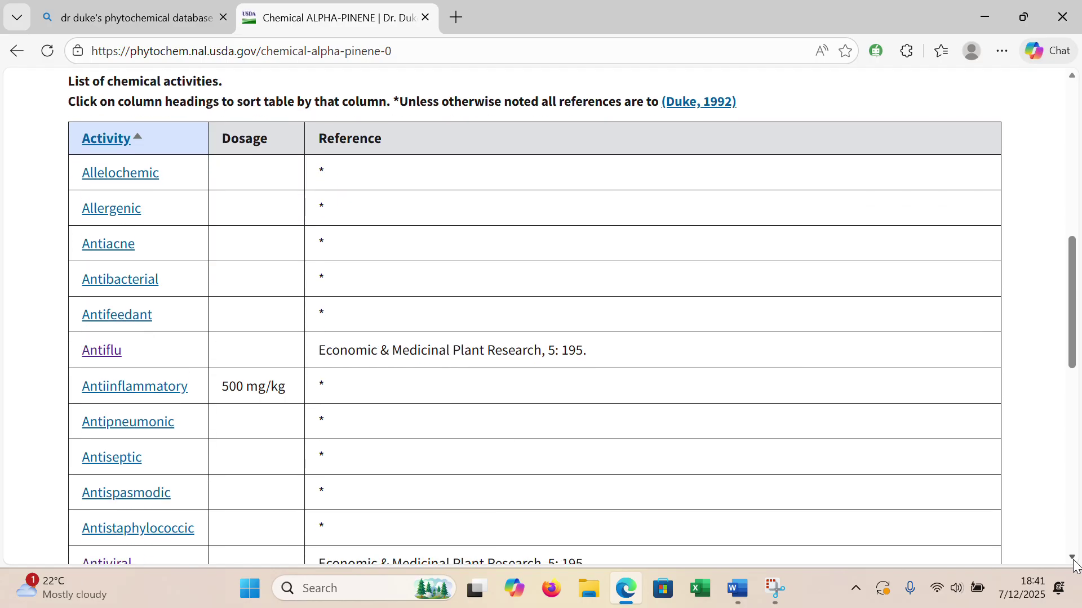
scroll(1075, 565, down, 2)
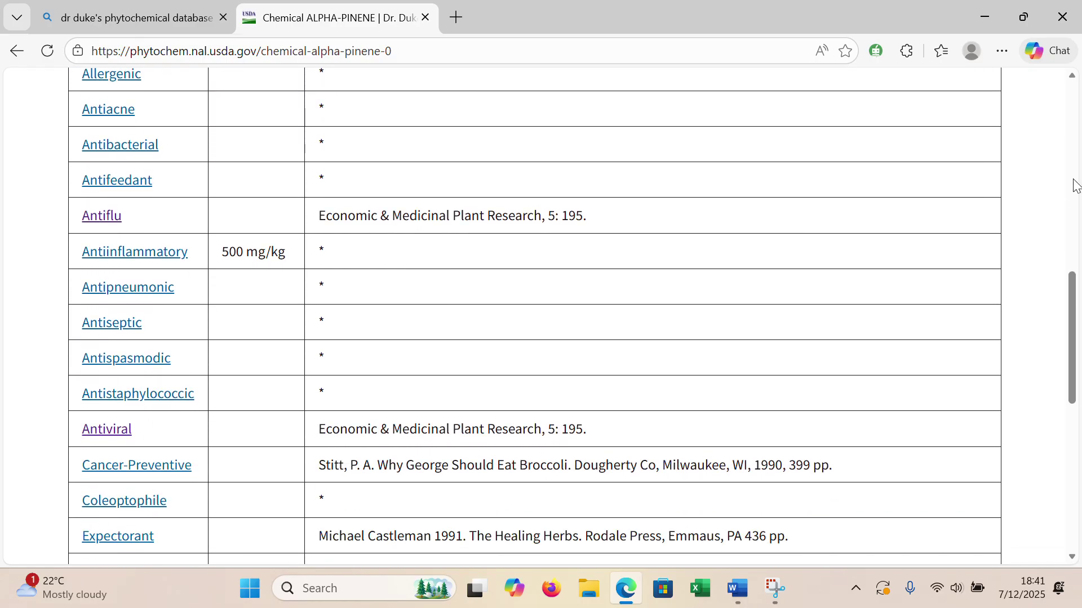
Step: Return to the filtered Citrus limon chemical list, then switch to Excel and create a blank workbook
scroll(1075, 82, up, 5)
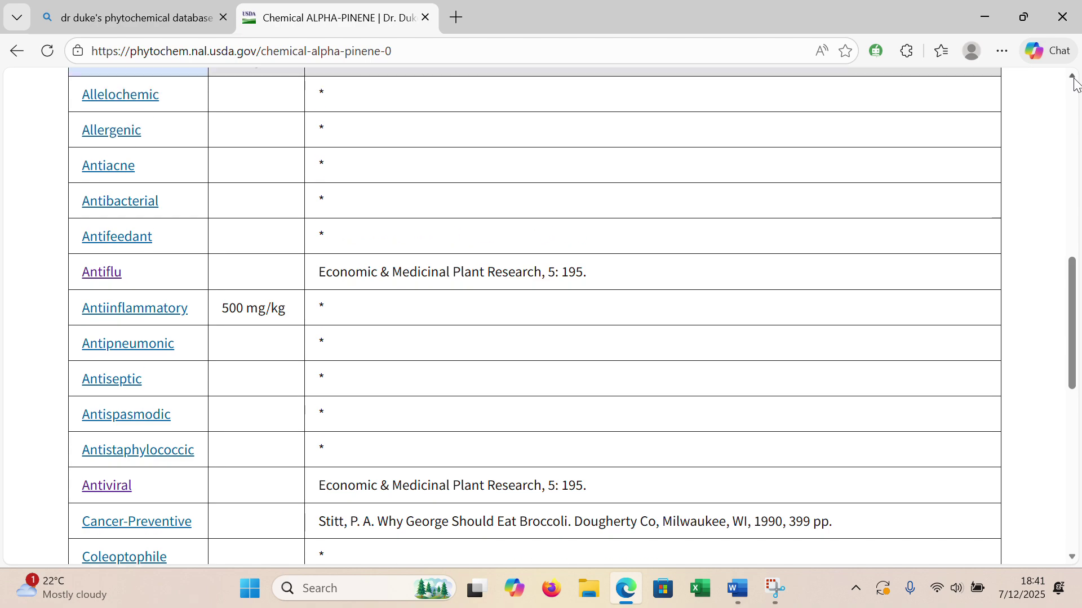
scroll(1075, 82, up, 3)
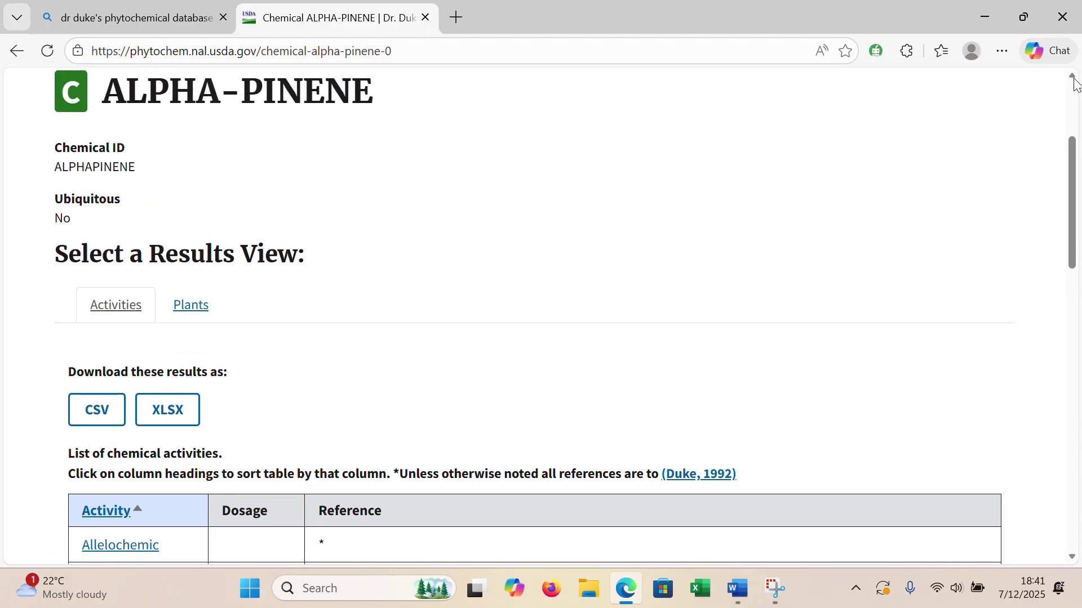
click(18, 54)
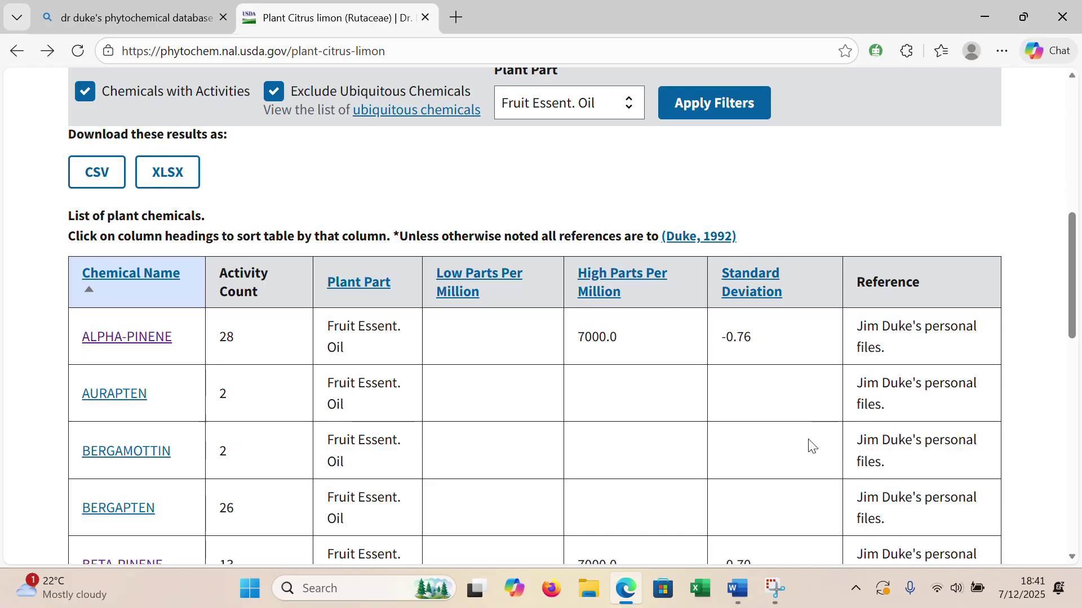
click(697, 586)
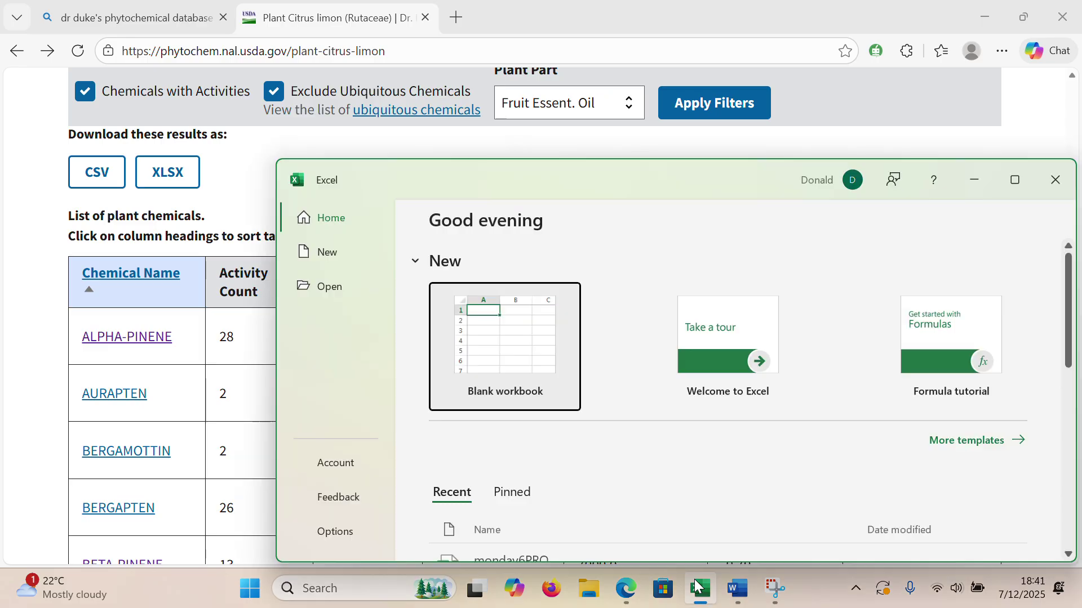
click(473, 338)
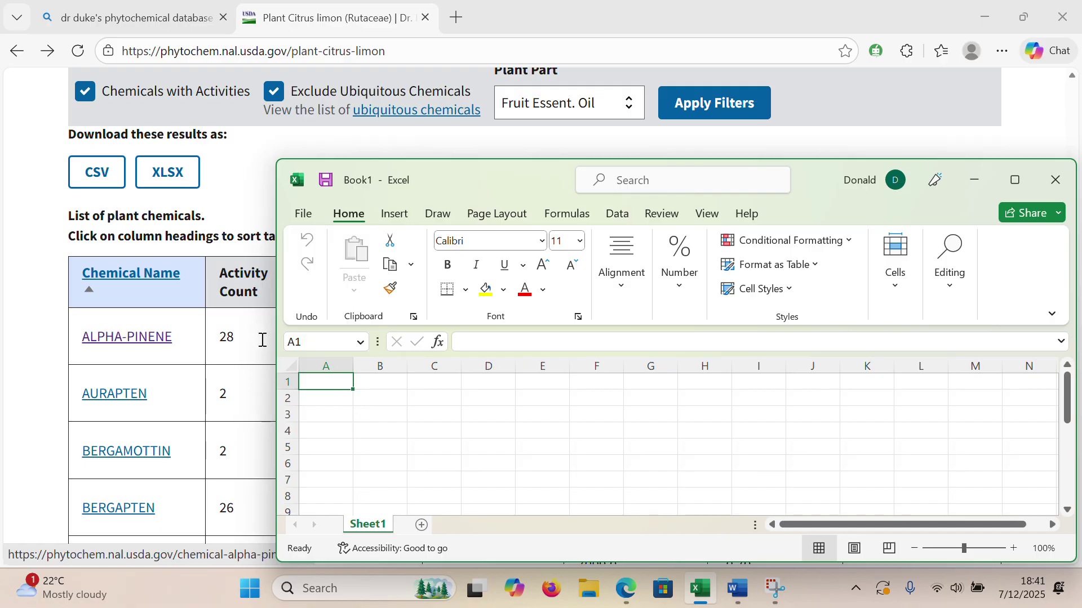
Step: Enter "alpha pinene" in cell A1 of the Excel workbook and widen column A to fit the name
right_click(151, 341)
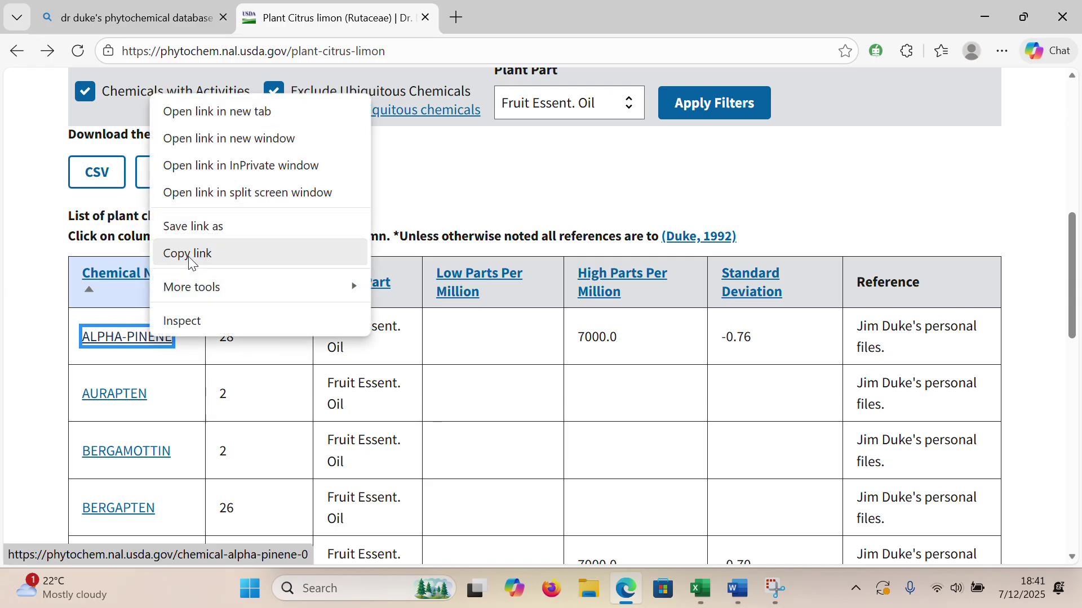
click(181, 341)
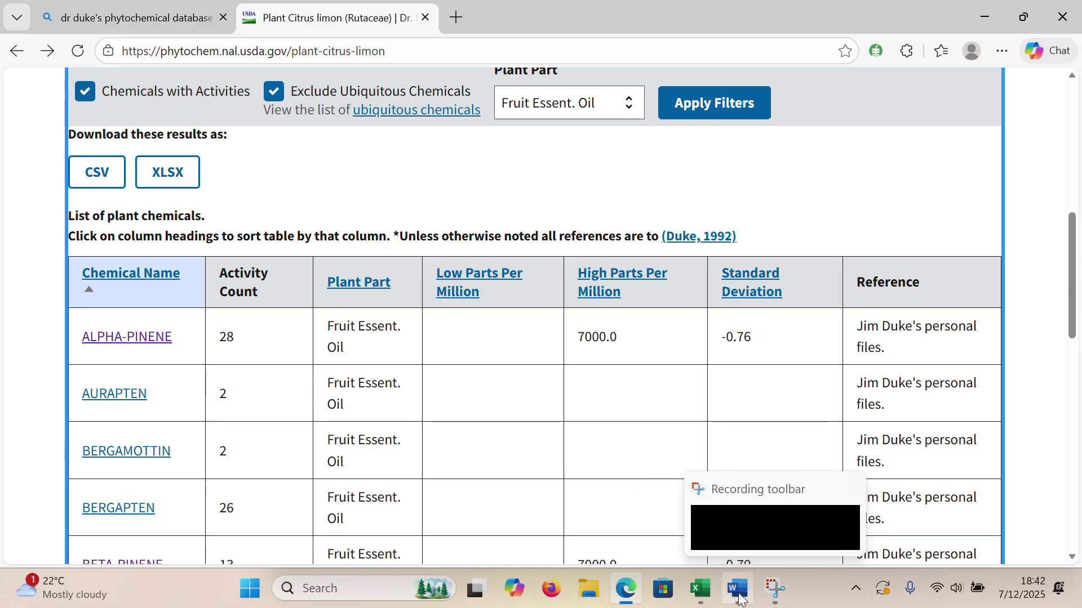
click(699, 596)
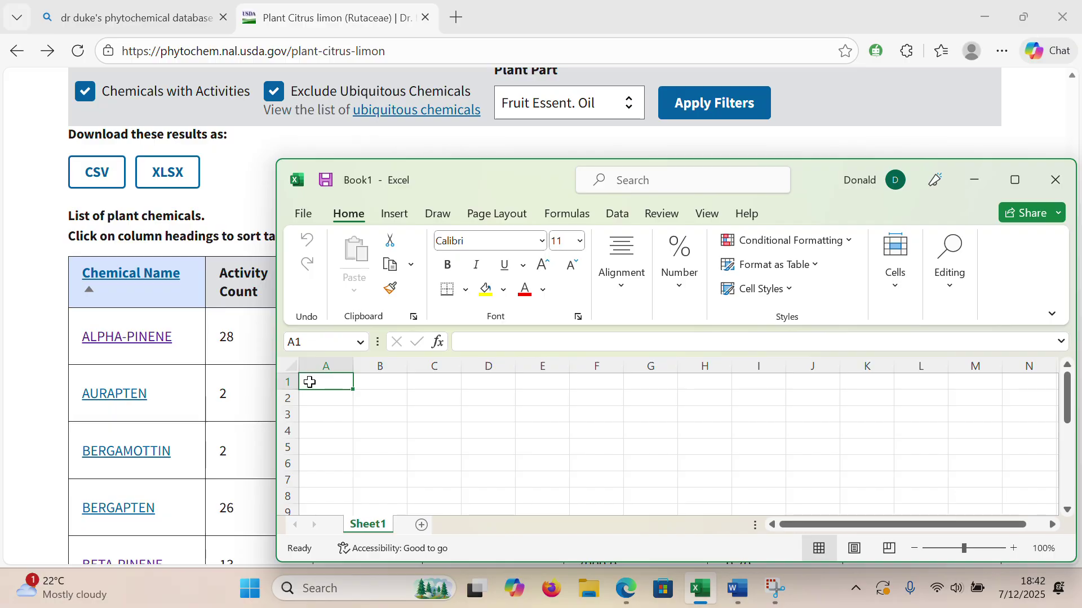
text(a)
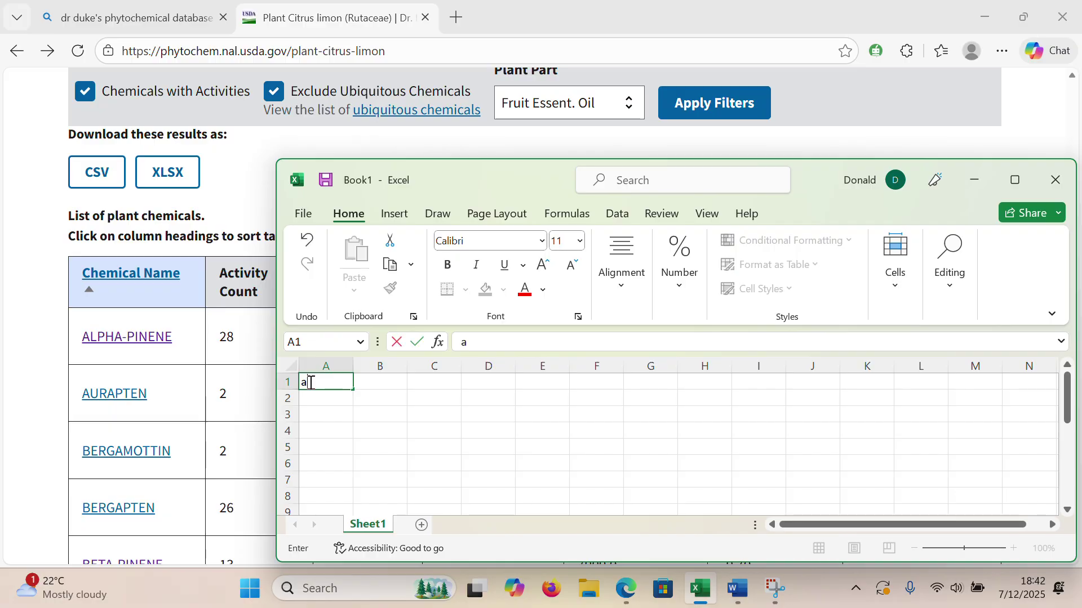
text(lpha pi)
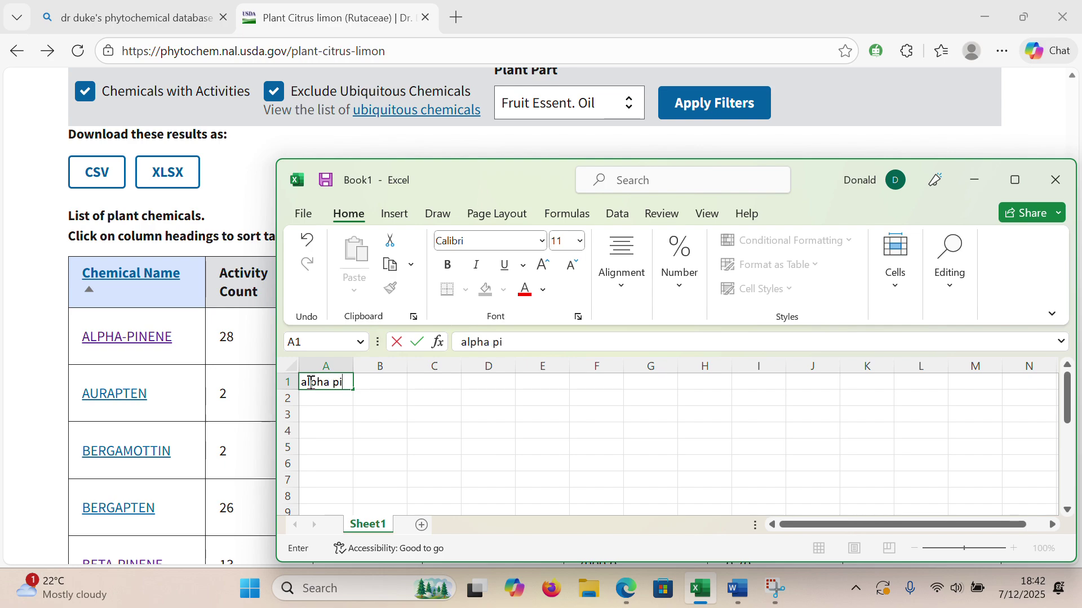
text(nene)
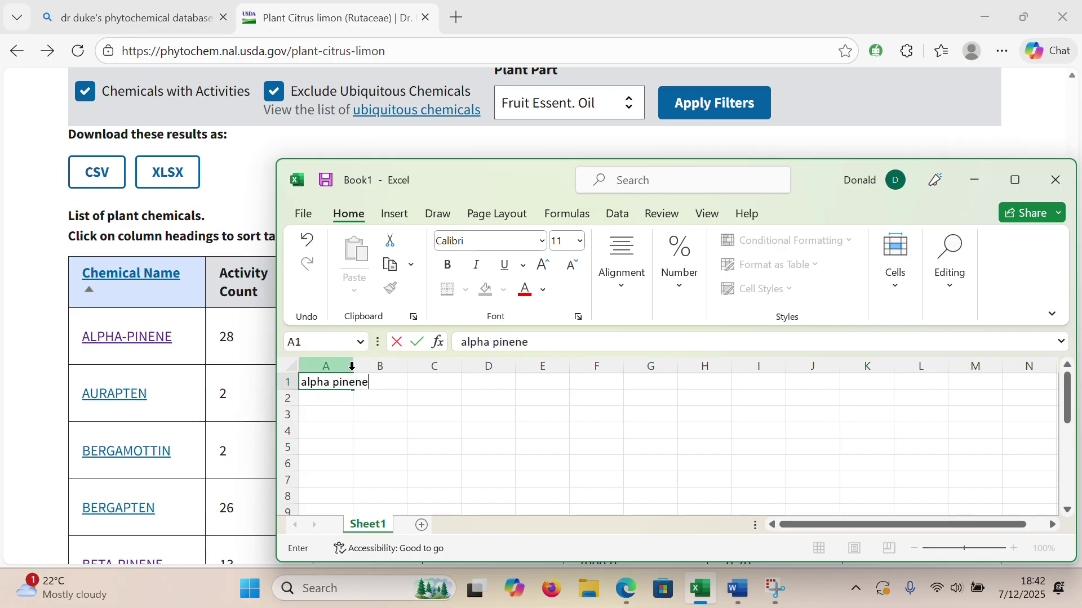
click(381, 416)
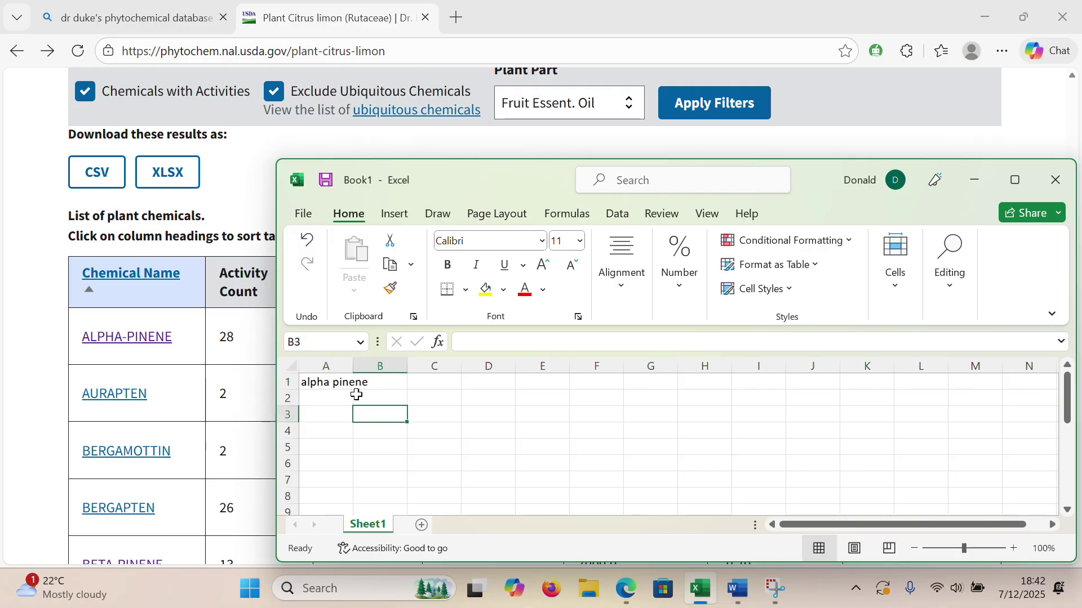
drag(353, 369, 370, 367)
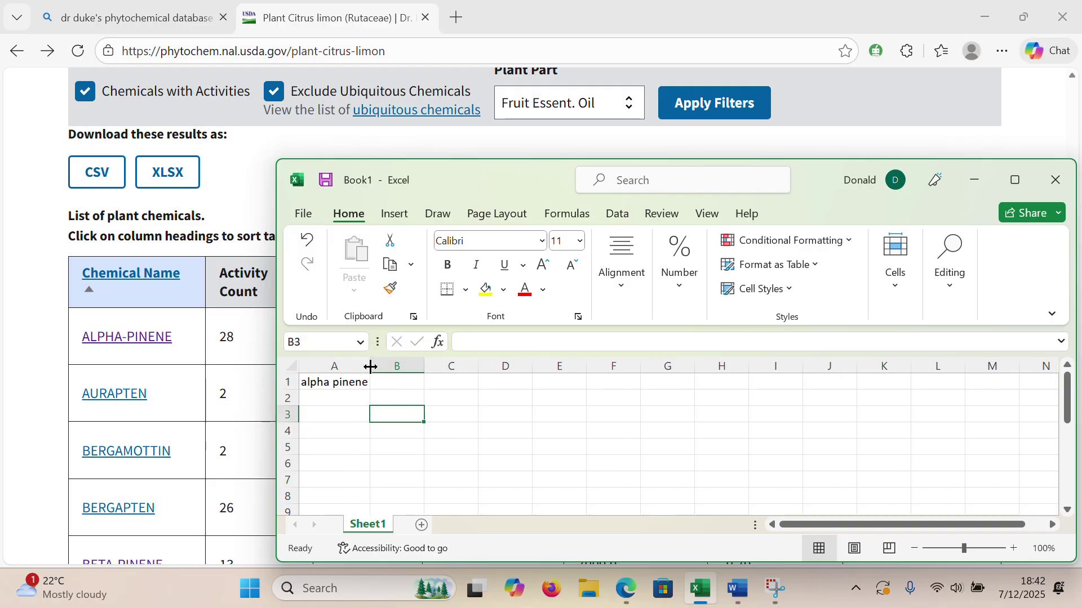
Step: Switch back to the browser, examine the AURAPTEN entry's activities for antiflu or antiviral entries, and return to the plant's chemical list
click(975, 177)
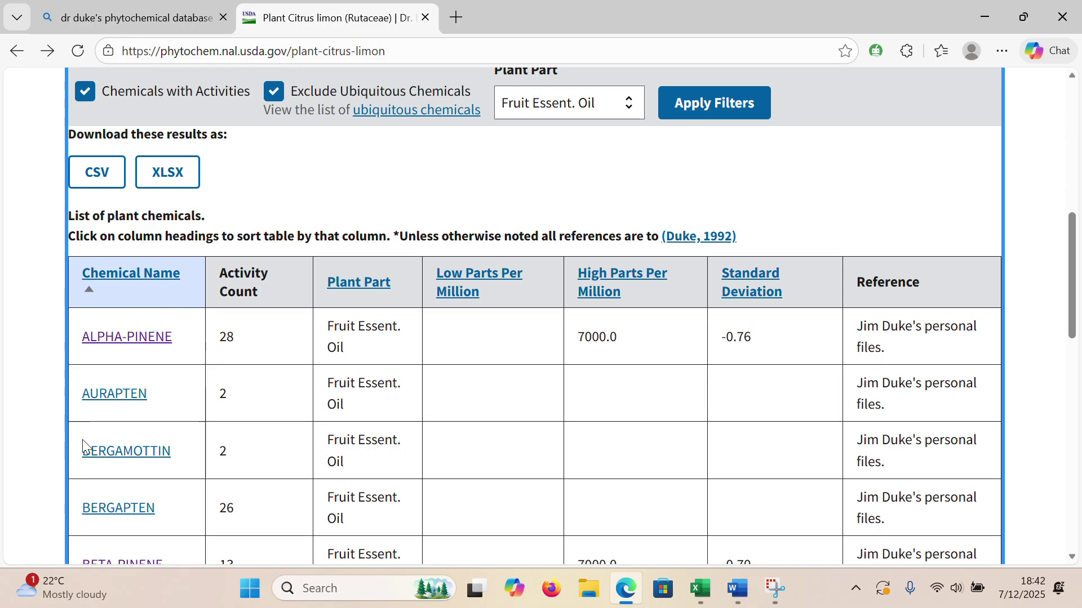
click(118, 396)
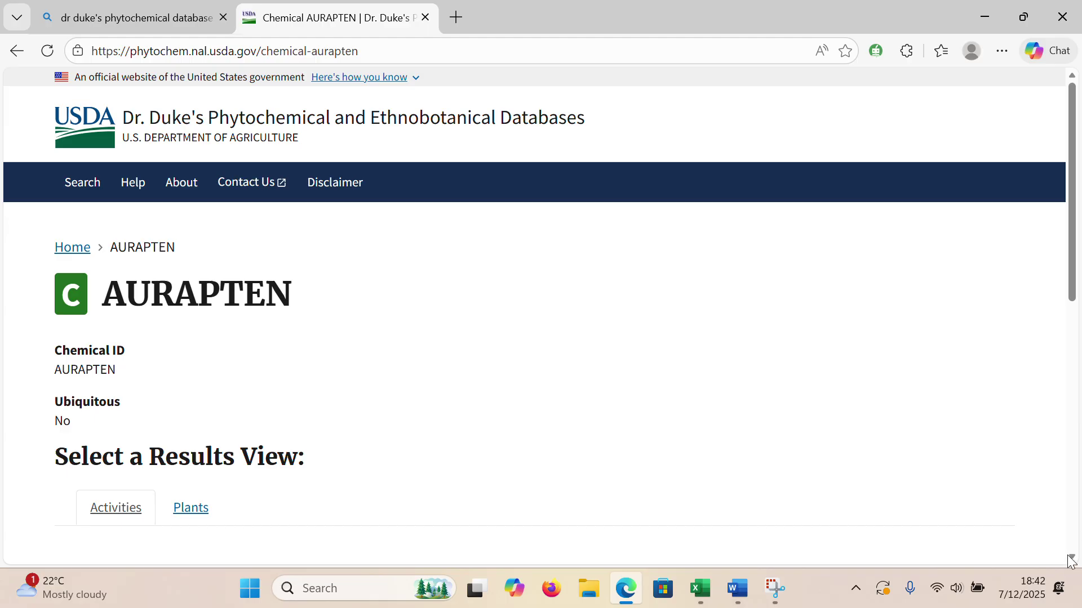
scroll(1072, 557, down, 5)
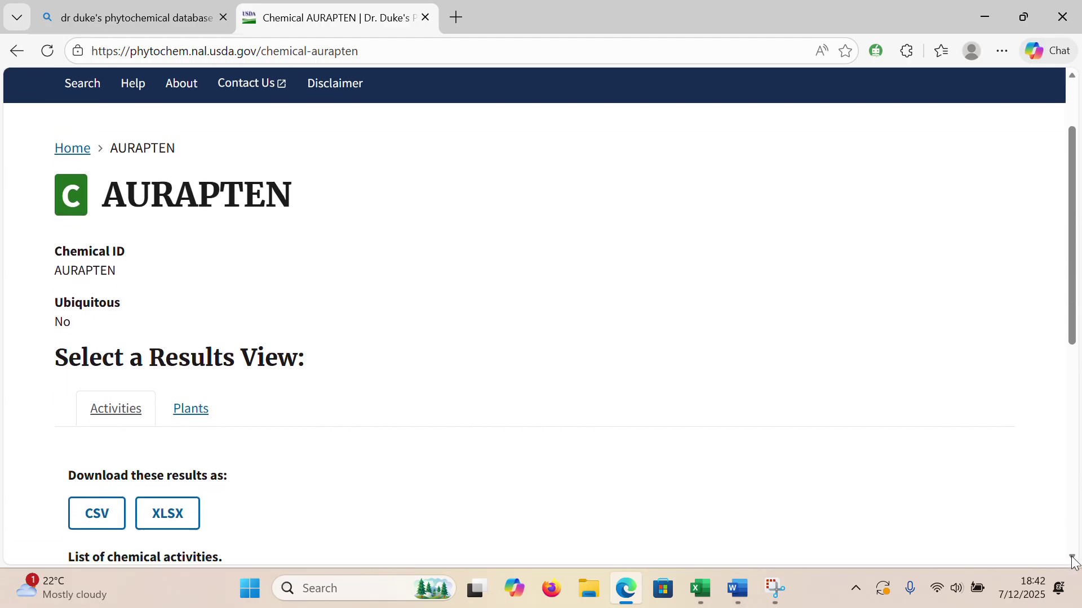
scroll(1072, 558, down, 3)
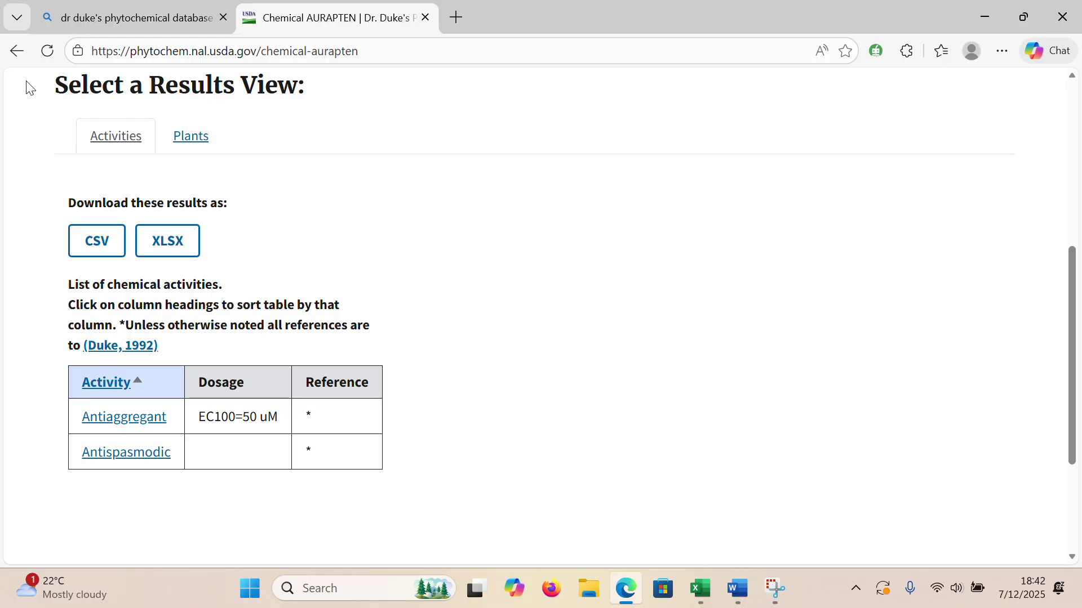
click(15, 51)
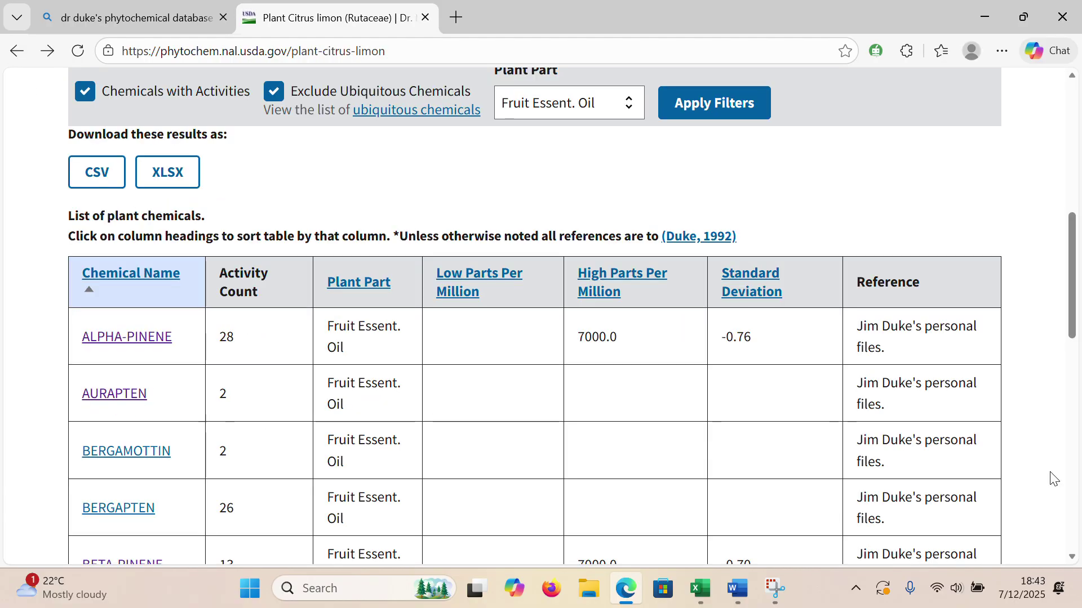
Step: Open the LIMONENE entry from the plant's chemical list and examine its activities for antiflu or antiviral entries
click(1072, 558)
click(1072, 557)
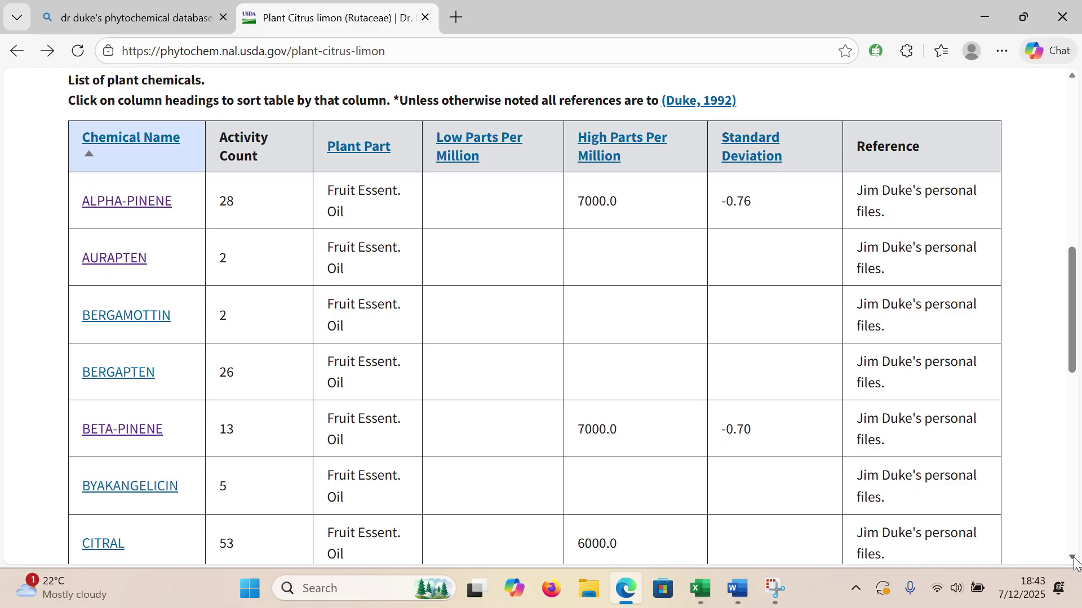
scroll(1075, 562, down, 4)
scroll(1074, 562, down, 2)
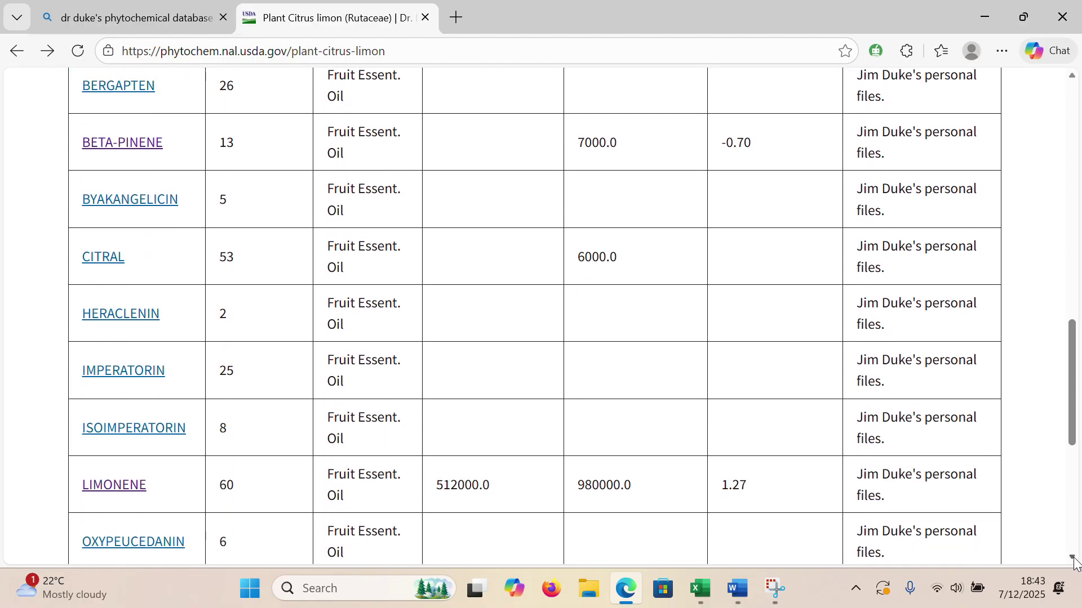
click(124, 487)
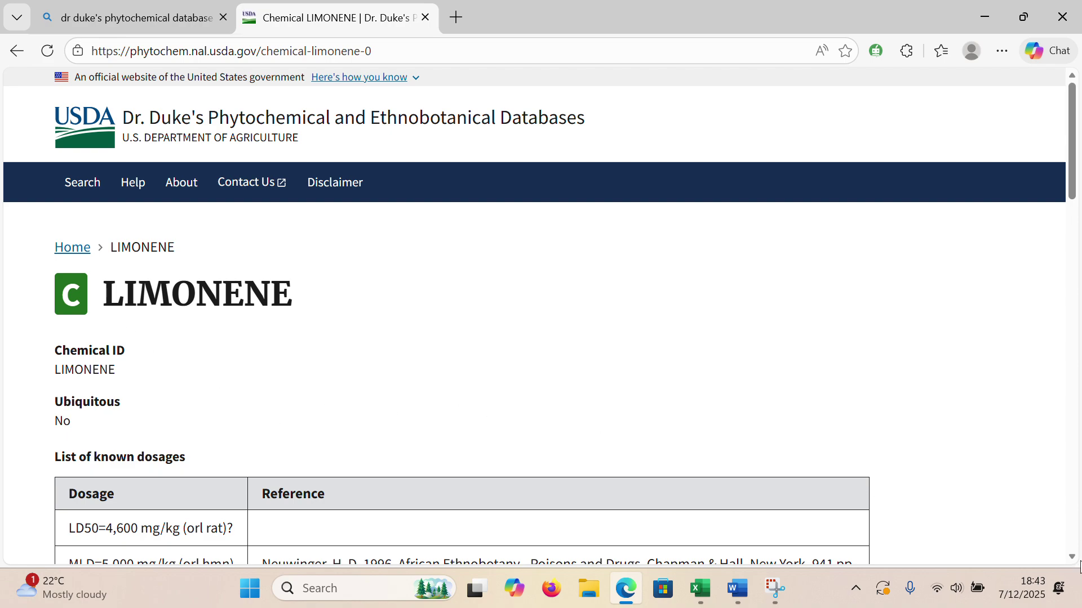
drag(1071, 558, 1072, 558)
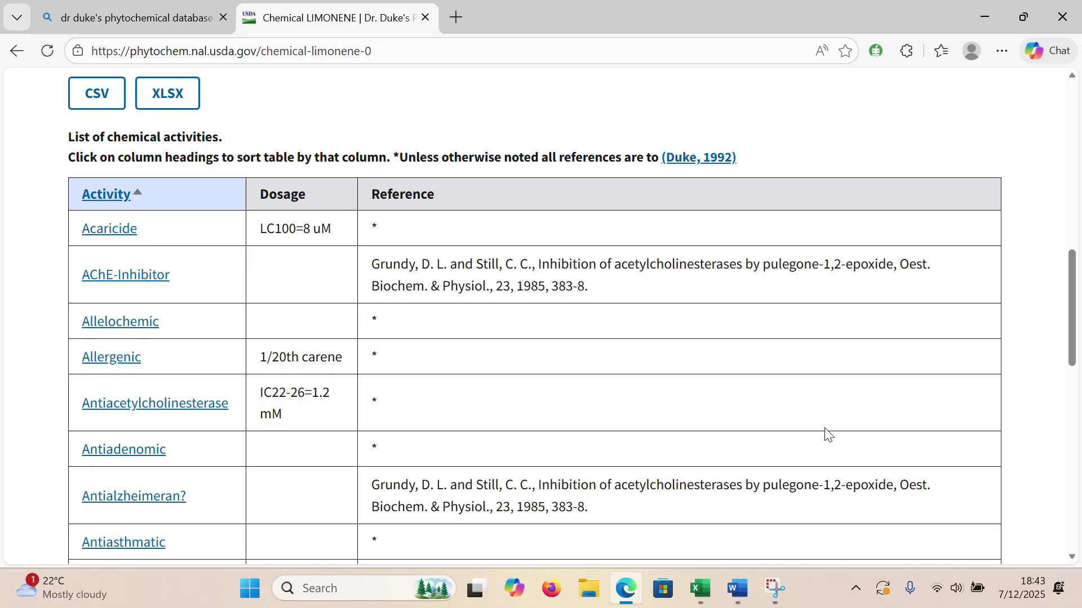
drag(1072, 557, 1072, 558)
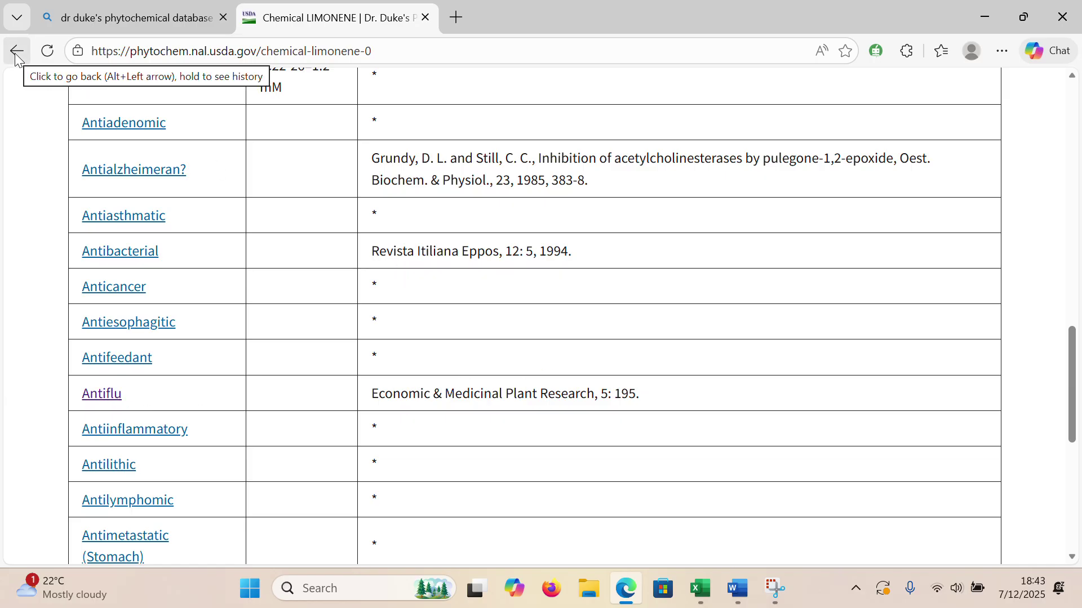
Step: Copy the chemical name LIMONENE from its entry heading and paste it into cell A2 of the Excel workbook, matching destination formatting
click(1073, 99)
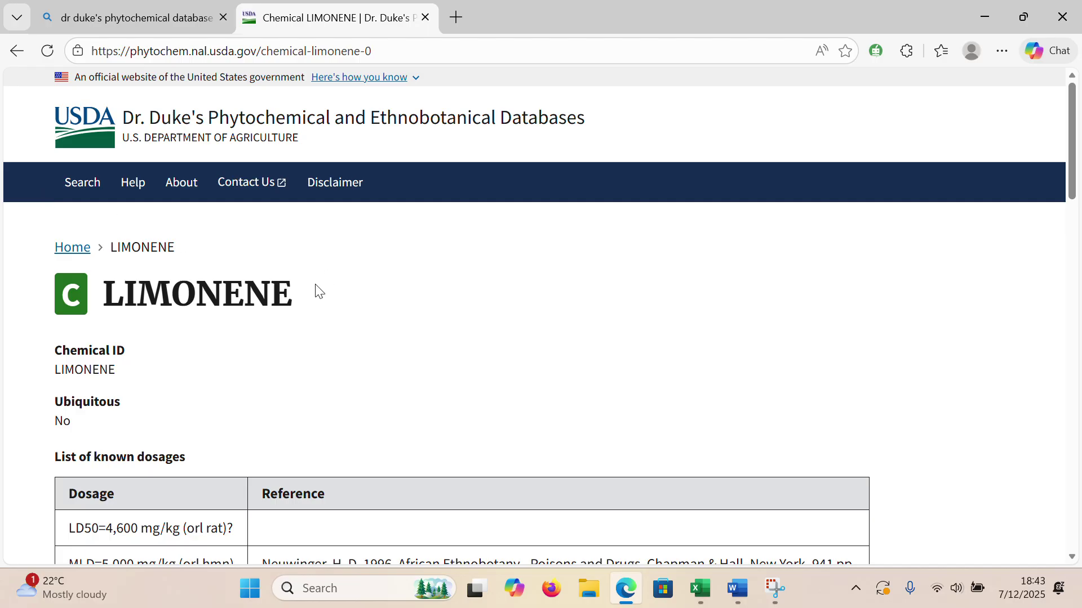
drag(295, 294, 104, 304)
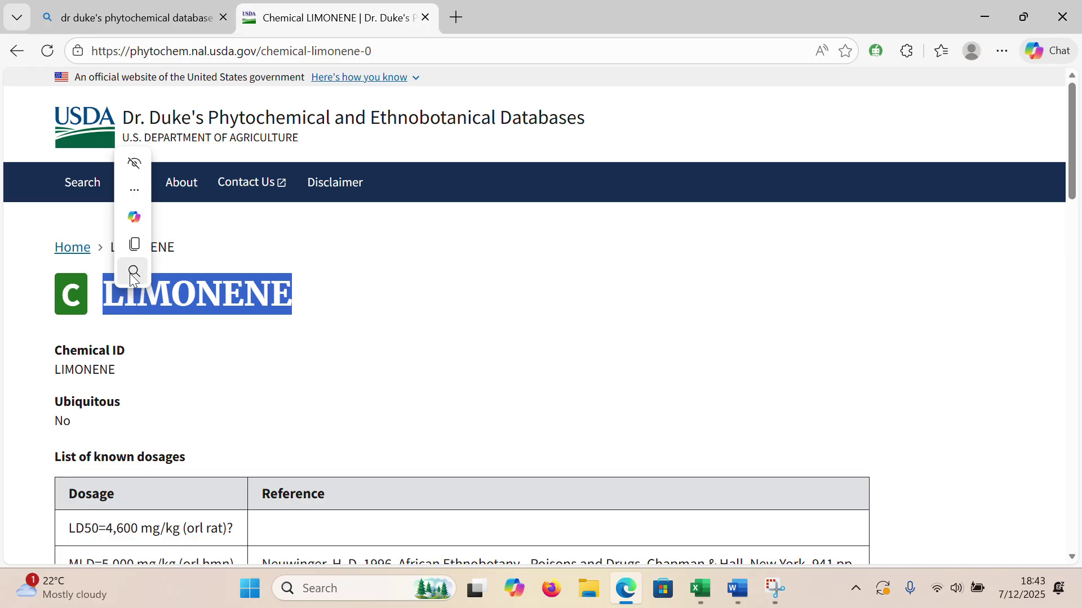
click(134, 245)
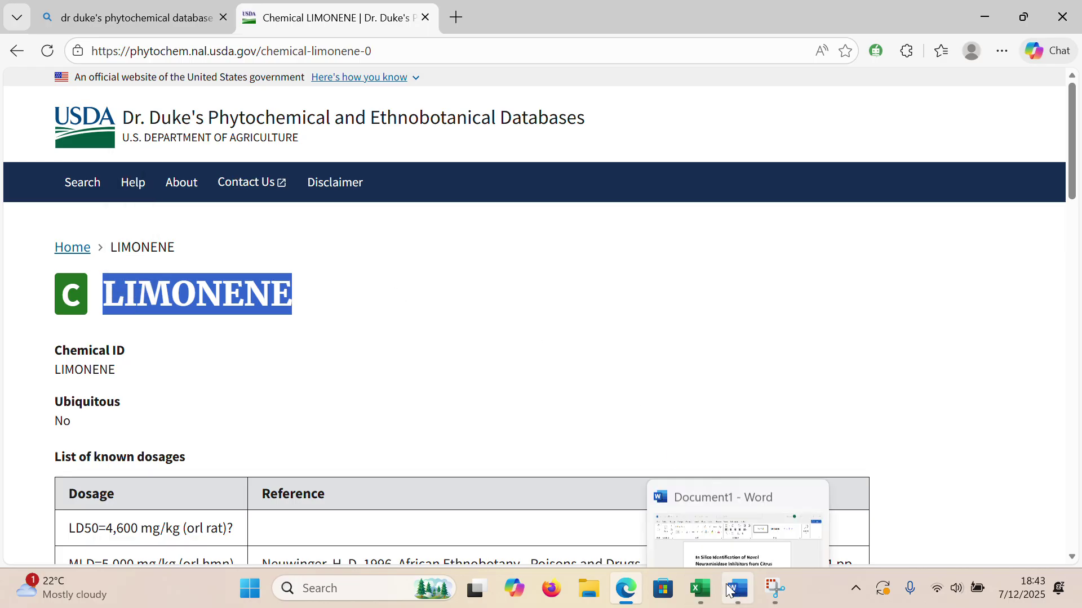
click(700, 589)
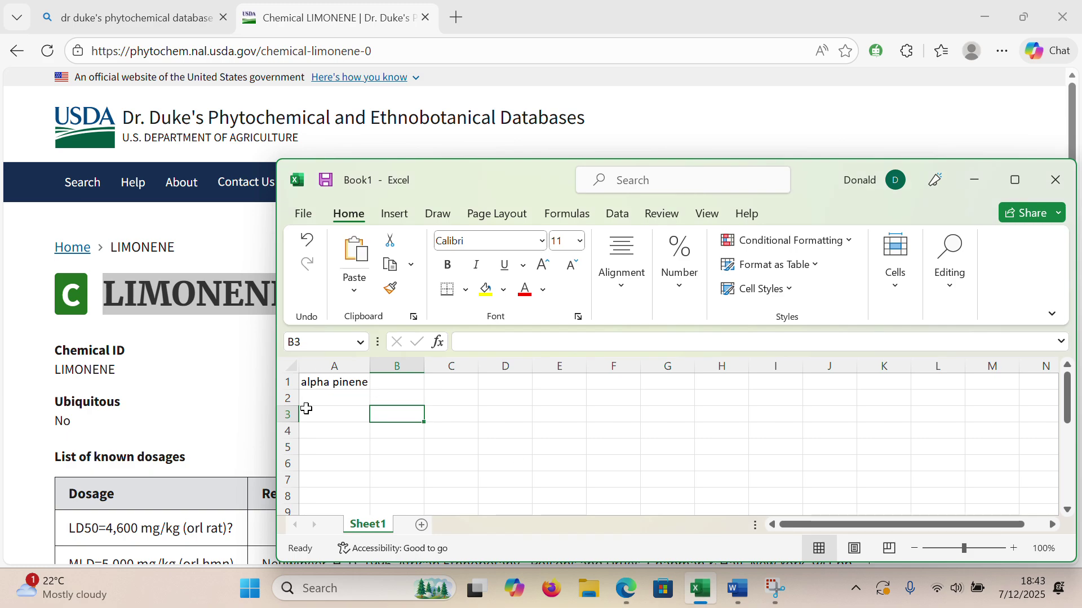
click(321, 398)
right_click(321, 399)
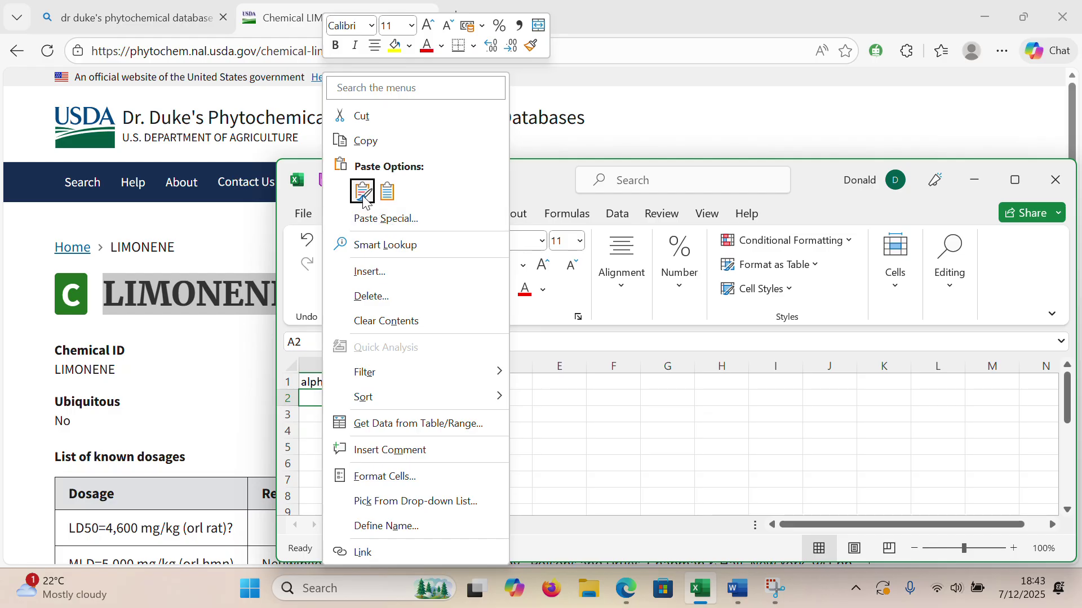
click(386, 193)
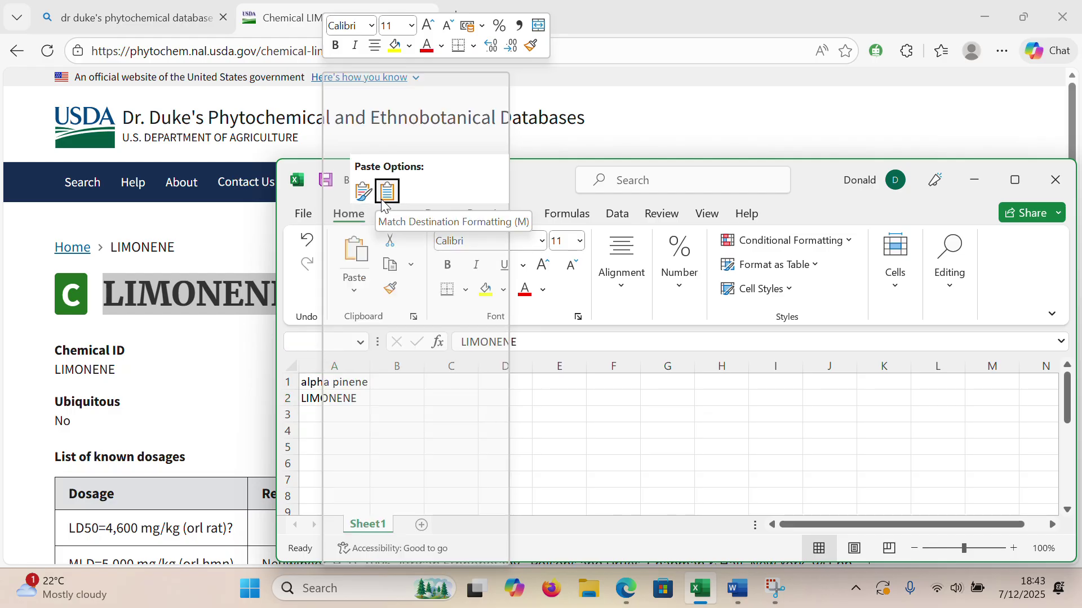
click(387, 193)
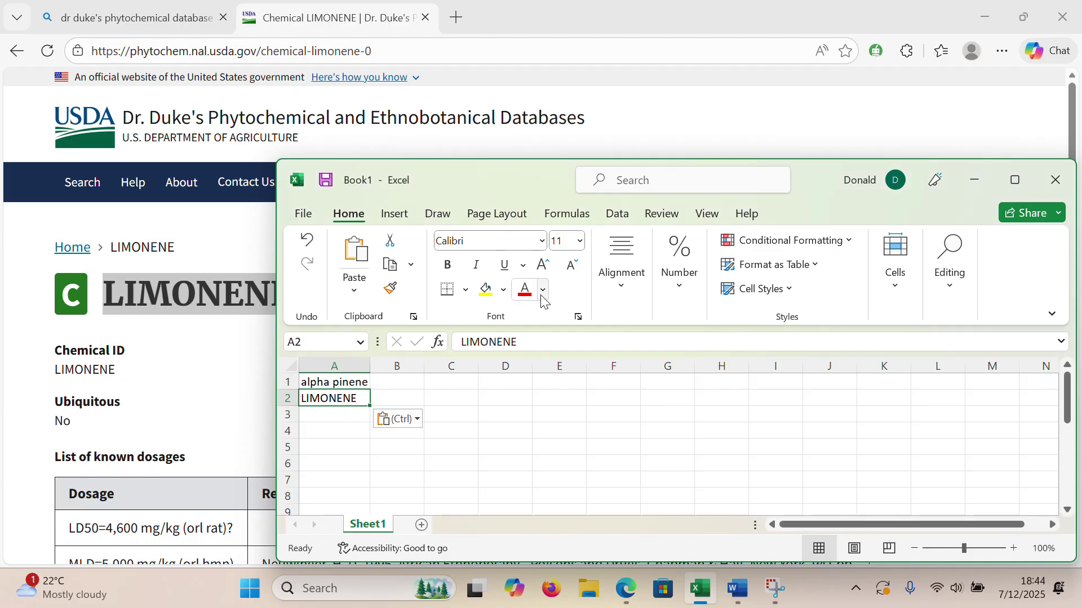
Step: Return to the browser and review the LIMONENE activity list again down to the antiflu entry
click(973, 180)
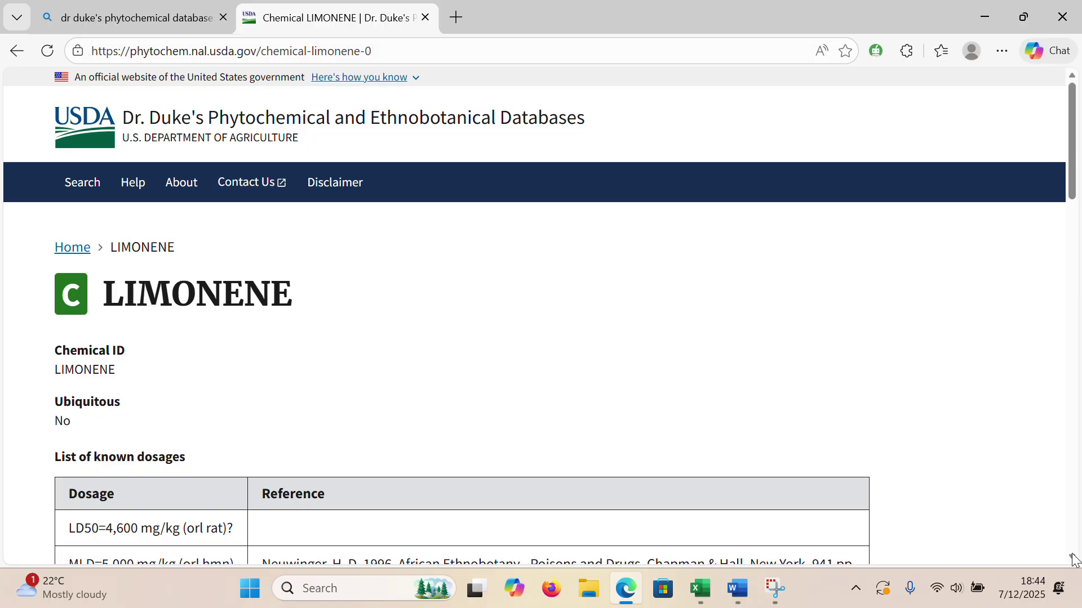
scroll(1073, 559, down, 5)
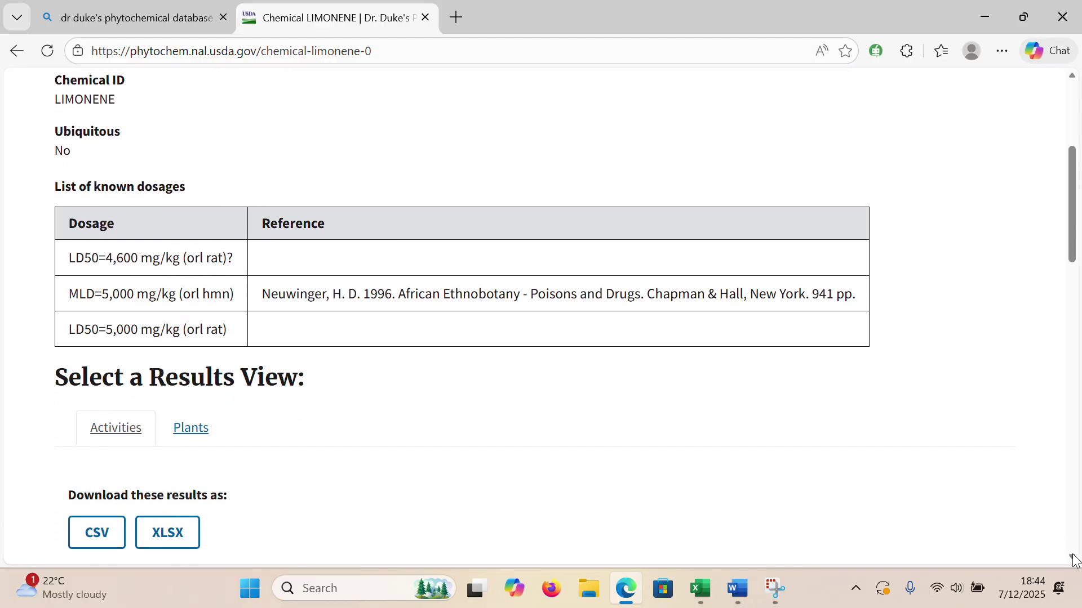
scroll(1073, 558, down, 5)
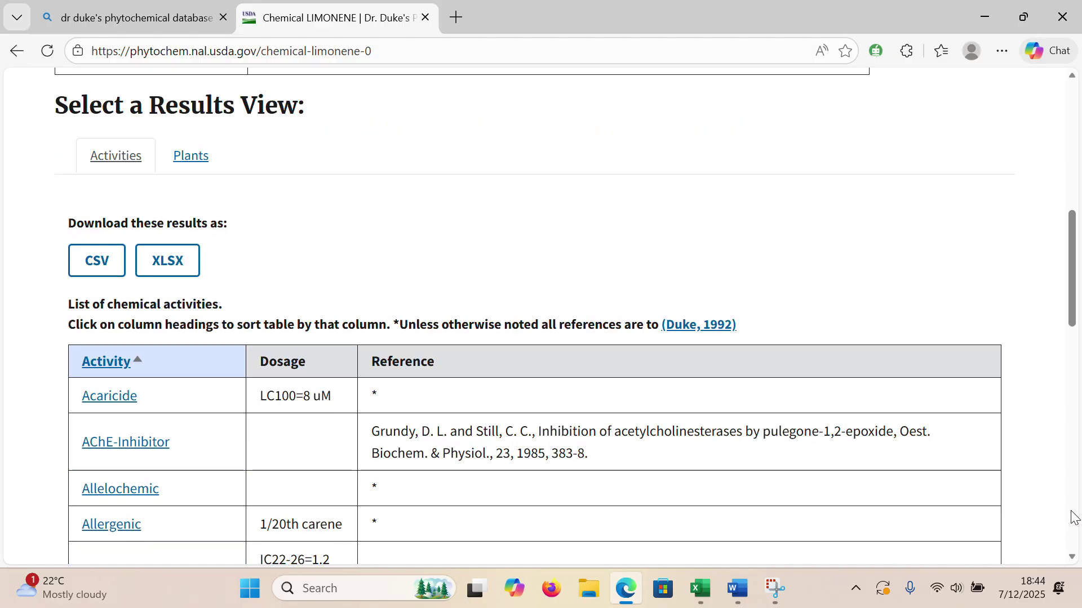
scroll(1074, 517, down, 5)
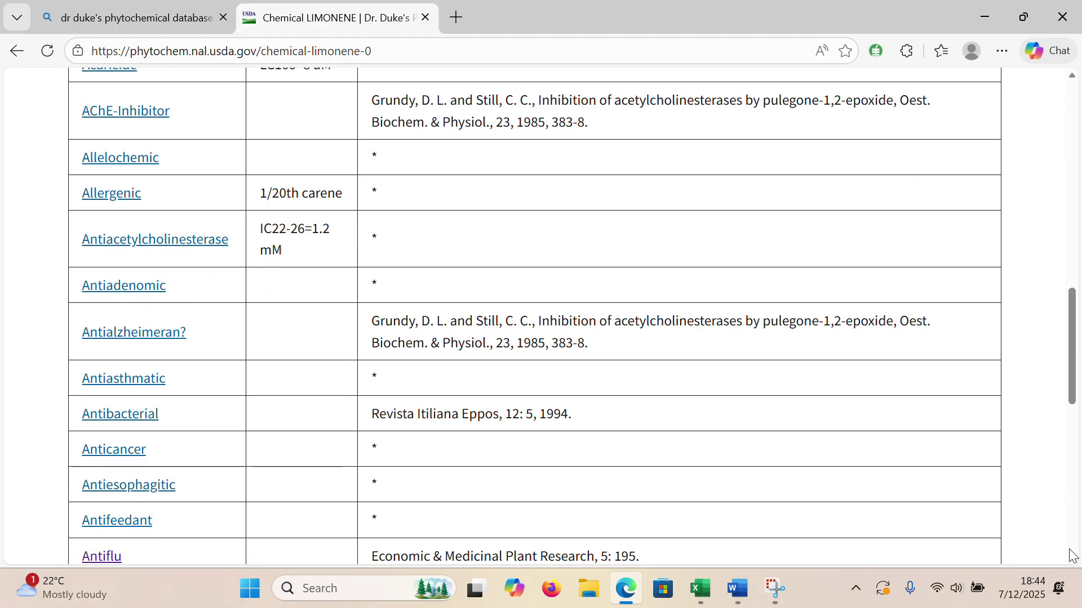
click(1072, 558)
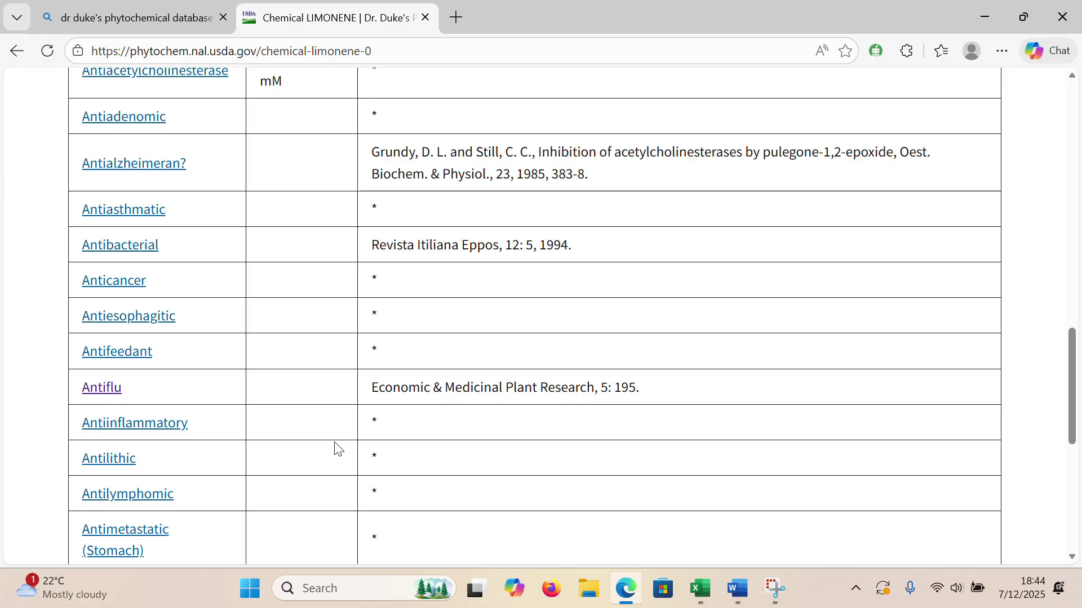
Step: Open the Antiflu activity page from the LIMONENE entry and examine its list of chemicals and its list of plants
click(109, 395)
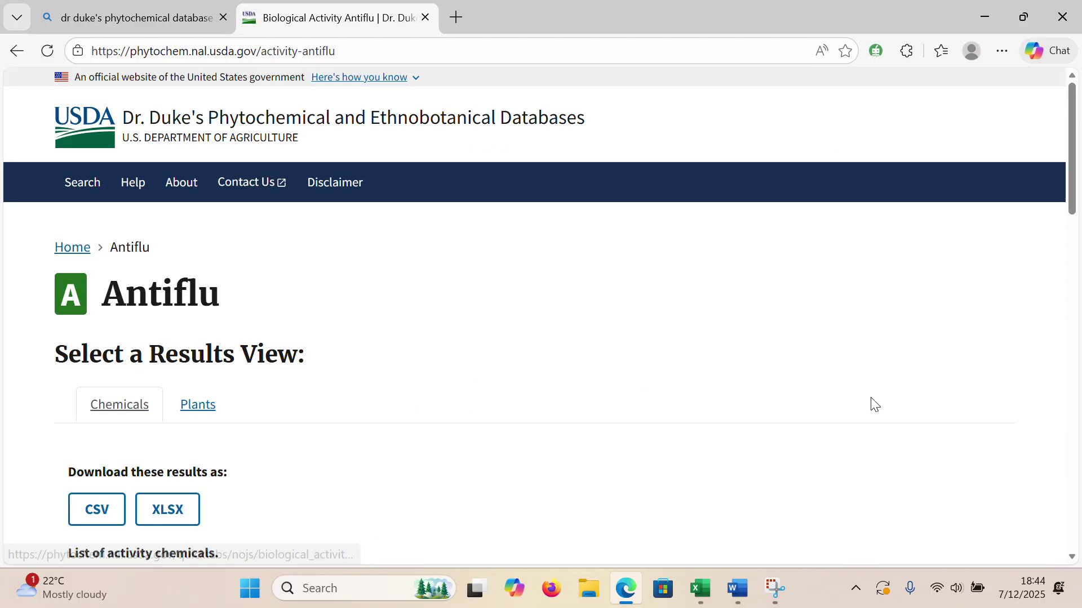
click(1072, 557)
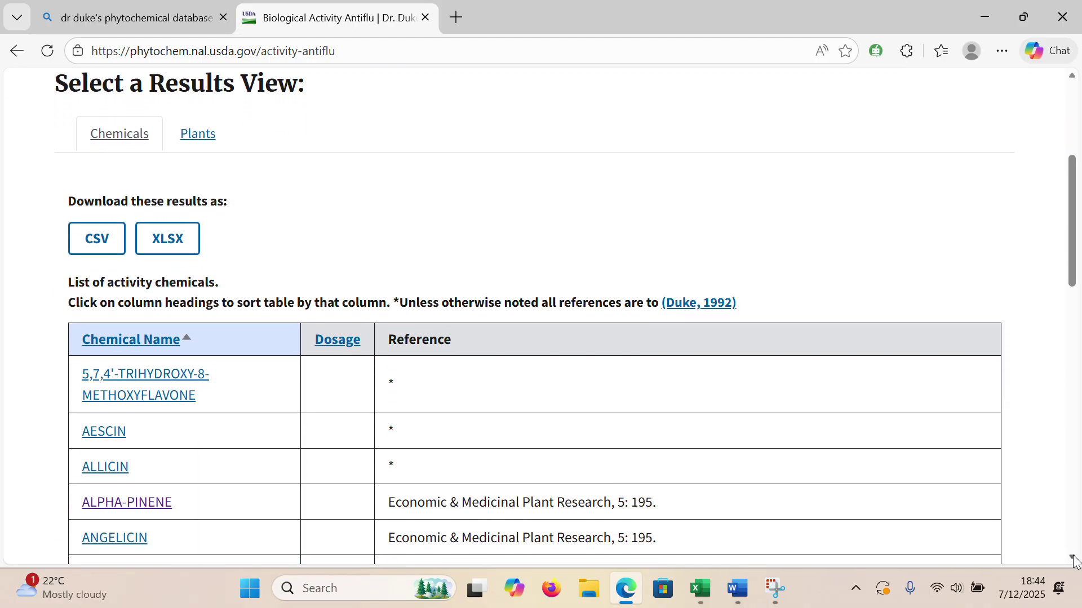
drag(1072, 557, 1072, 557)
scroll(1078, 473, down, 2)
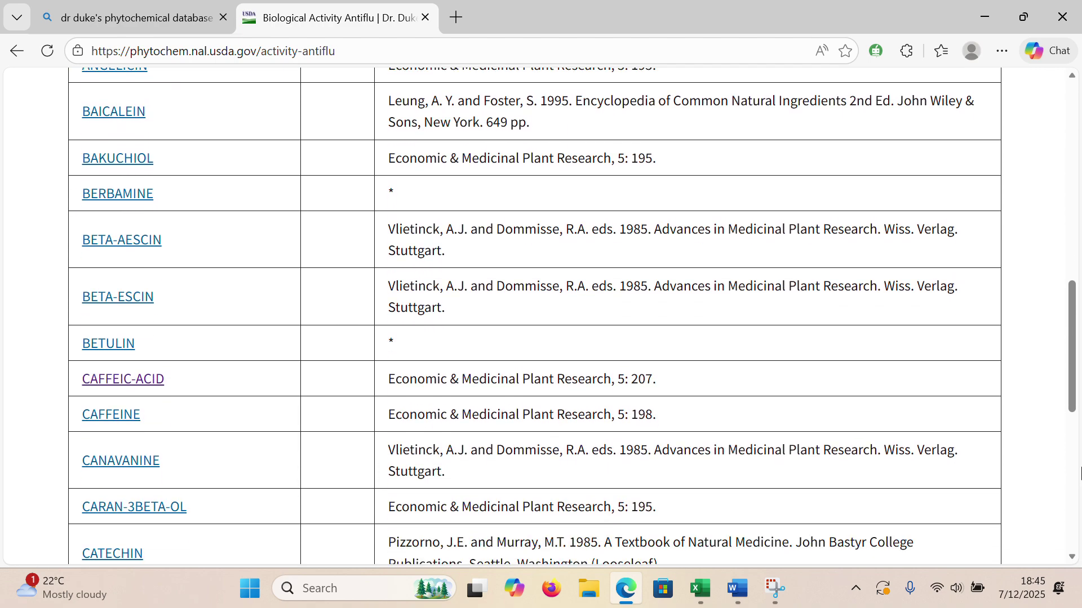
drag(1072, 76, 1072, 76)
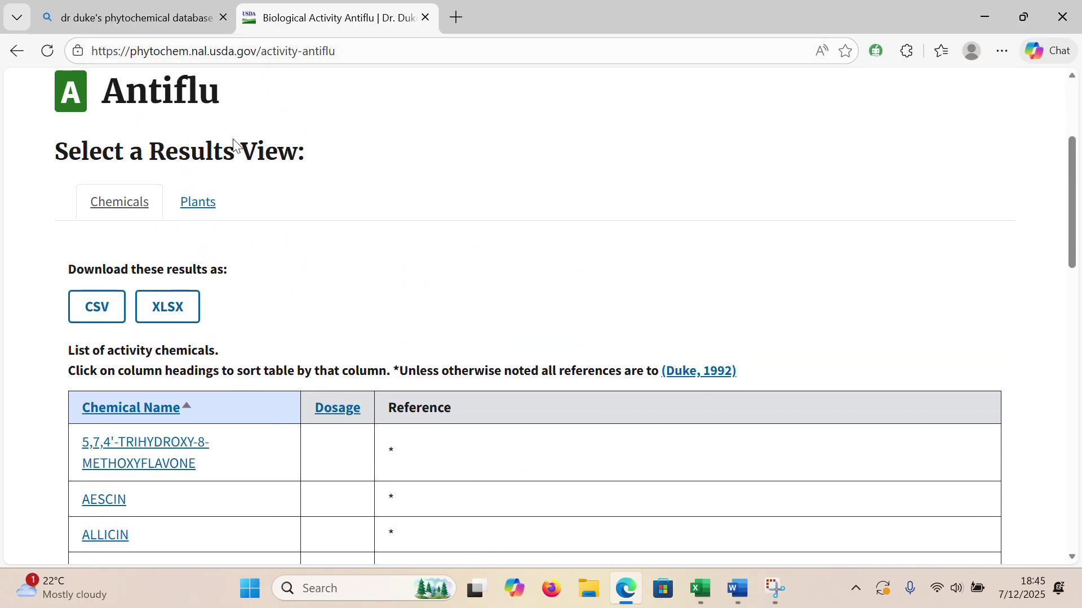
click(194, 209)
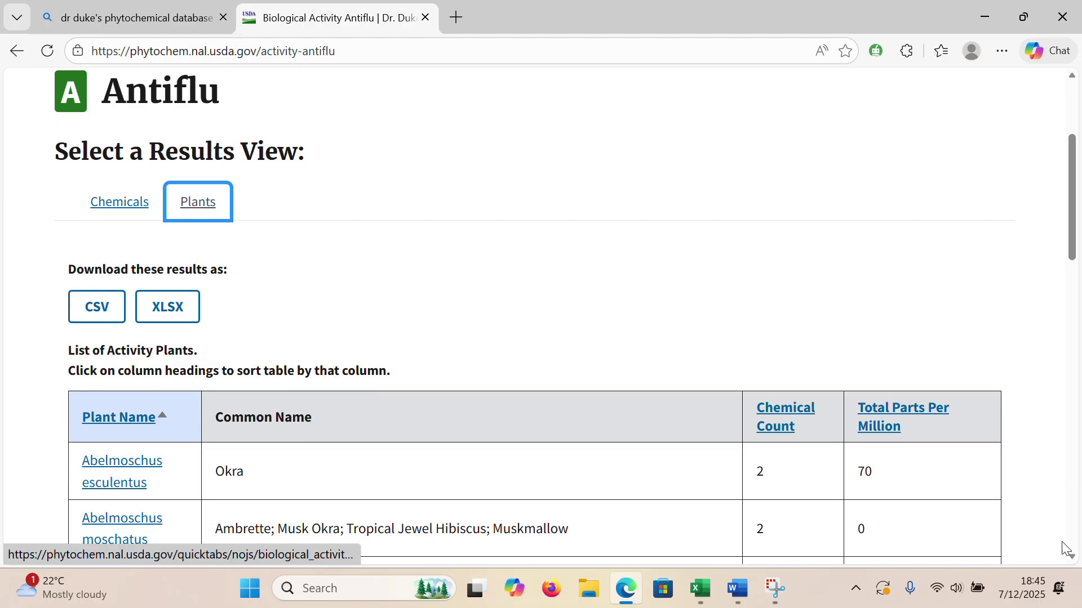
drag(1072, 558, 1072, 560)
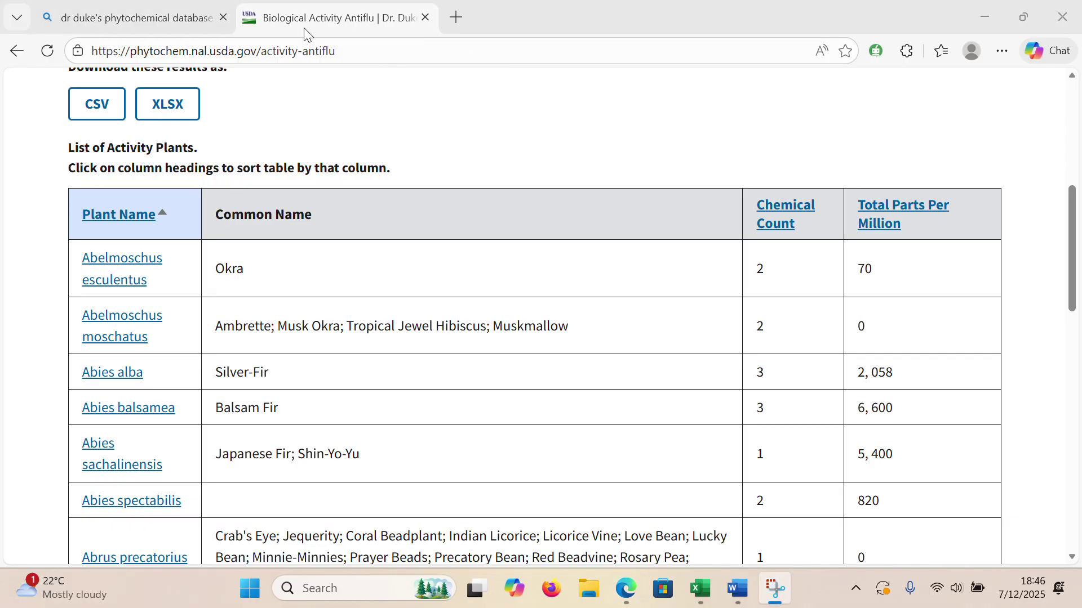
Step: Close the old web search page and the Antiflu page, leaving only a new blank browser tab open
click(223, 18)
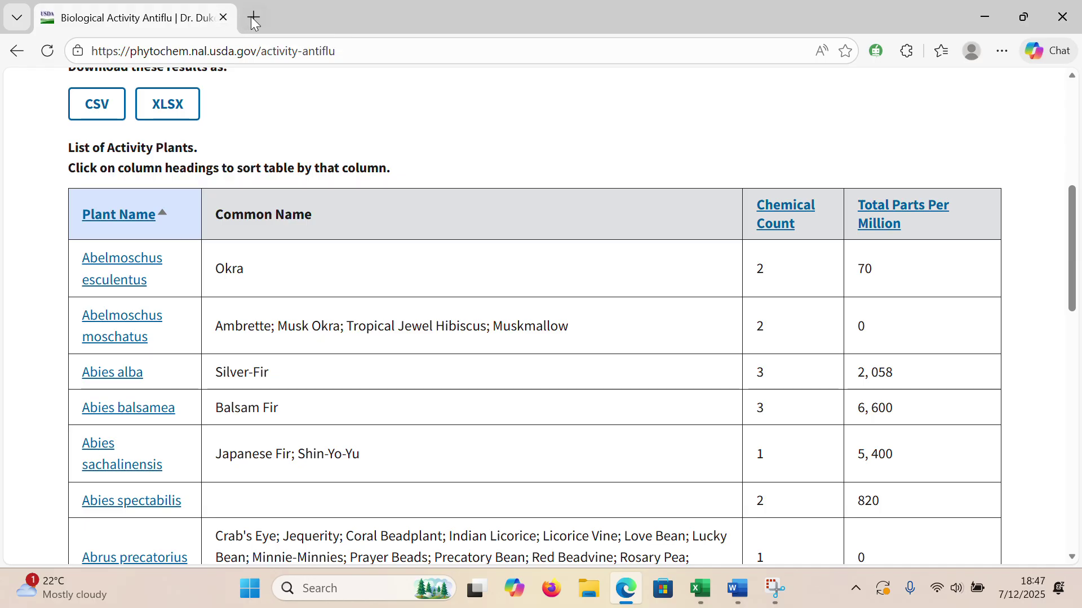
click(254, 20)
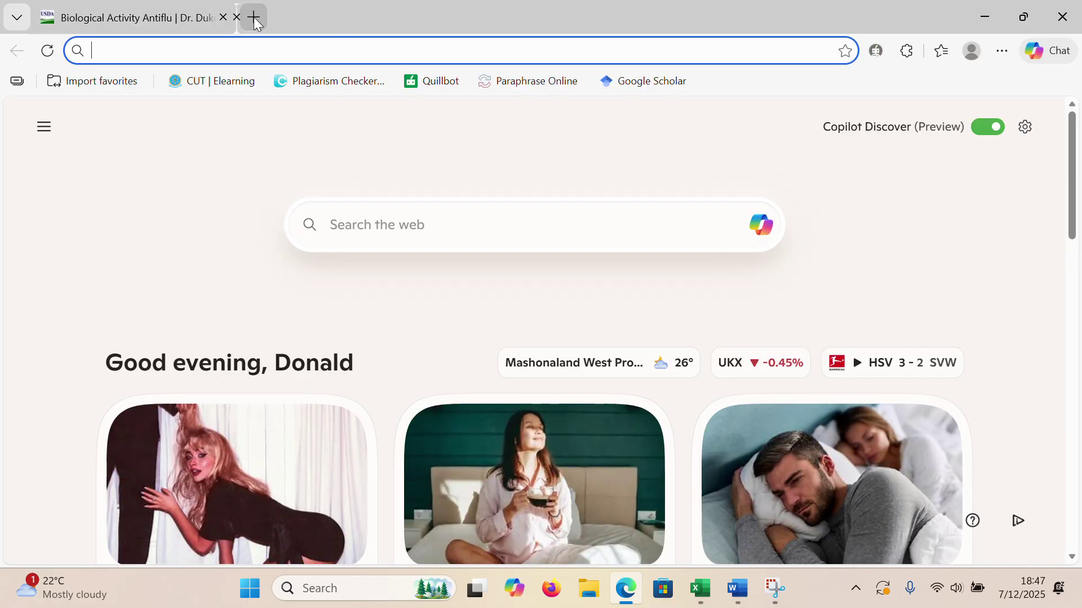
click(224, 18)
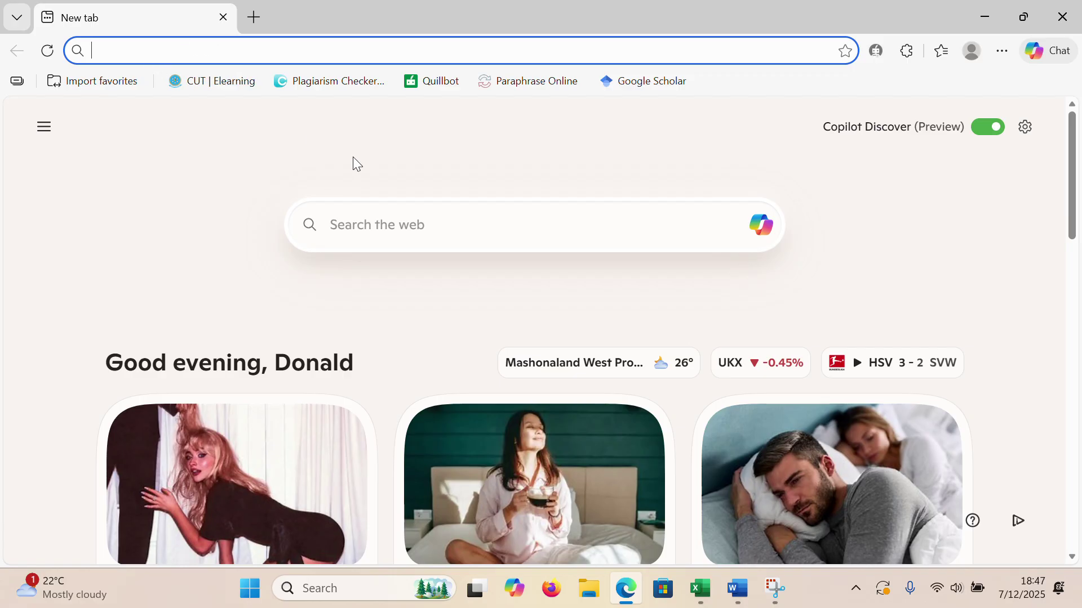
Step: Search the web for lotus natural products and open the LOTUS: Natural Products Online site from the results
click(351, 232)
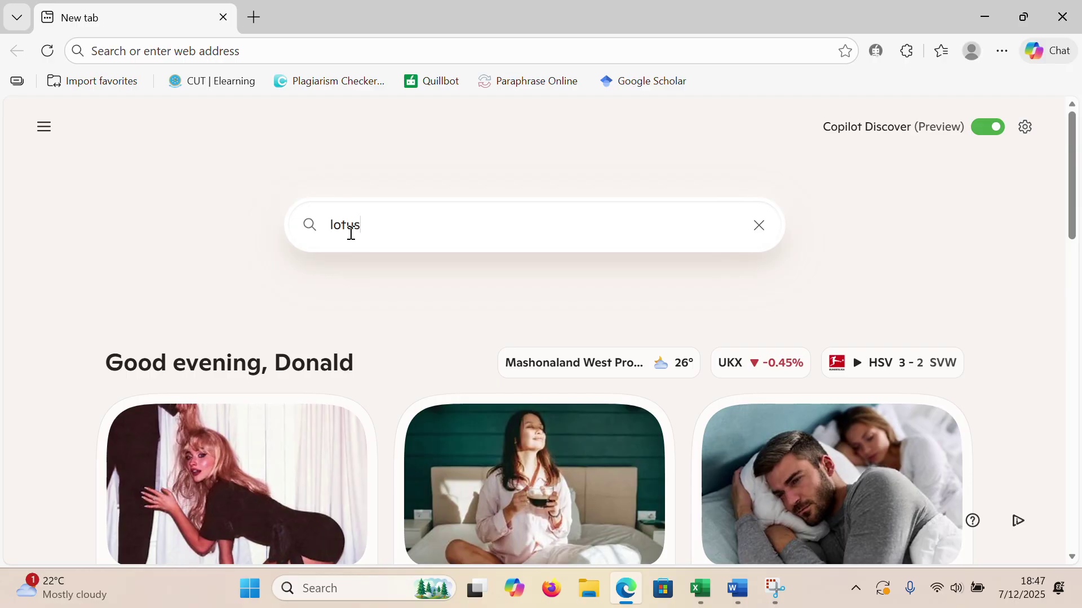
click(462, 33)
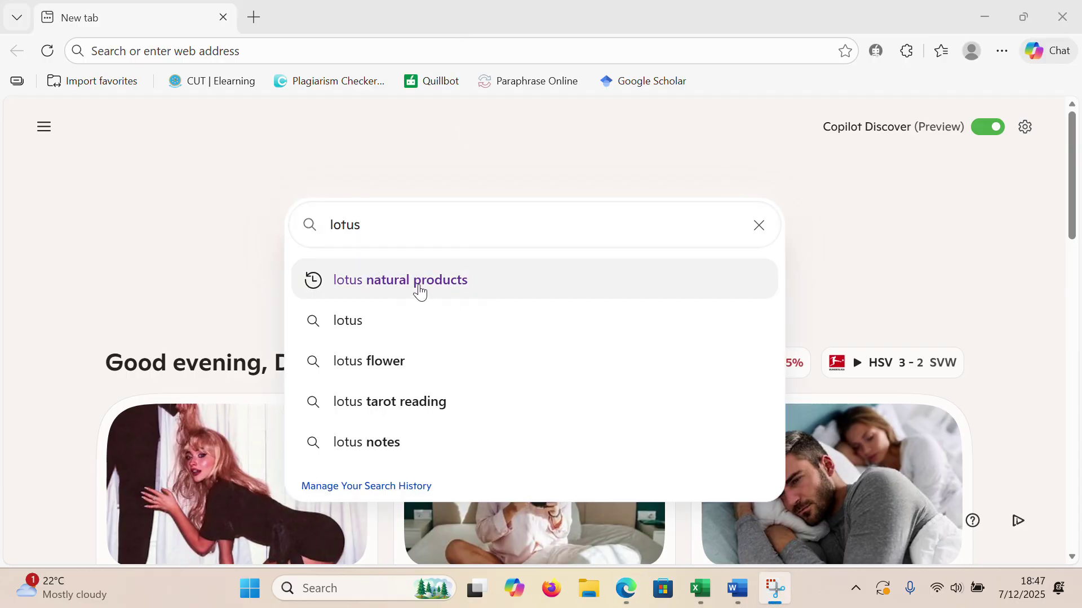
click(419, 286)
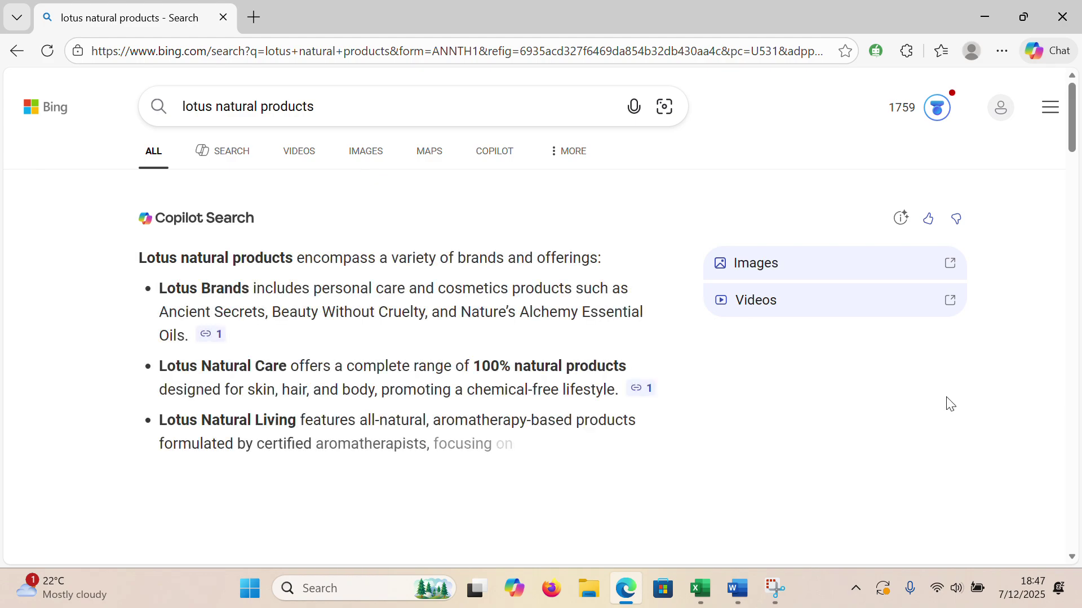
drag(1072, 559, 1072, 559)
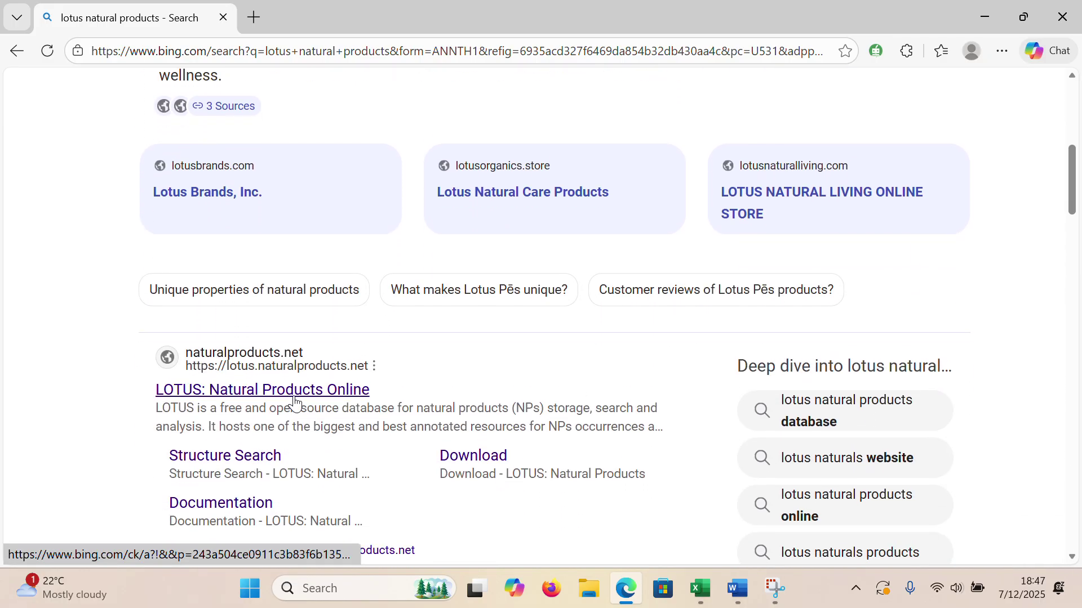
click(313, 393)
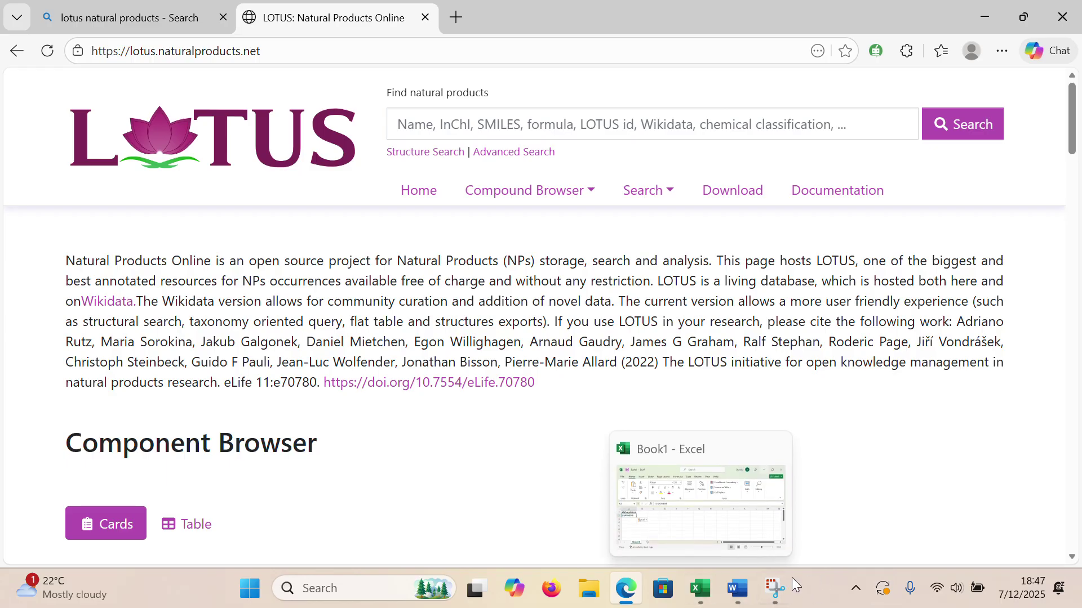
Step: Copy LIMONENE from cell A2 of the Excel workbook and search the LOTUS database for it in the browser
mouse_move(708, 596)
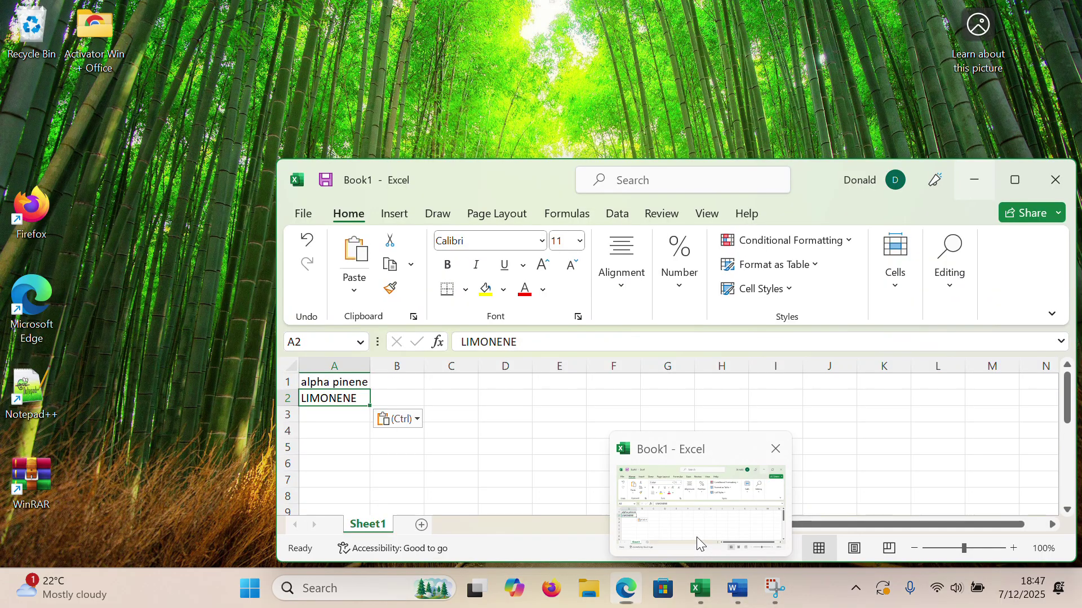
click(696, 536)
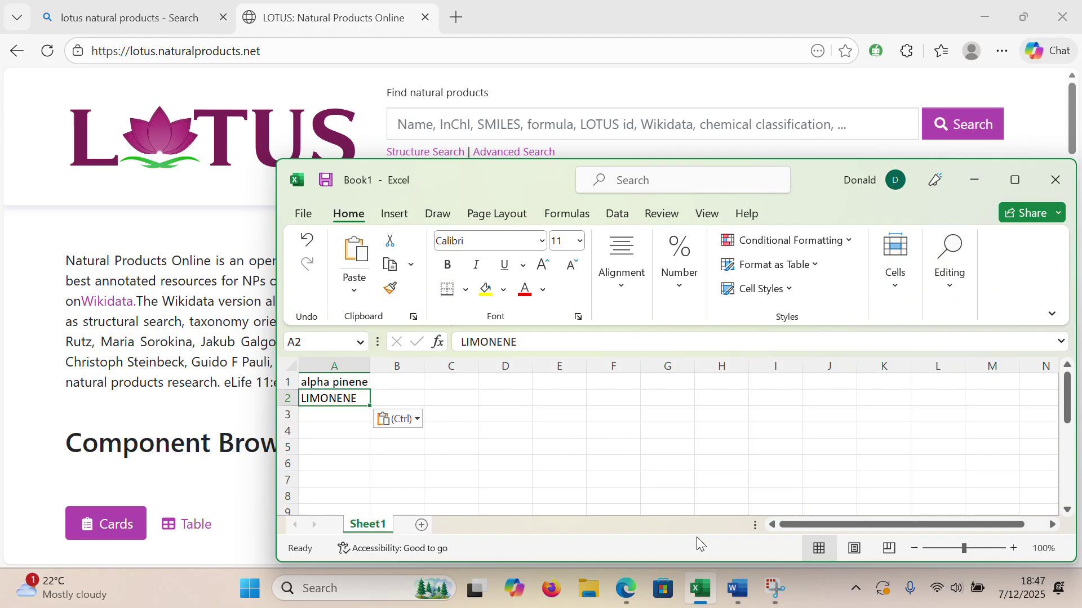
right_click(359, 404)
click(414, 71)
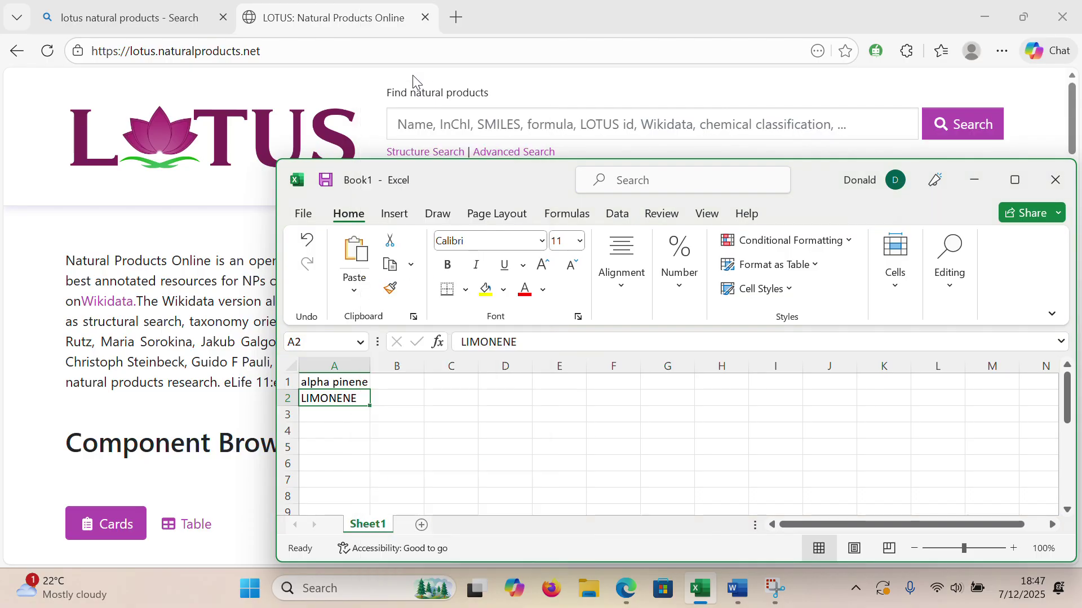
click(850, 93)
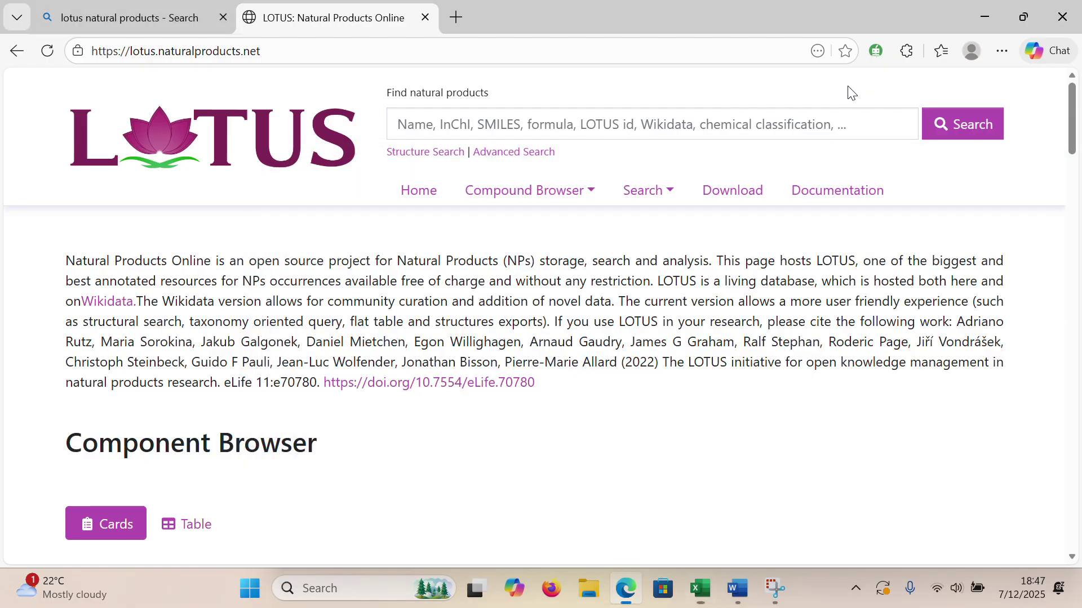
click(417, 129)
right_click(417, 128)
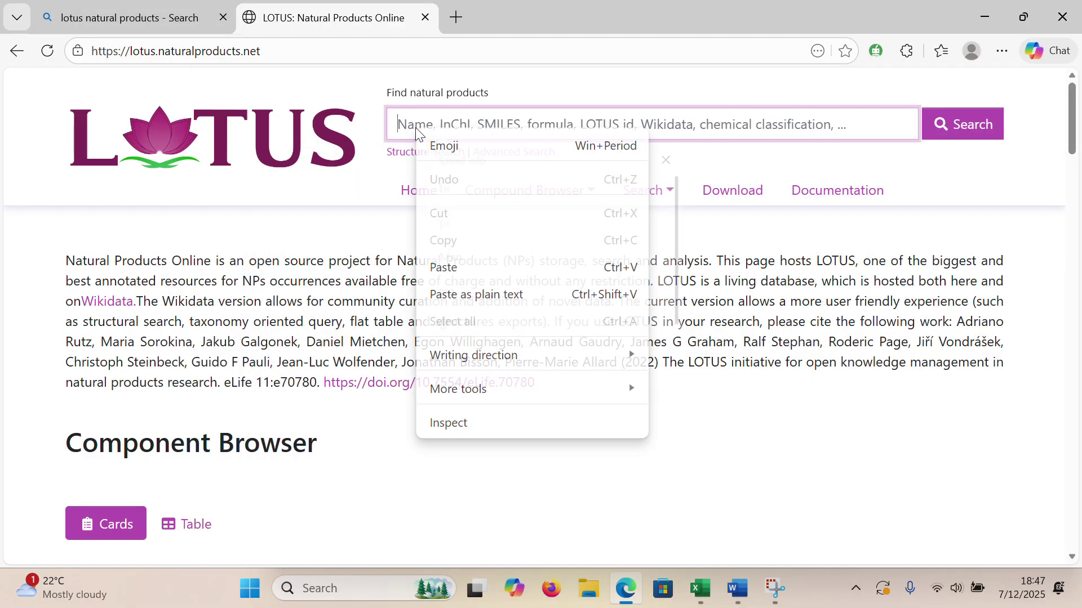
click(465, 268)
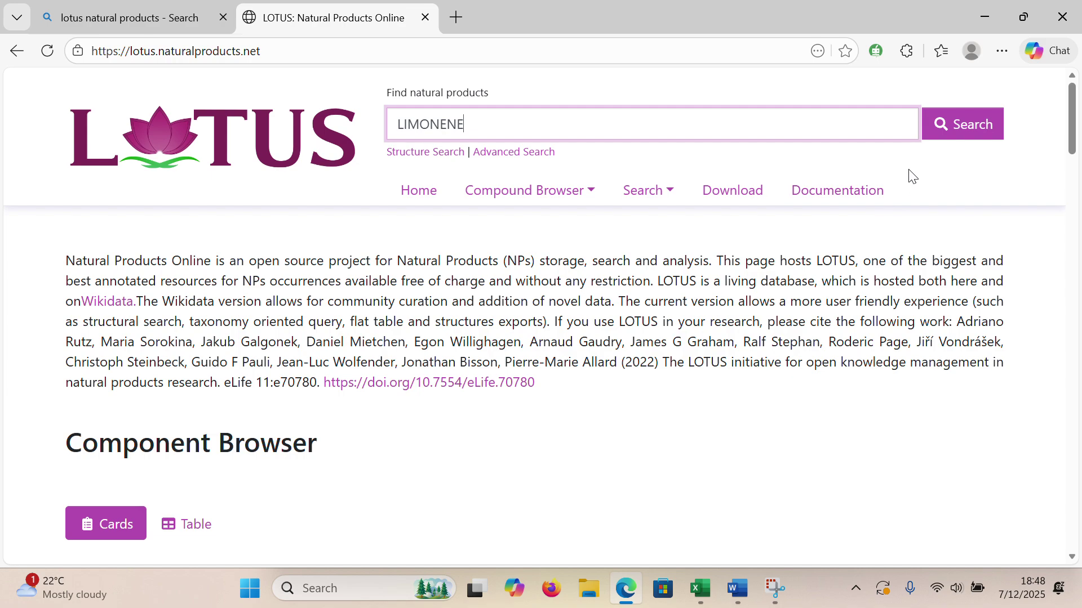
click(962, 126)
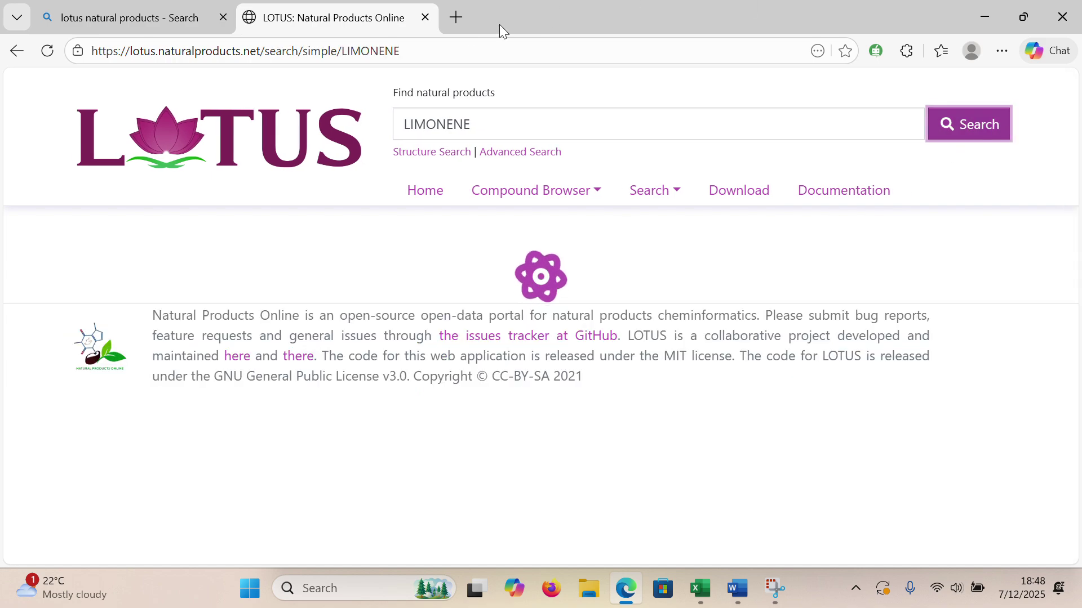
click(452, 29)
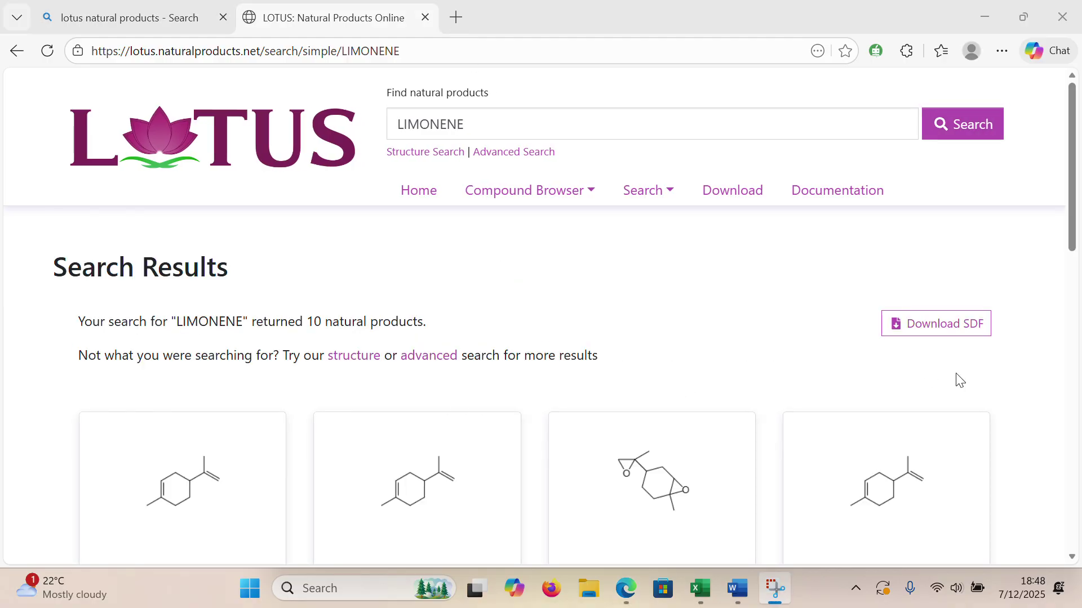
Step: Open the Limonene entry Q278809 from the search results and bring up its Representations section
click(1072, 557)
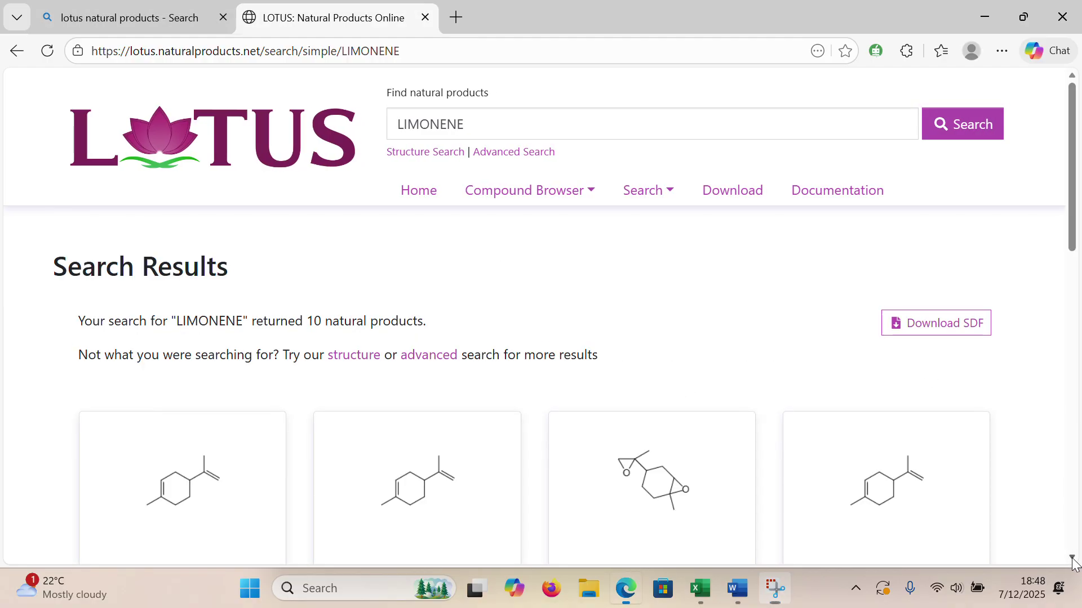
click(1072, 556)
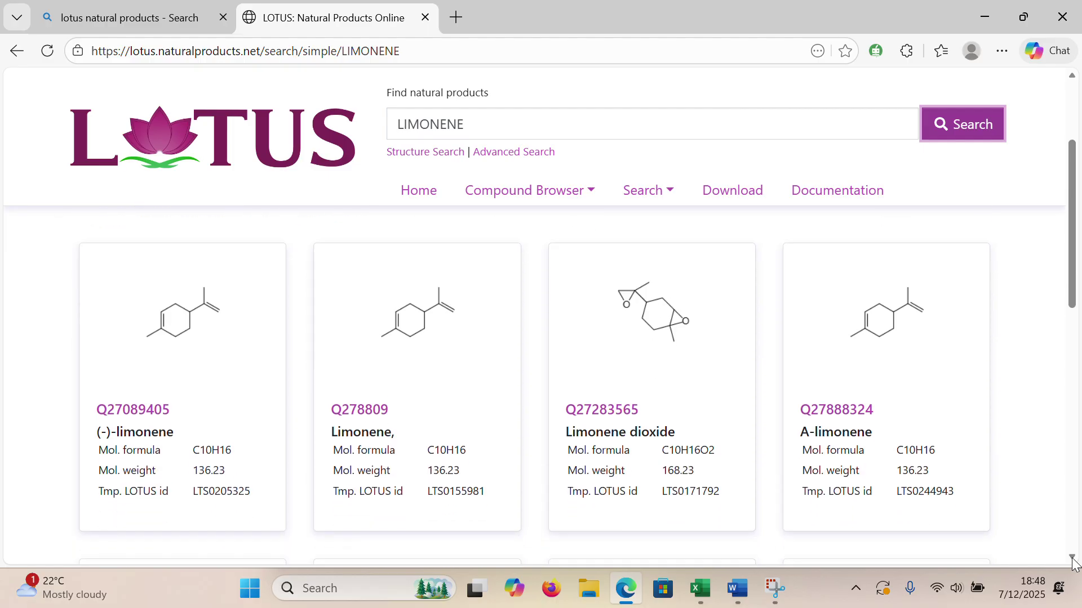
click(365, 414)
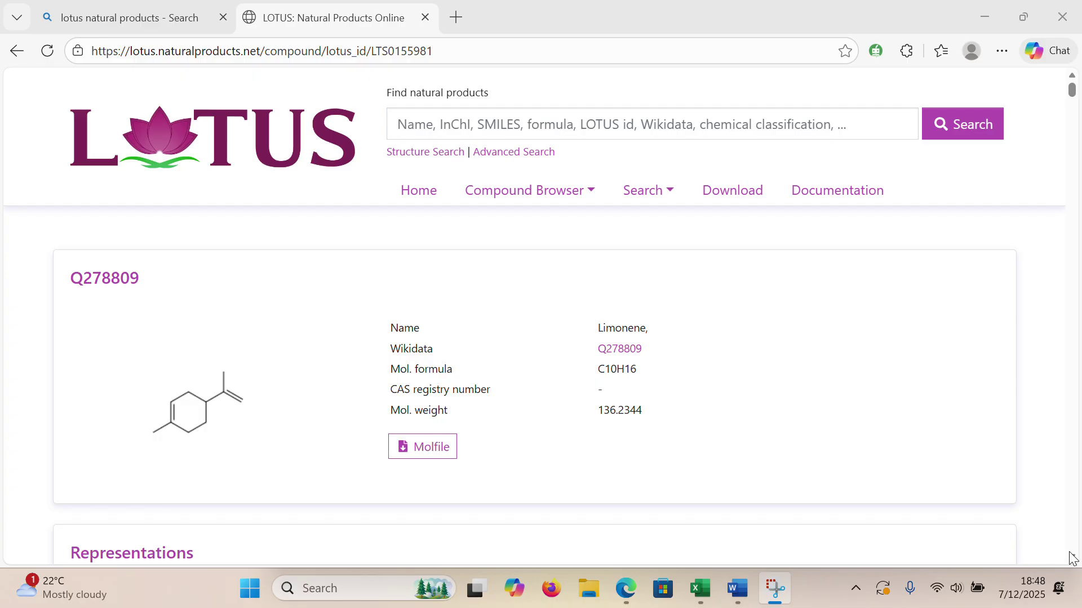
drag(1072, 558, 1072, 558)
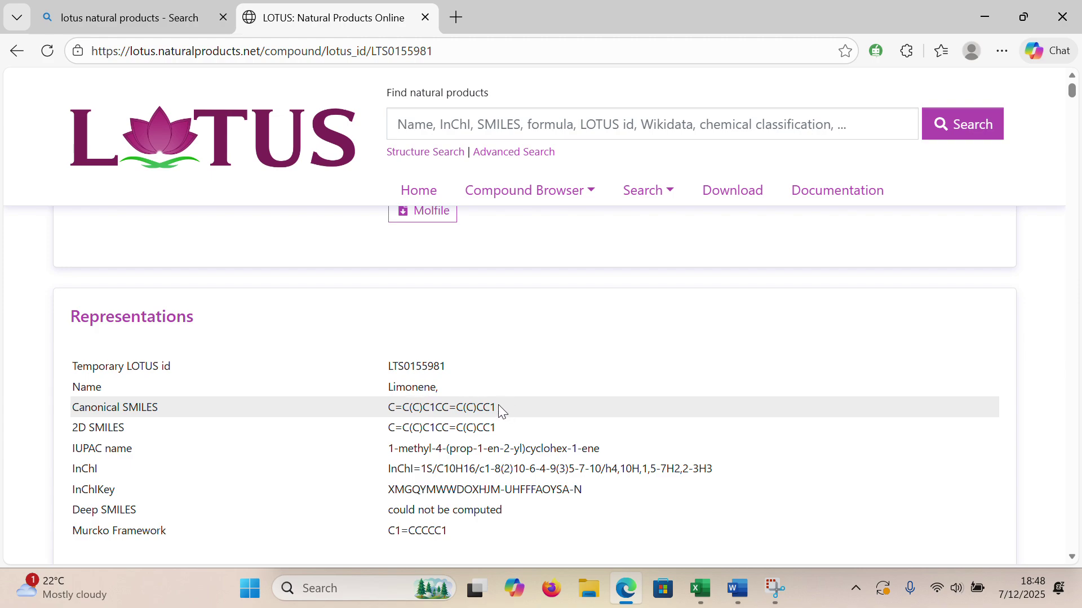
Step: Copy limonene's canonical SMILES C=C(C)C1CC=C(C)CC1, paste it into cell B2 of the Excel workbook, and widen column B to fit
drag(490, 404, 381, 410)
click(415, 360)
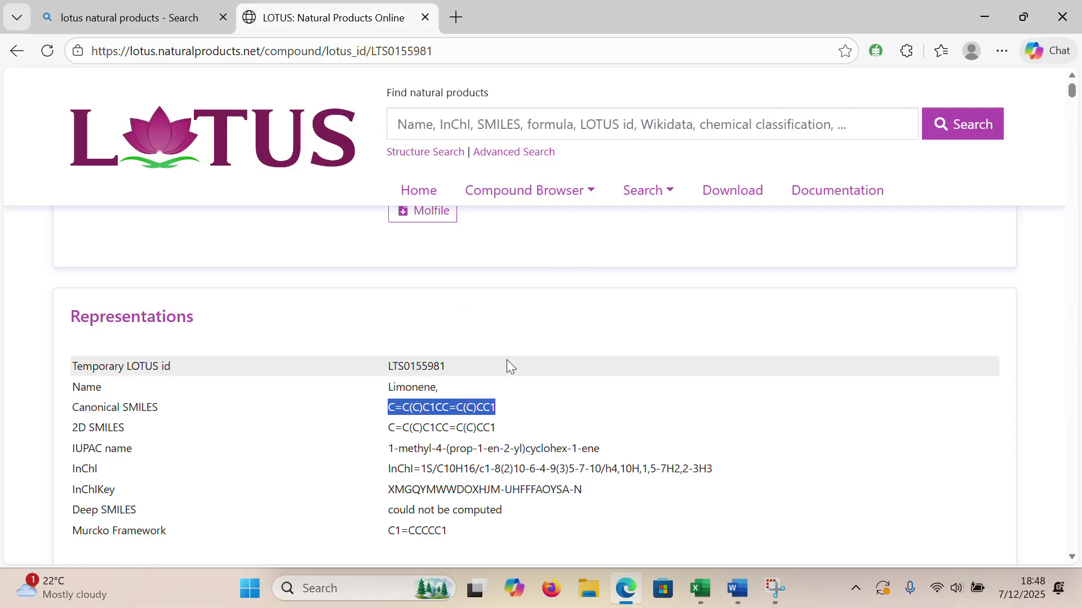
mouse_move(700, 589)
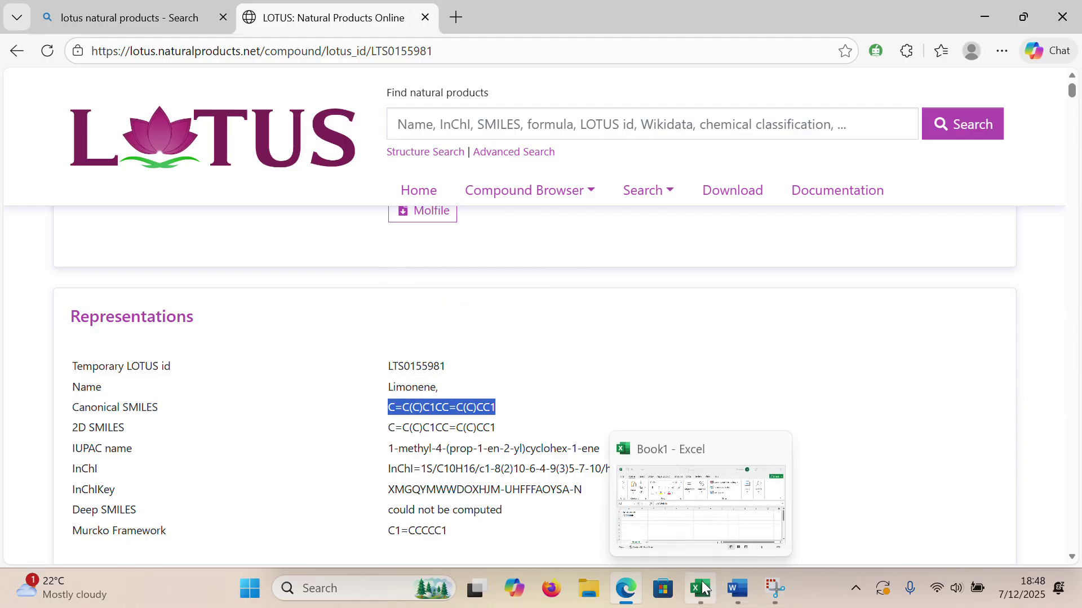
mouse_move(694, 549)
click(688, 529)
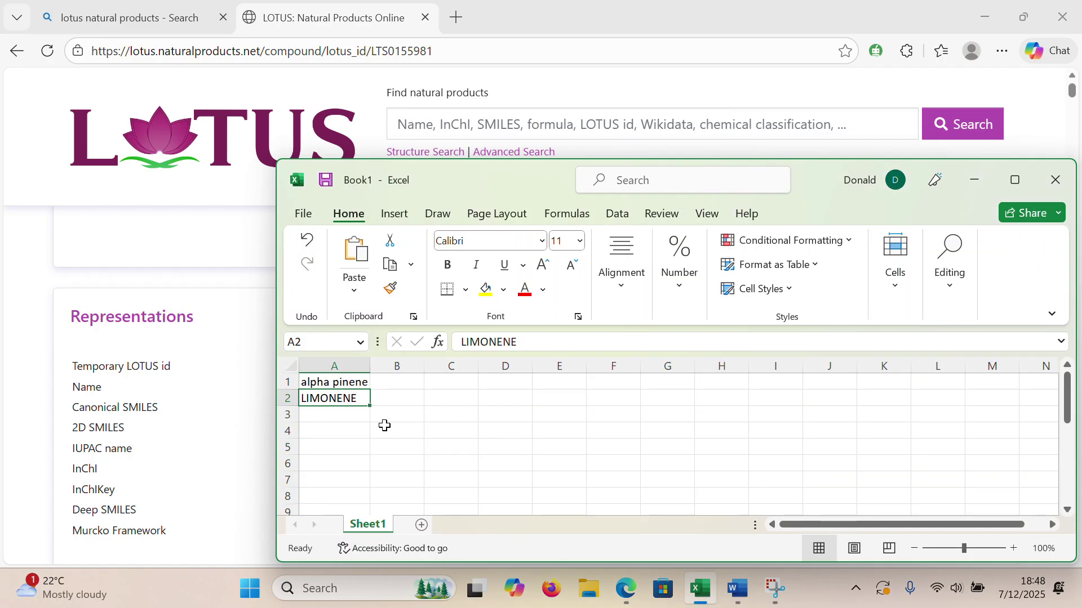
click(387, 400)
right_click(387, 399)
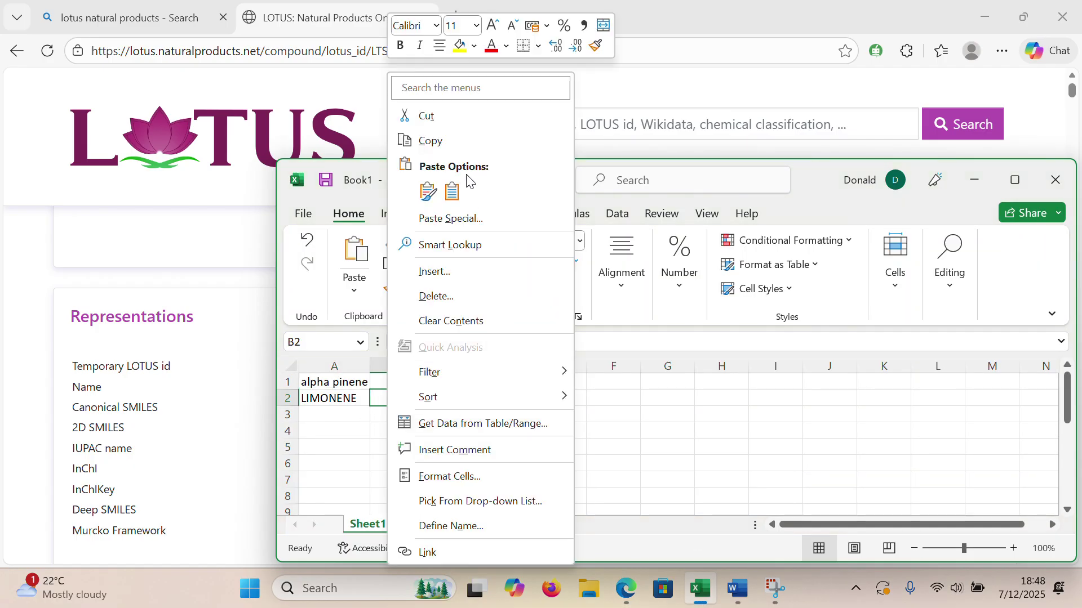
click(429, 193)
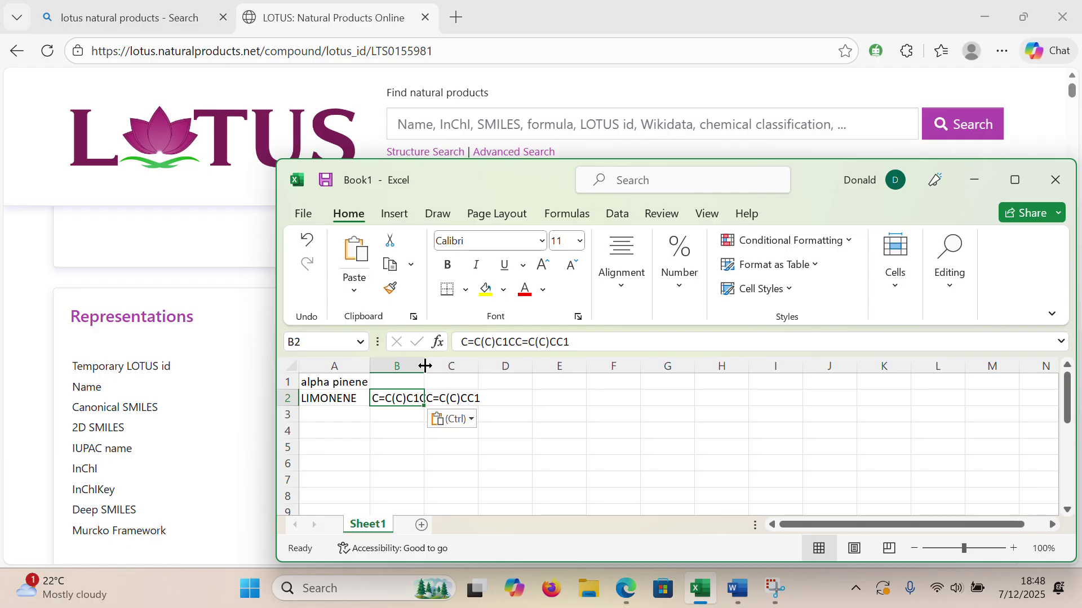
drag(425, 367, 487, 361)
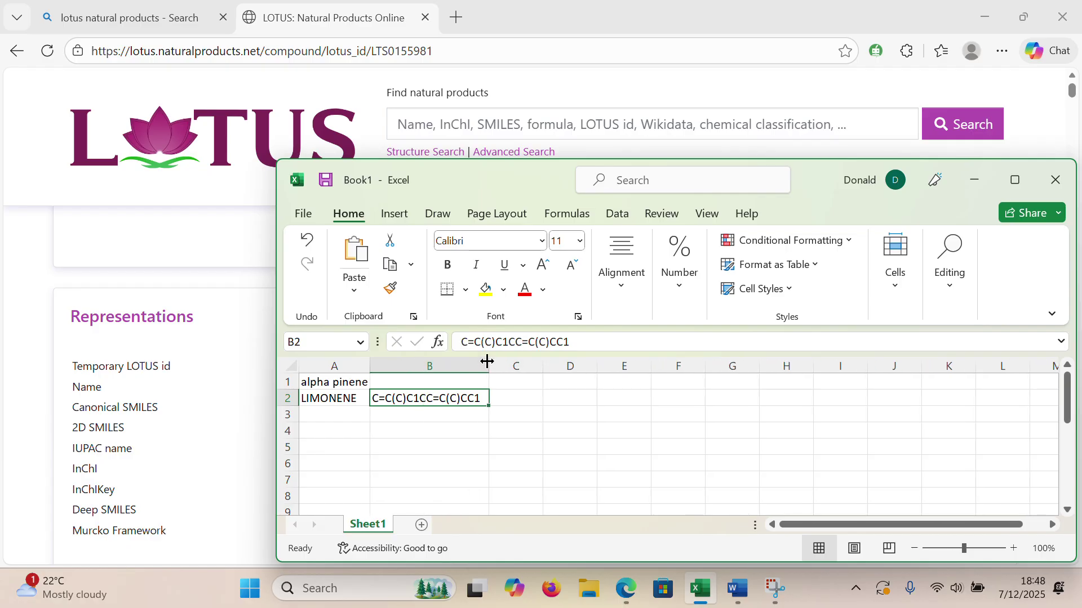
Step: Copy alpha pinene from cell A1 of the Excel workbook and search the LOTUS database for it in the browser
click(354, 382)
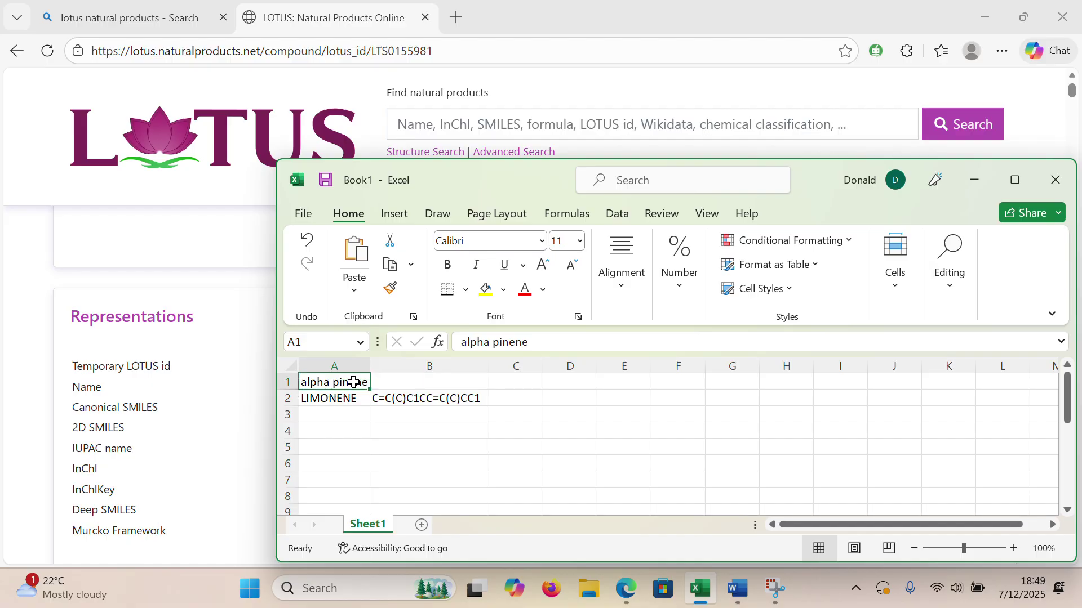
right_click(353, 382)
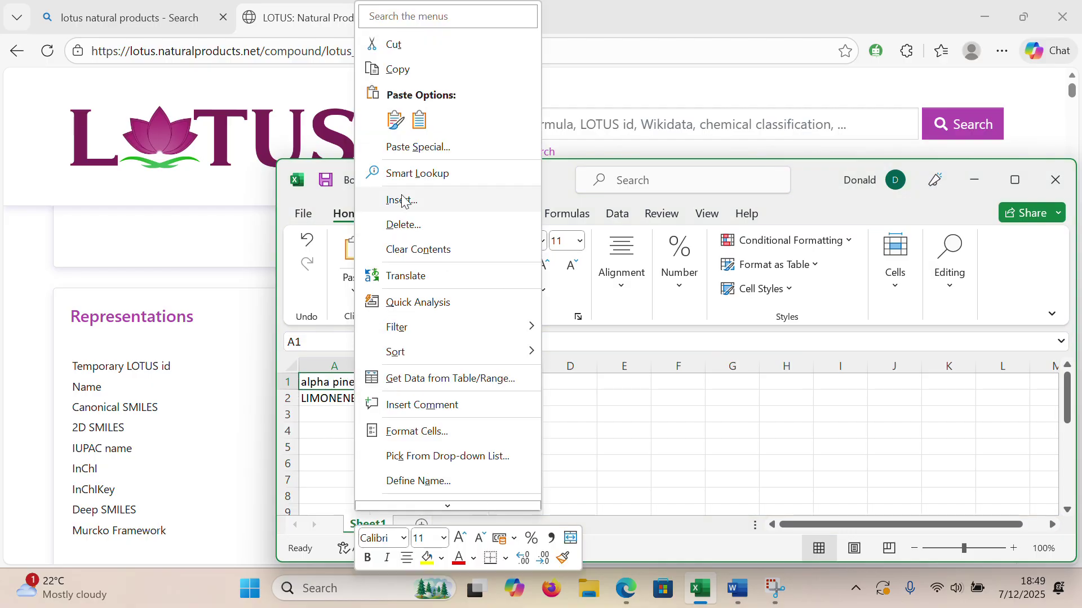
click(399, 70)
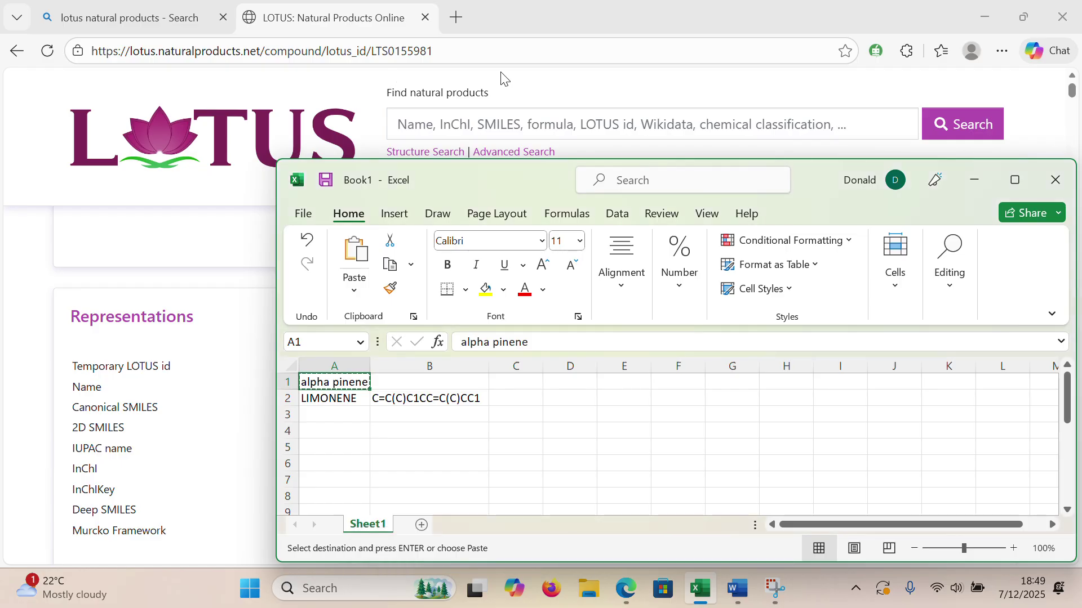
click(668, 119)
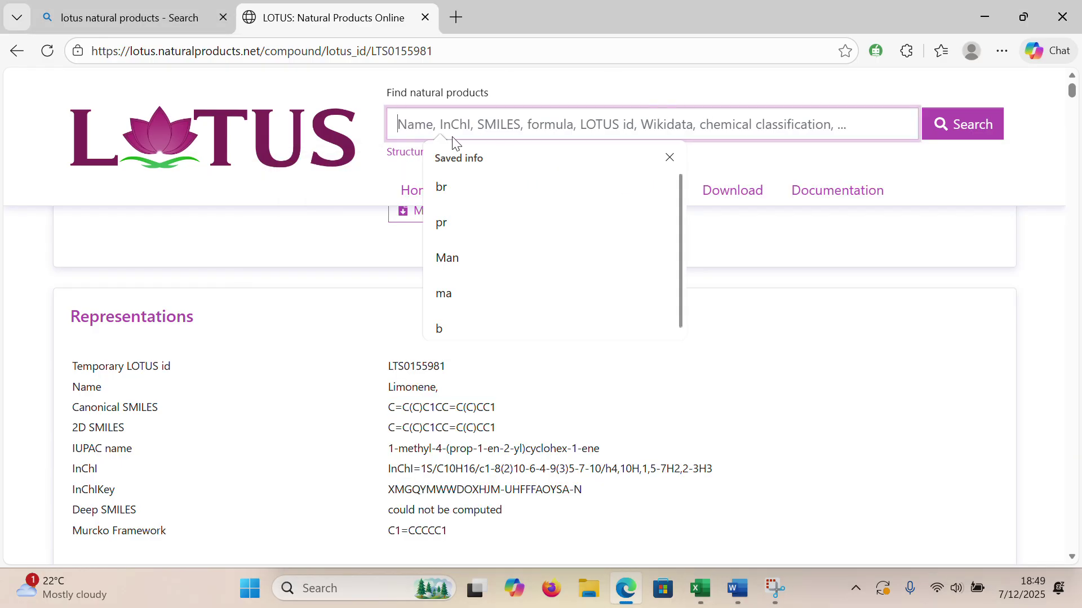
right_click(405, 122)
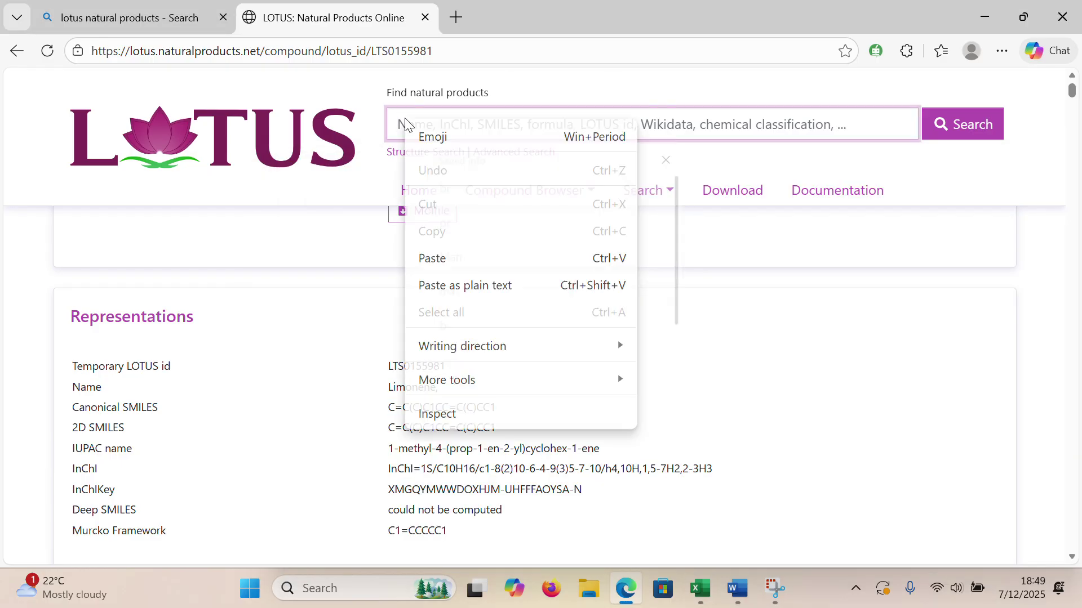
click(439, 256)
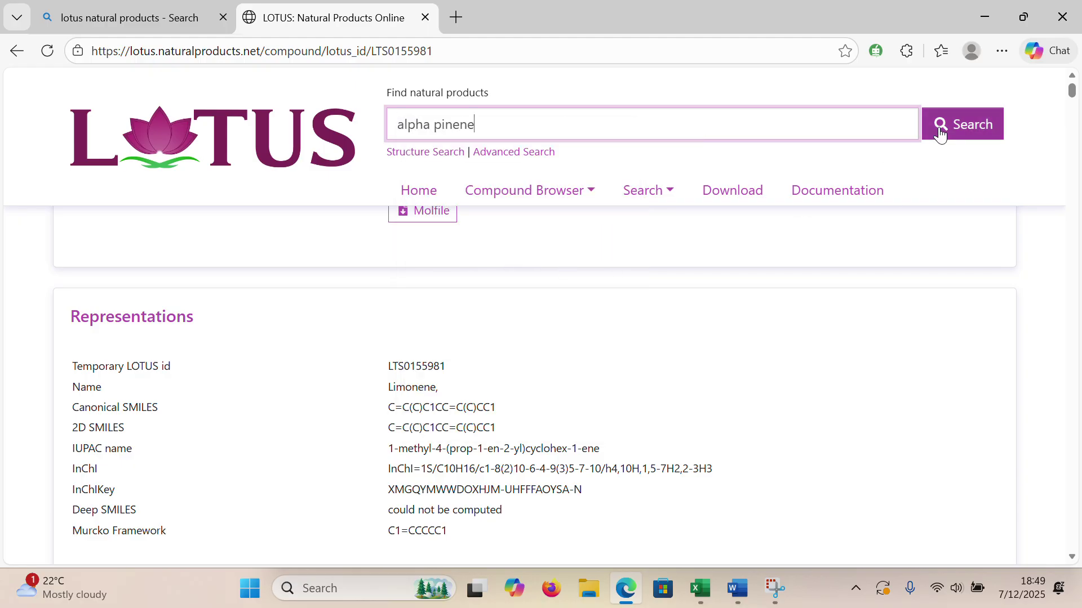
click(961, 128)
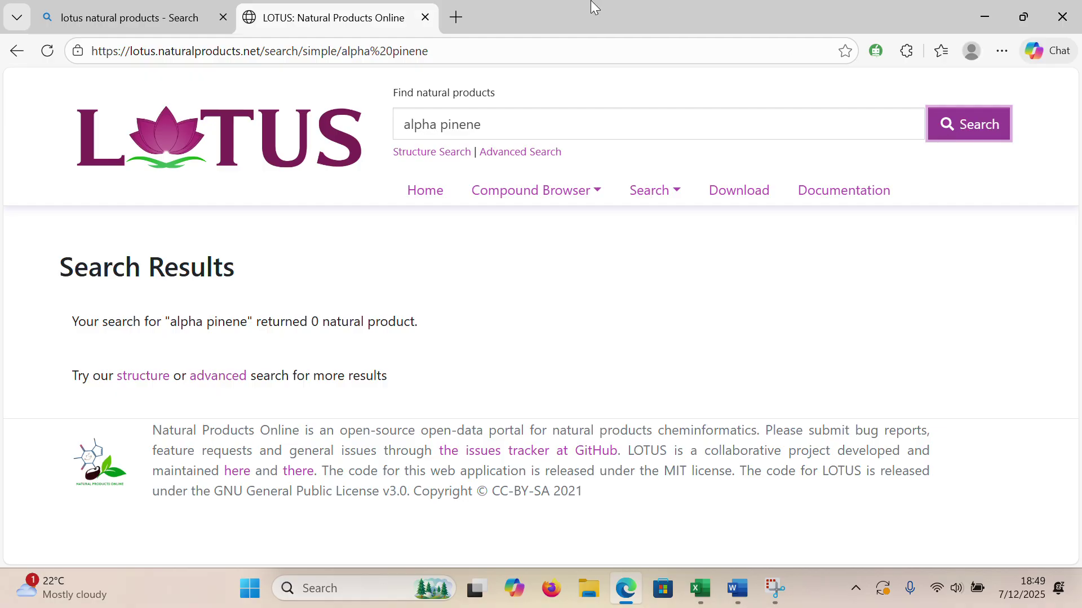
Step: Search the web for other names for ALPHA-PINENE in a new browser tab and copy the synonym α-pinene from the answer
click(223, 18)
click(255, 19)
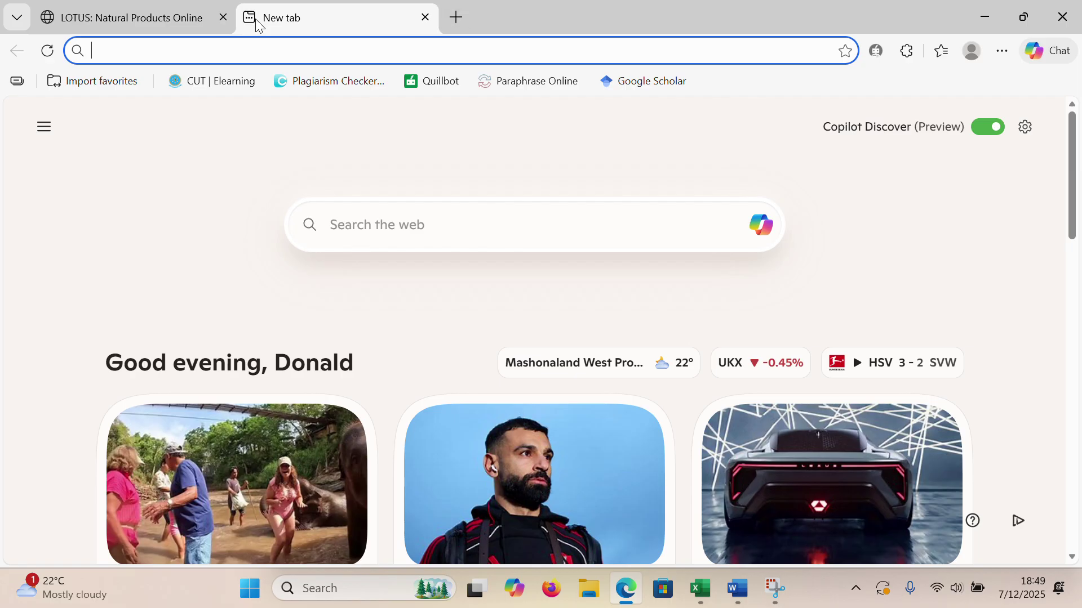
click(338, 224)
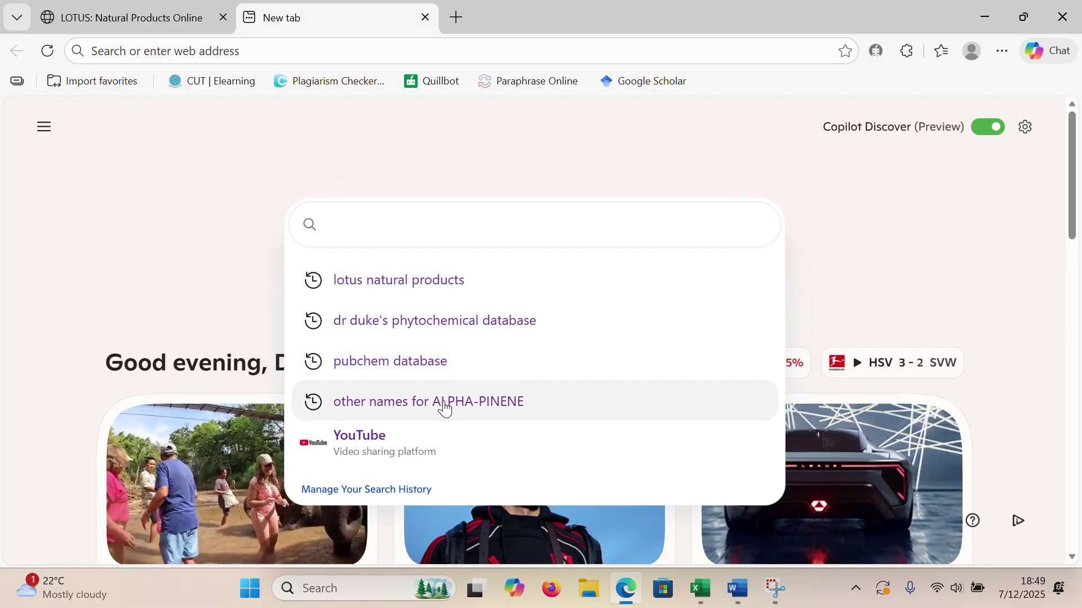
click(445, 407)
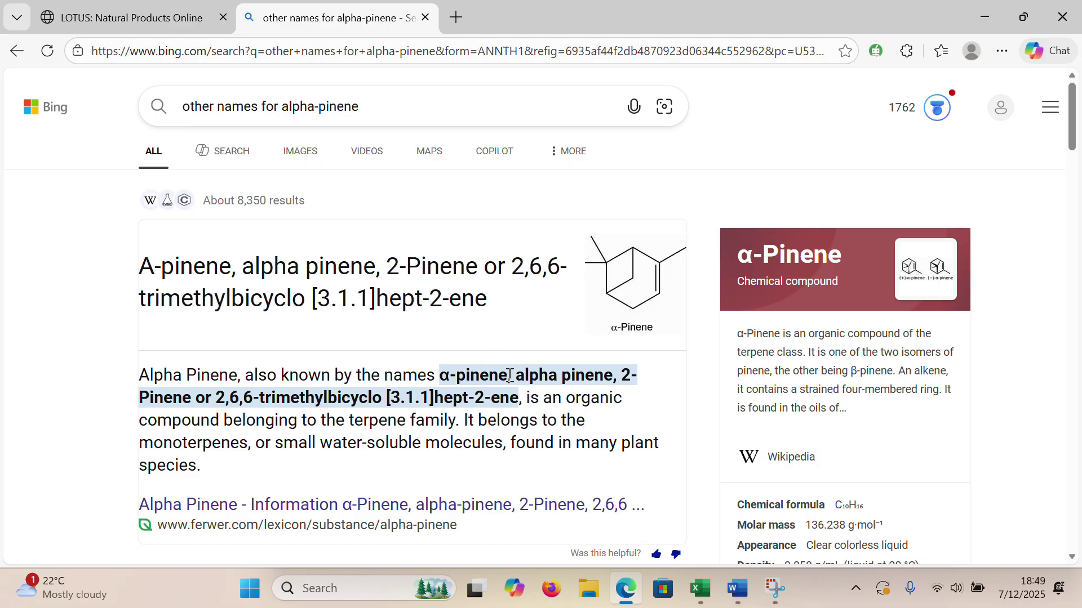
drag(507, 376, 436, 378)
key(ctrl+c)
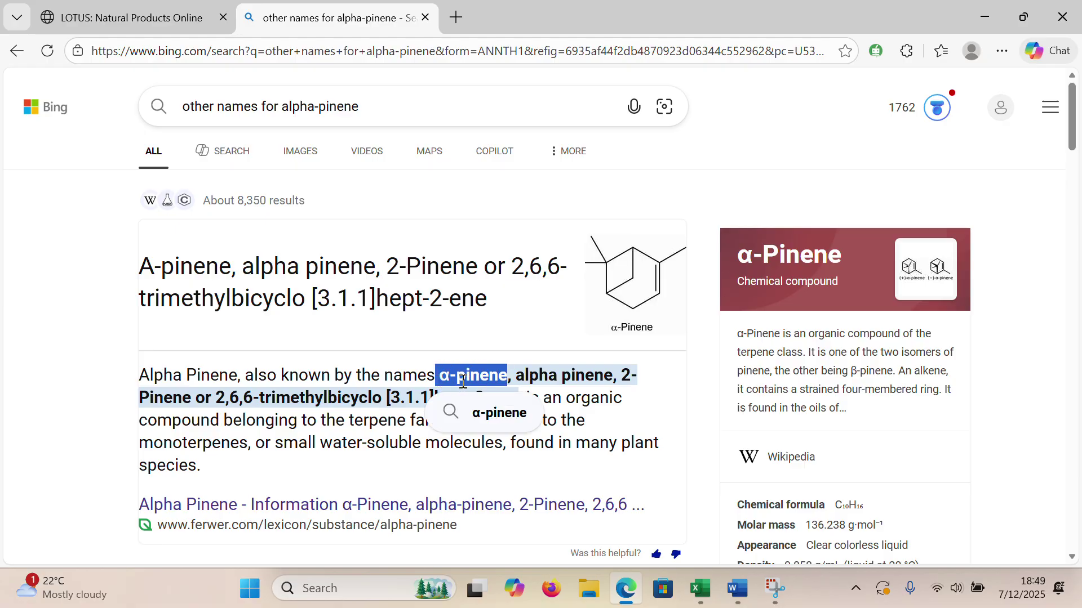
right_click(481, 383)
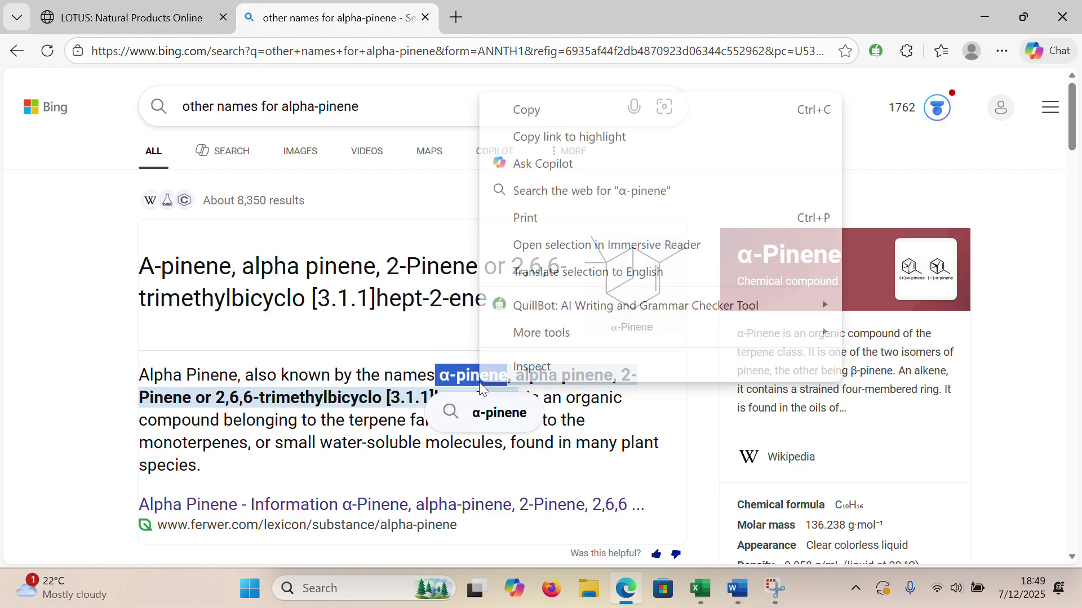
click(537, 109)
Step: Return to the LOTUS site, replace the search text with the copied name α-pinene, and run the search
click(106, 19)
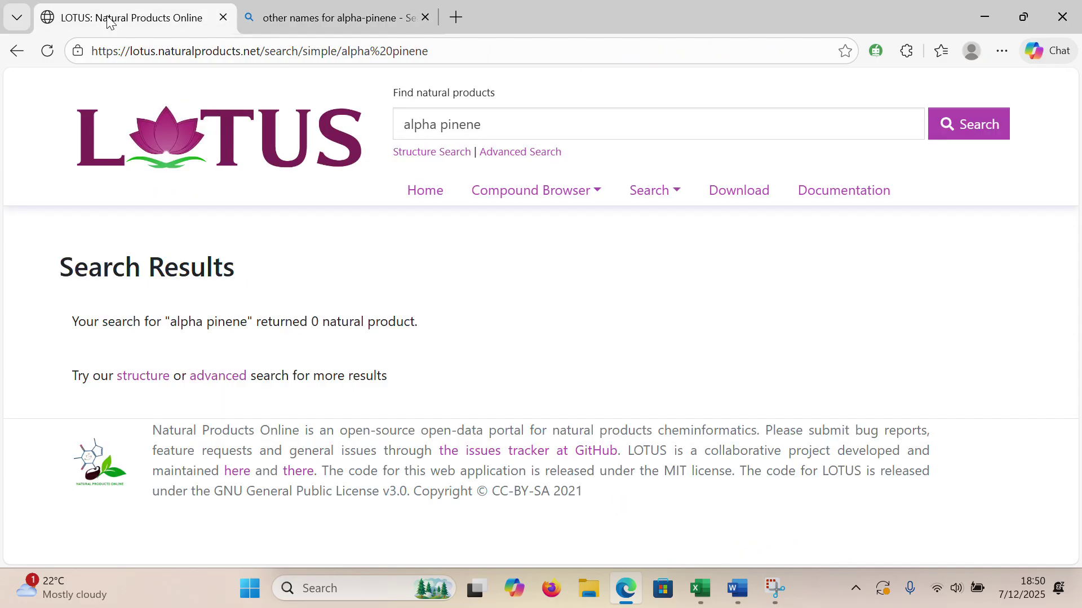
click(480, 120)
key(BackSpace)
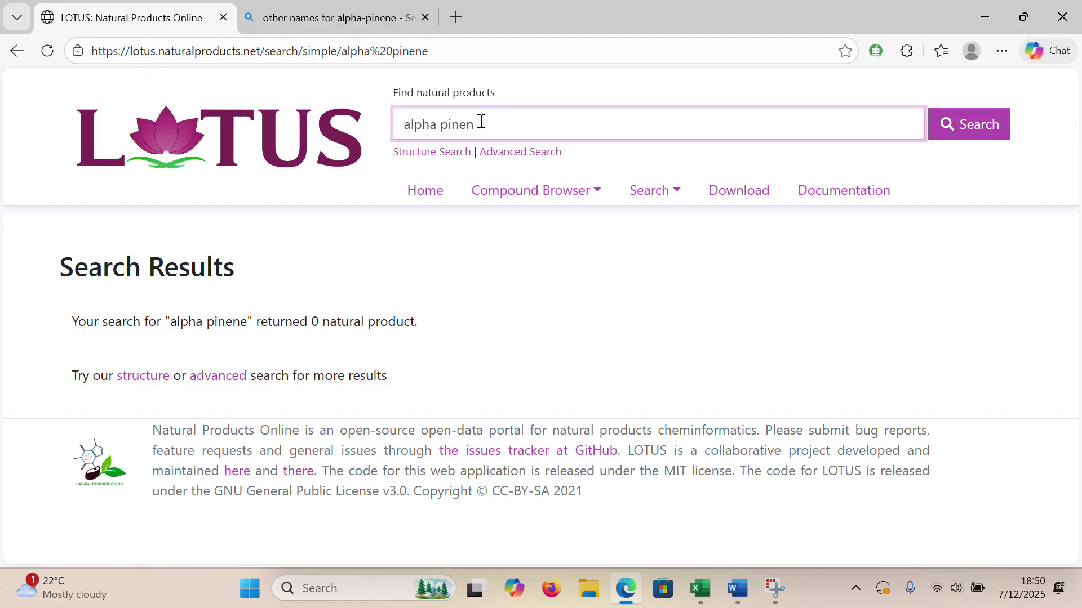
key(BackSpace)
key(BackSpace)
key(BackSpace)
key(BackSpace)
key(BackSpace)
key(BackSpace)
key(BackSpace)
key(BackSpace)
key(BackSpace)
key(BackSpace)
key(BackSpace)
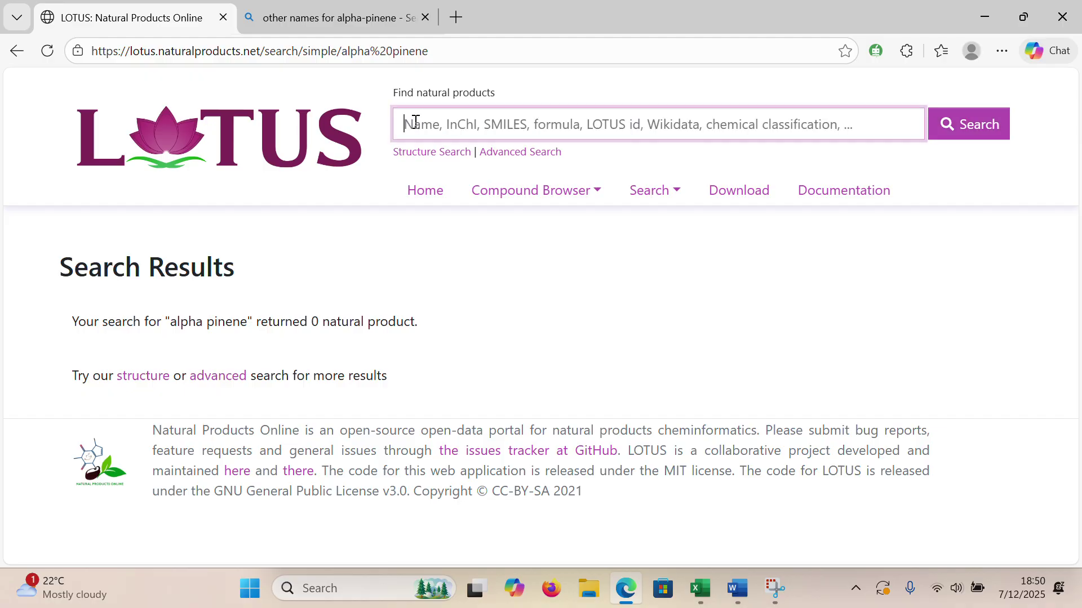
right_click(401, 125)
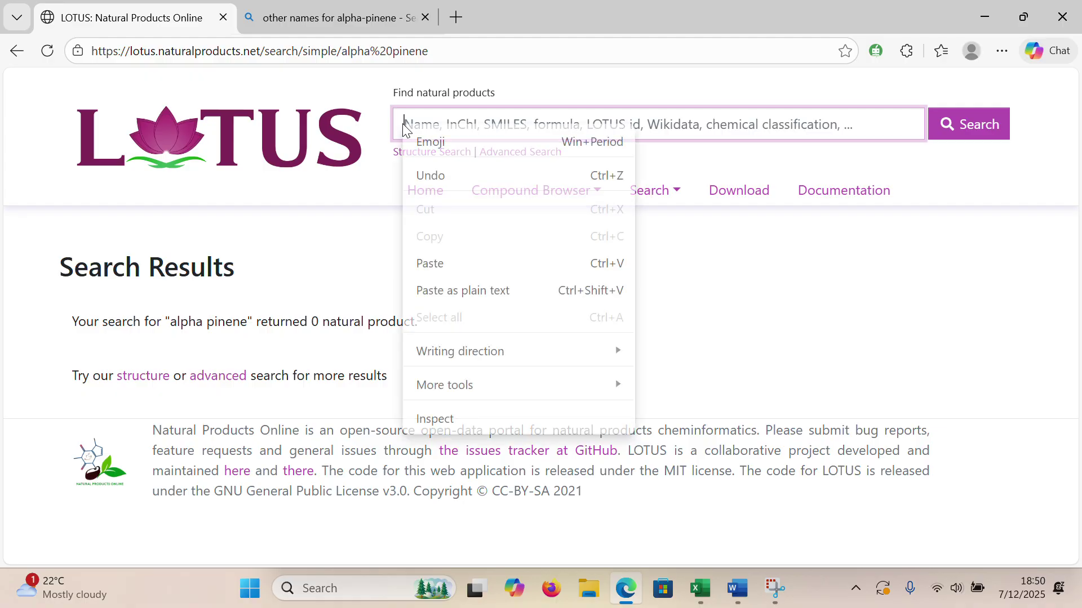
click(432, 263)
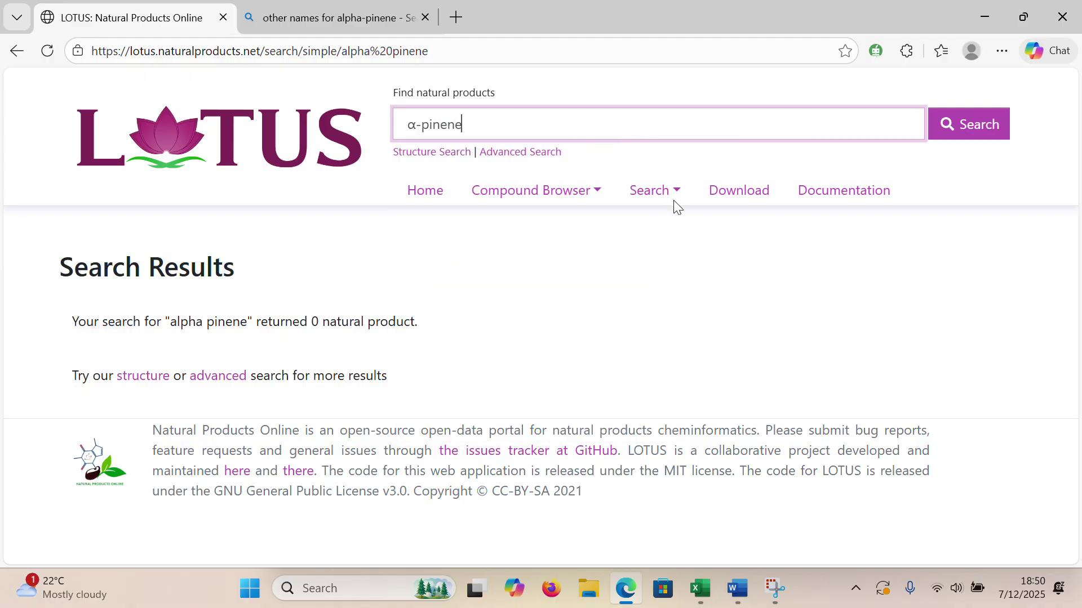
click(958, 125)
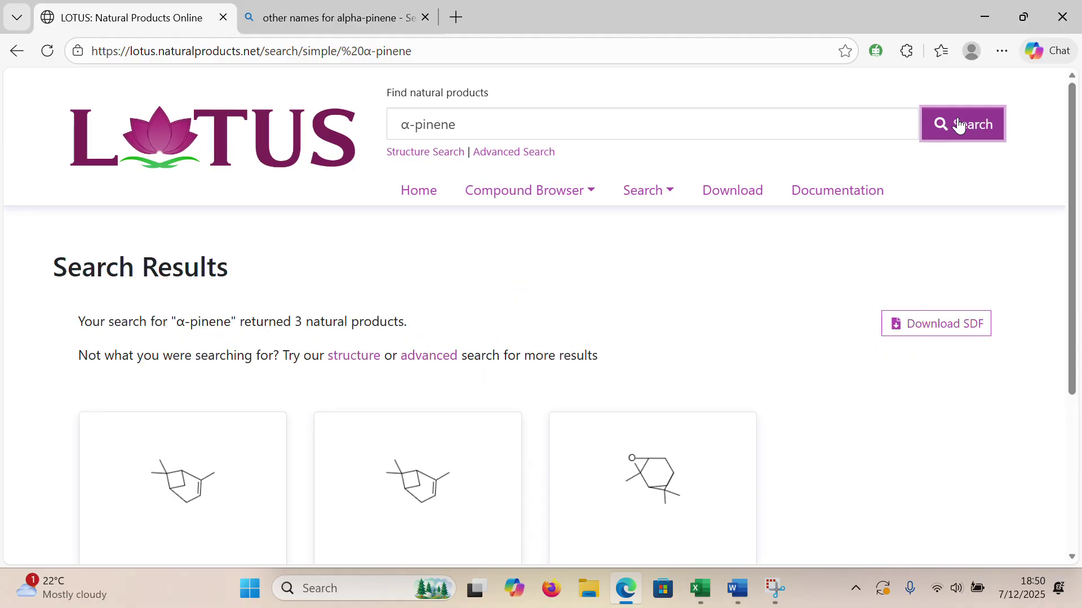
Step: Open the (+)-α-pinene entry Q2095629 from the search results and bring up its Representations section
click(1072, 557)
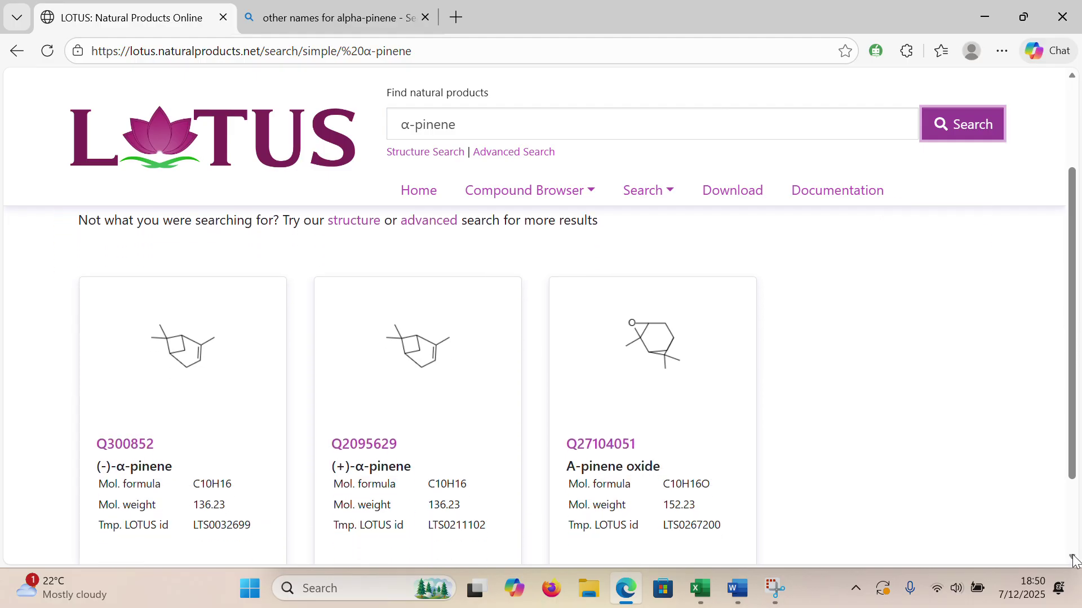
click(1072, 557)
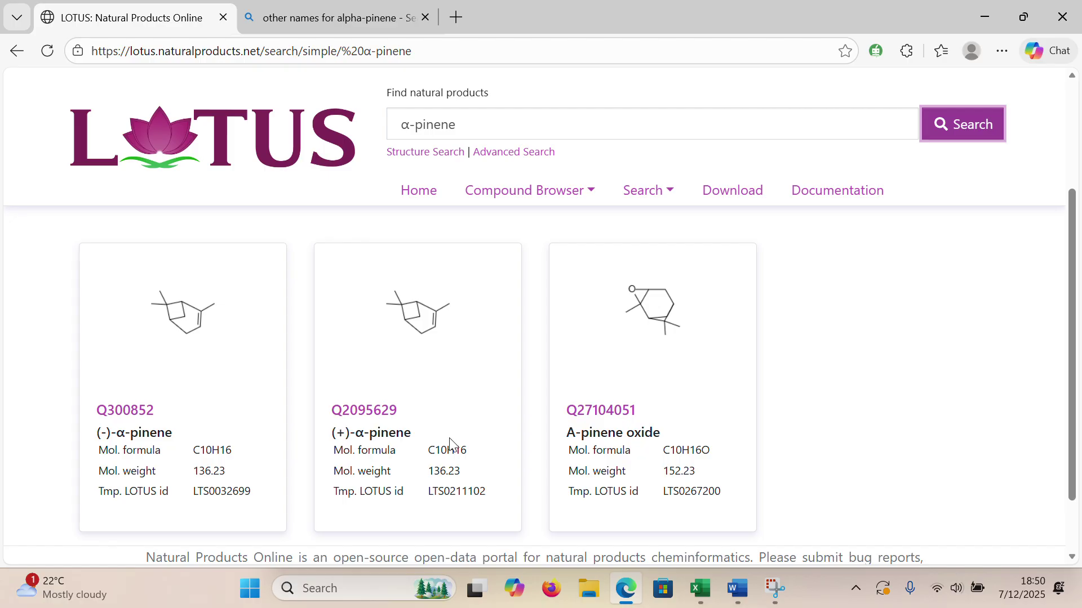
click(367, 414)
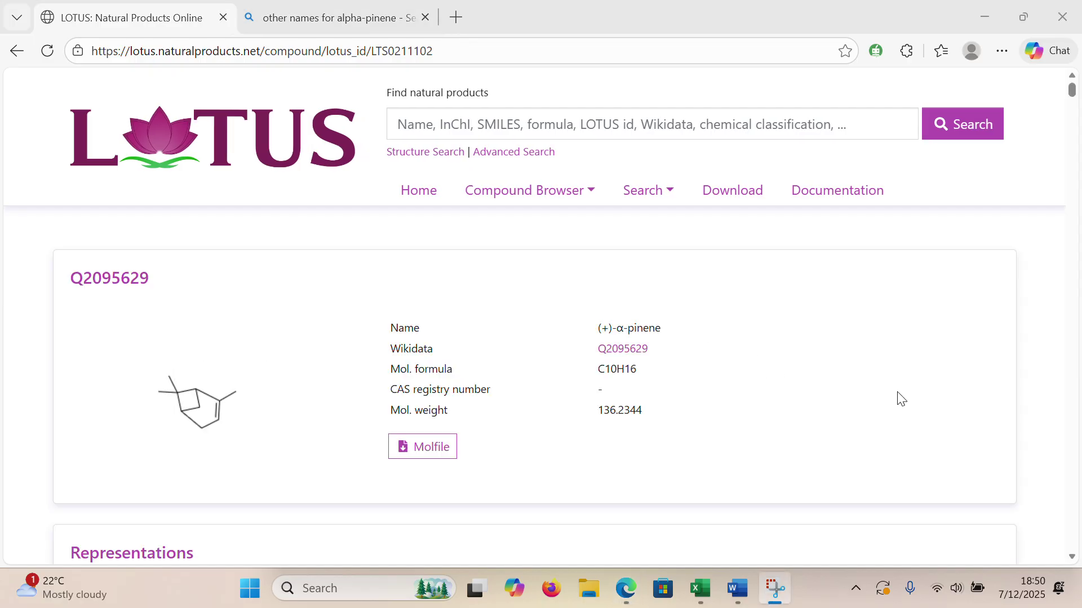
click(1072, 557)
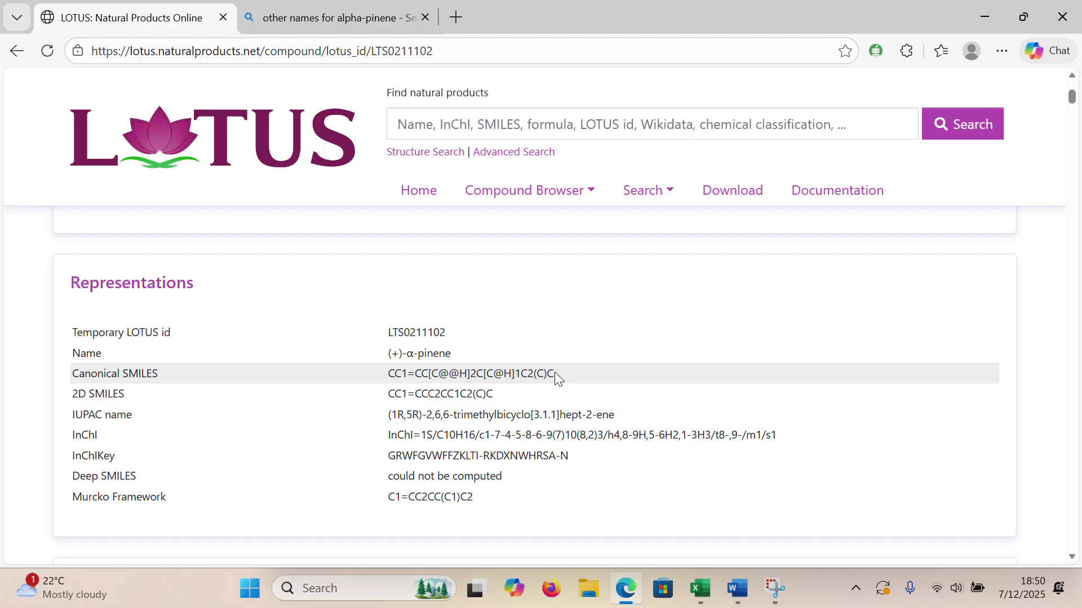
Step: Copy the canonical SMILES CC1=CC[C@@H]2C[C@H]1C2(C)C into cell B1 of the Excel workbook, widen column B to fit, and return to the browser
drag(553, 374, 388, 375)
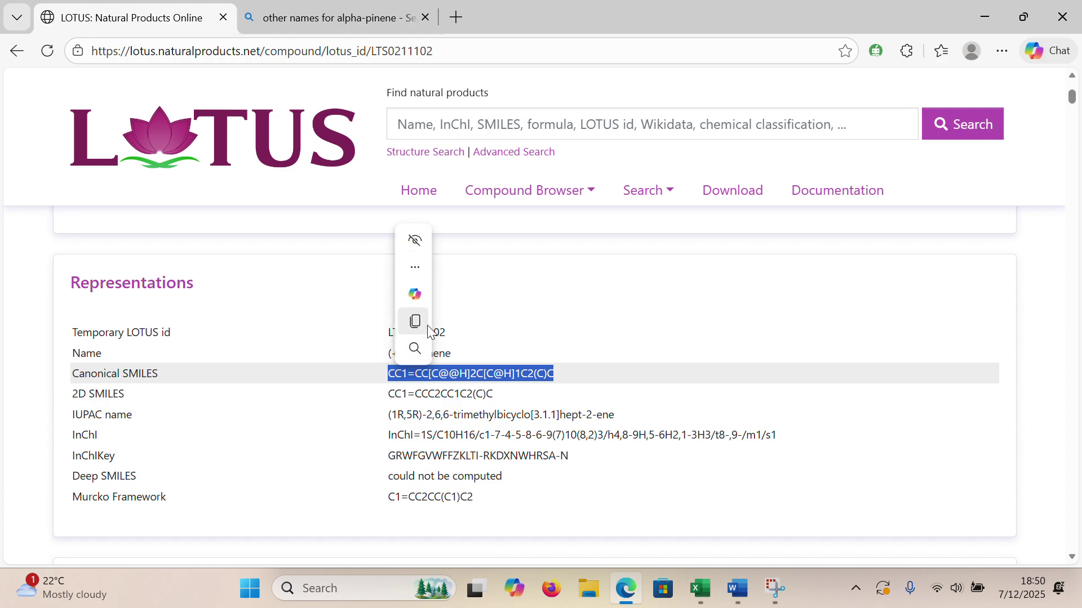
click(428, 322)
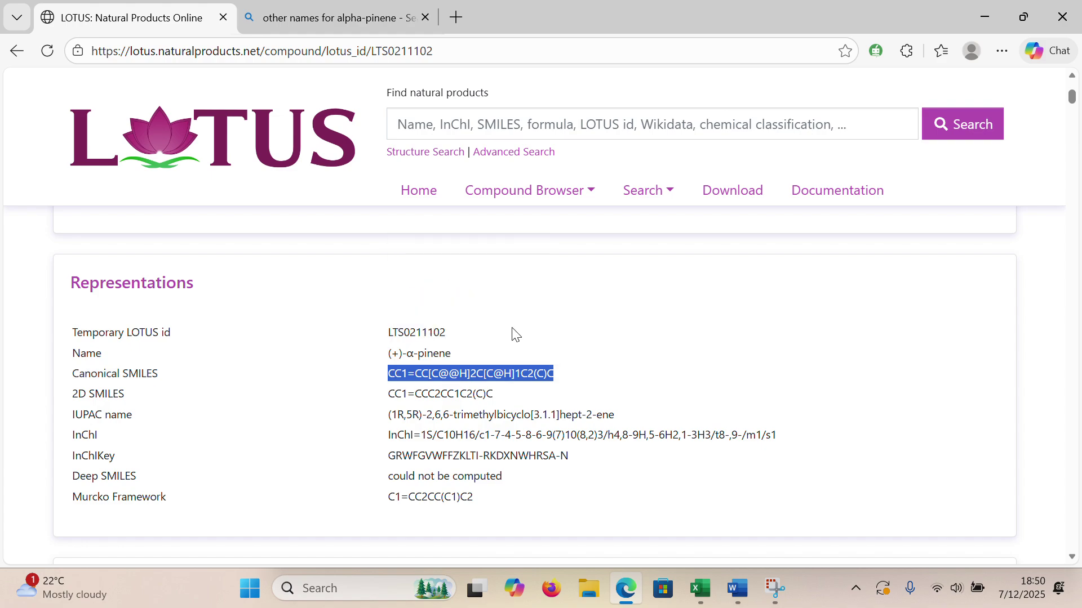
click(707, 599)
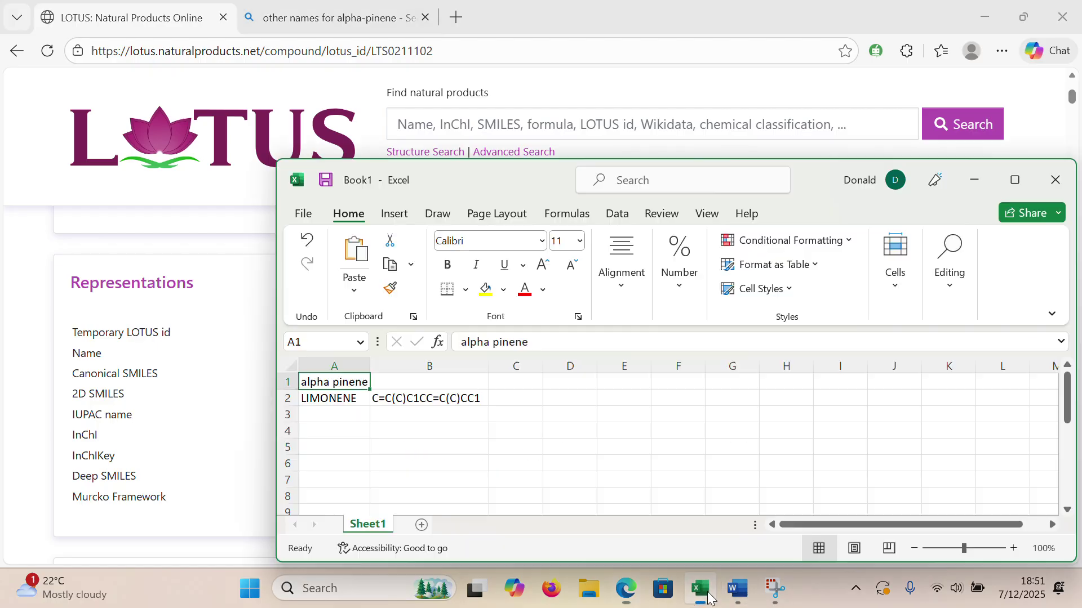
click(389, 384)
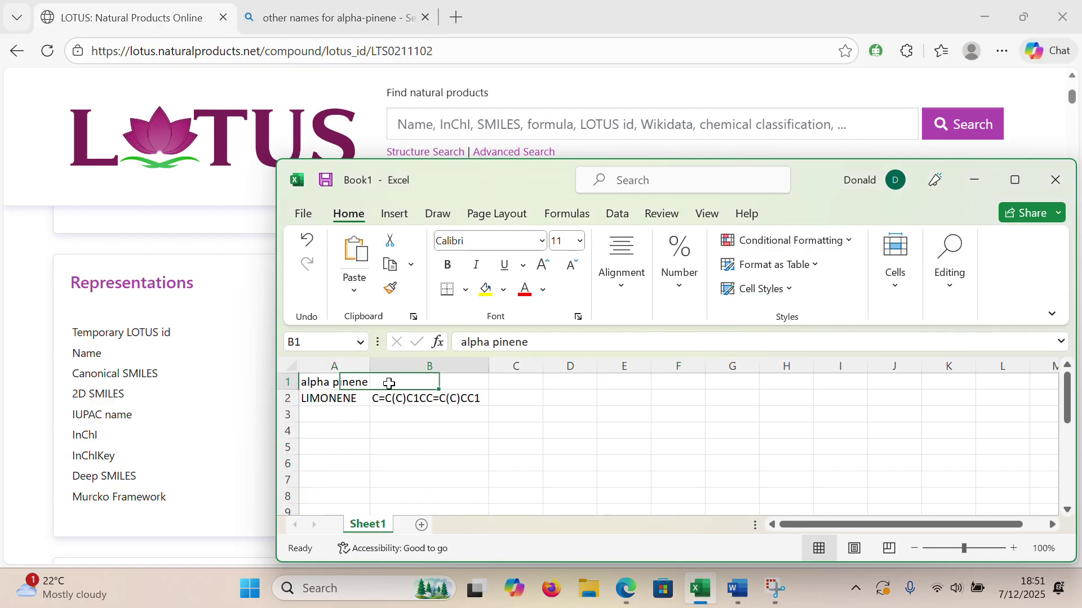
right_click(389, 384)
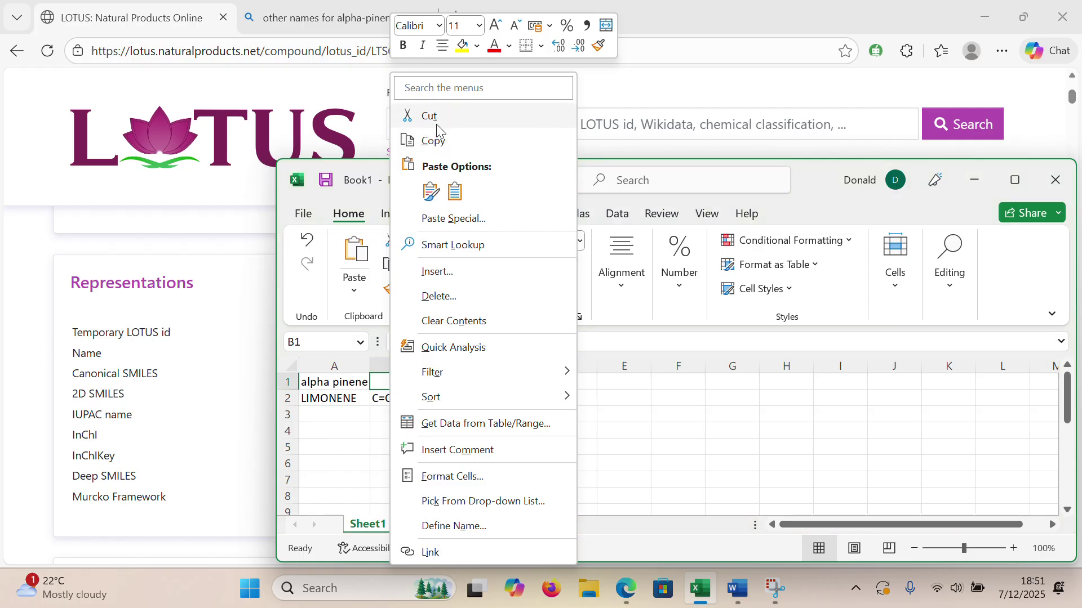
click(455, 192)
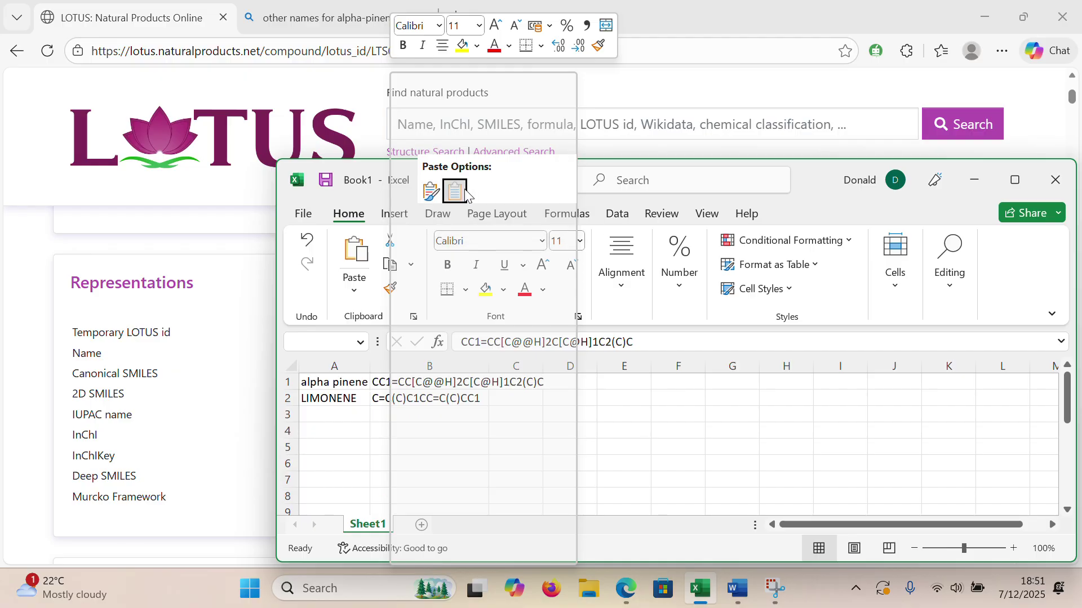
click(459, 191)
drag(489, 362, 552, 360)
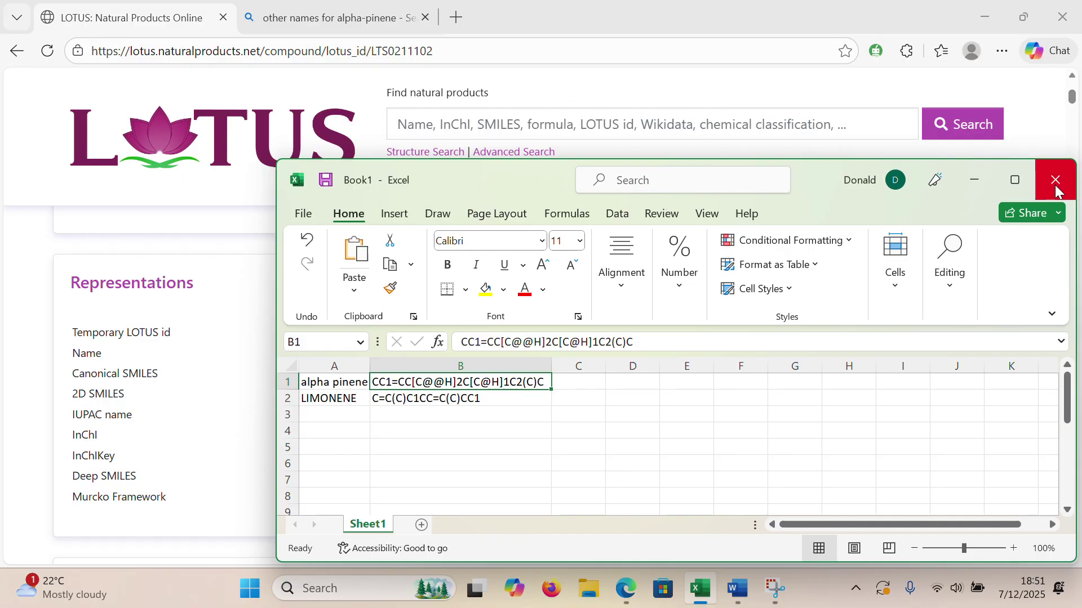
click(982, 180)
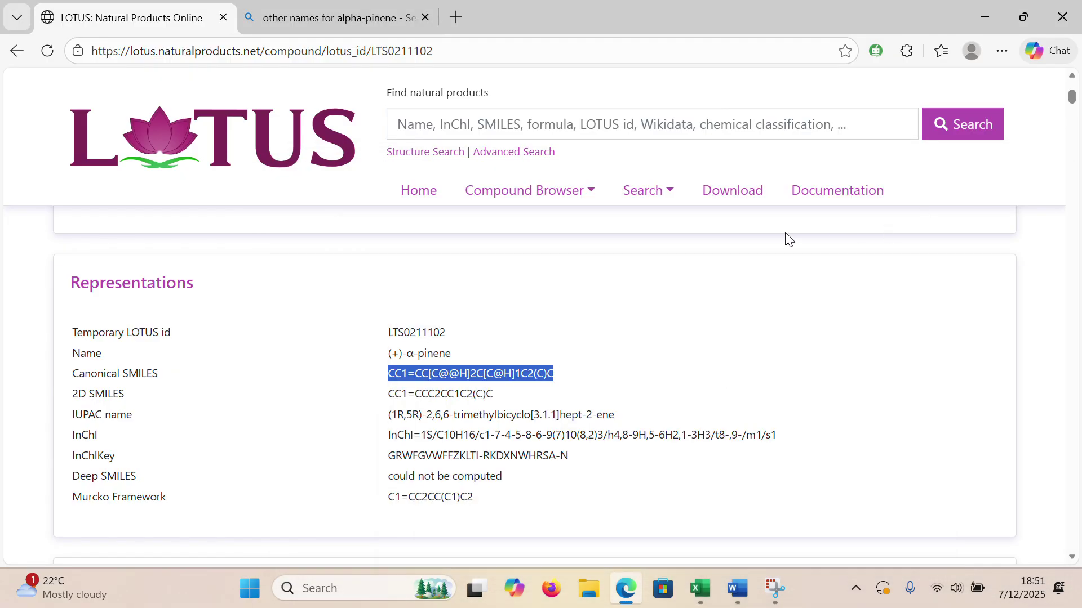
click(817, 303)
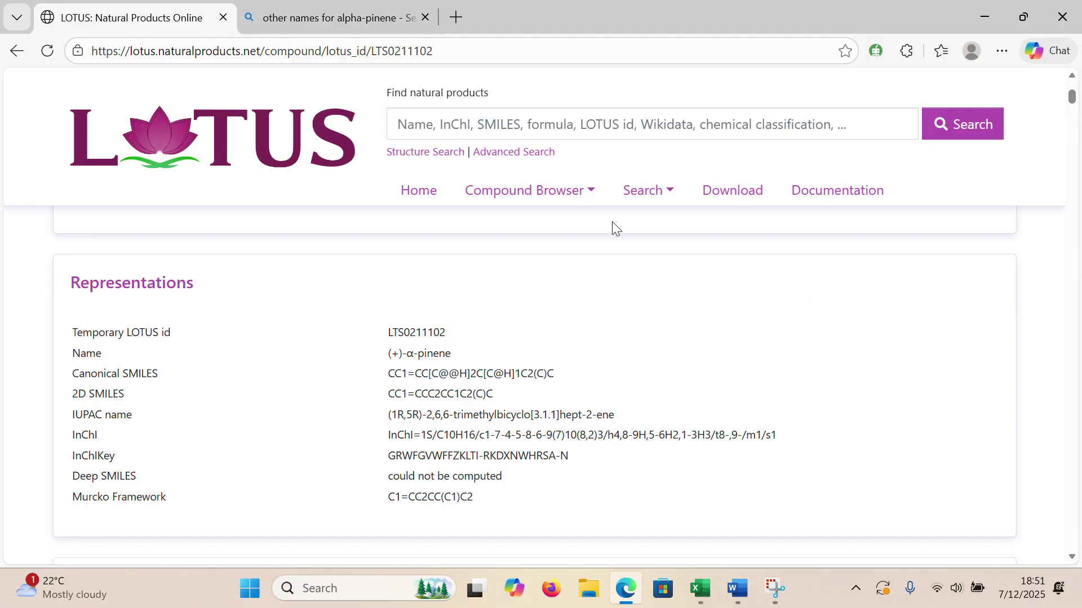
Step: Close the LOTUS page and search the web for pubchem database in a new browser tab
click(15, 53)
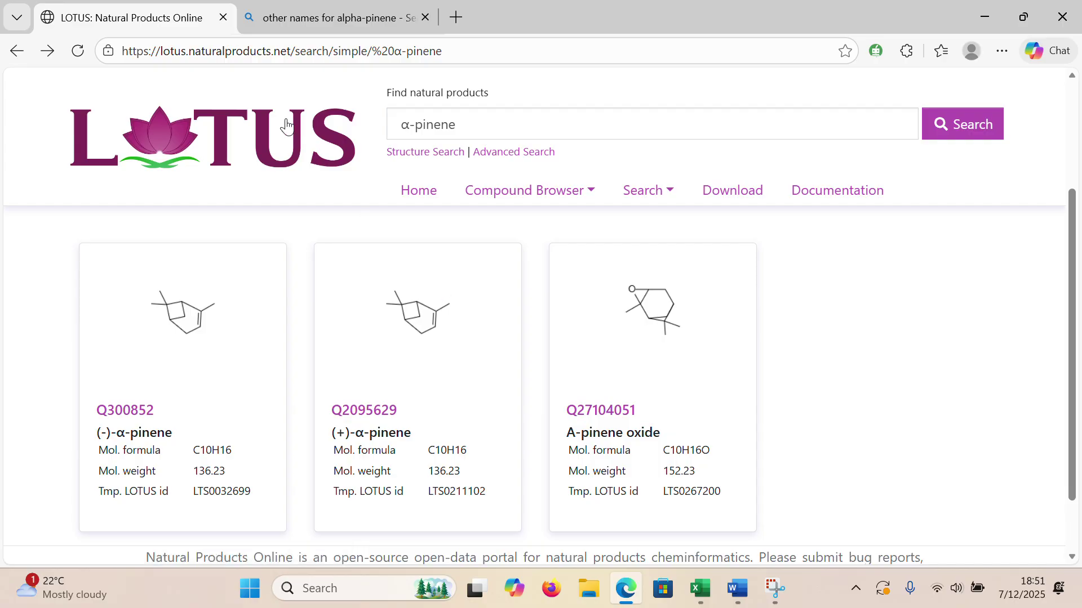
click(223, 18)
click(252, 8)
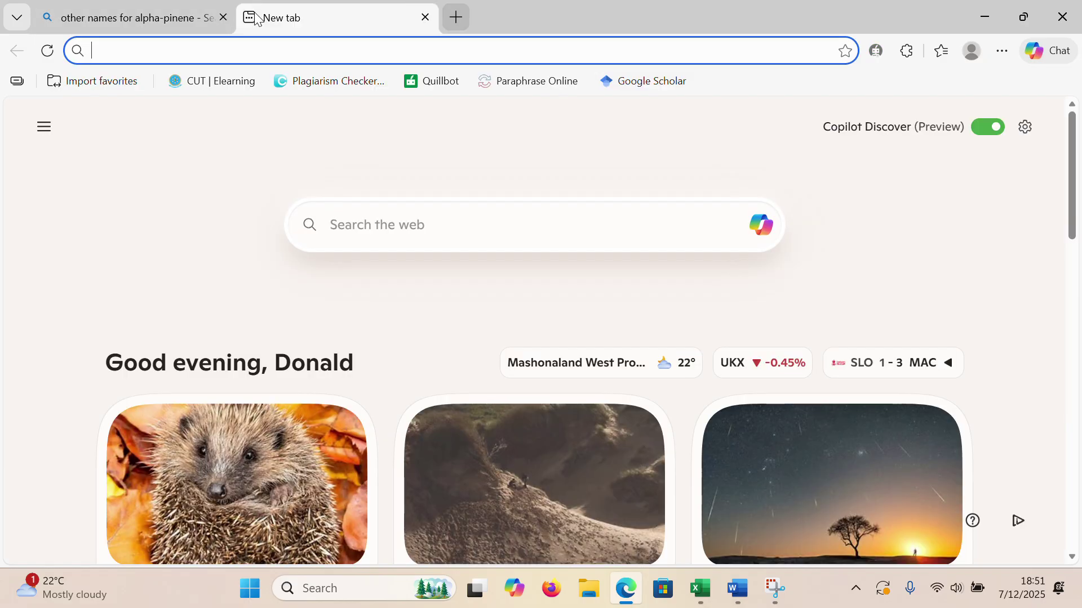
click(363, 225)
text(p)
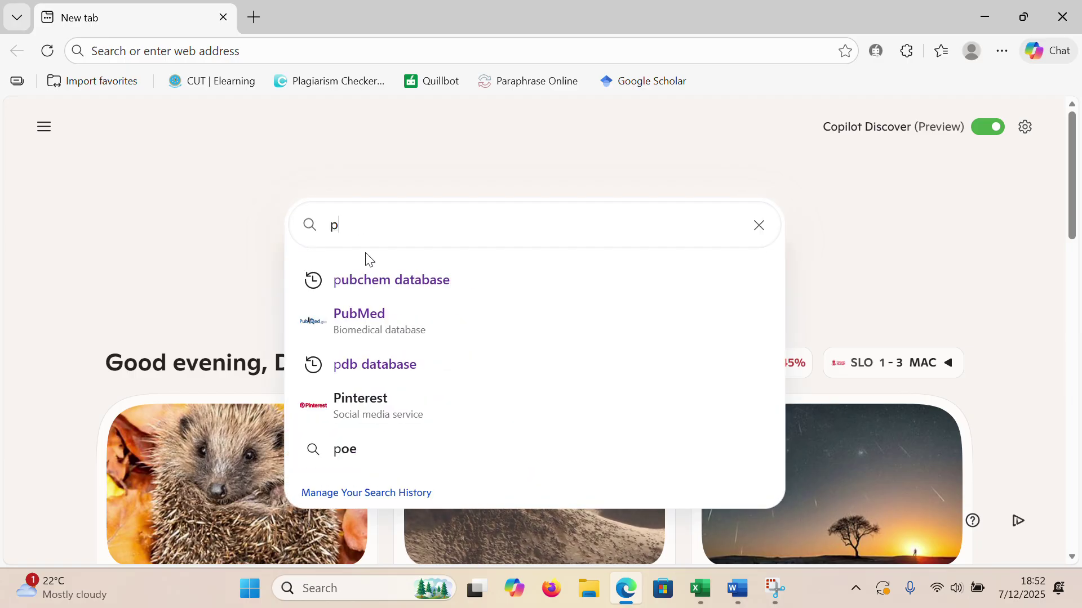
click(383, 293)
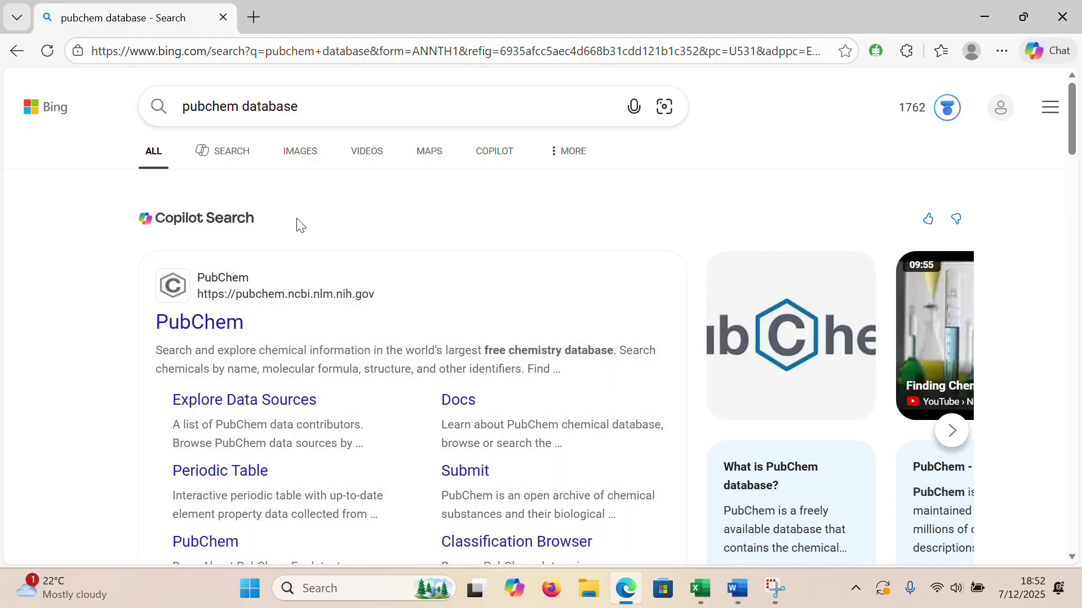
Step: Open the PubChem website and search it for the alpha pinene SMILES CC1=CC[C@@H]2C[C@H]1C2(C)C copied from cell B1 of the Excel workbook
click(199, 324)
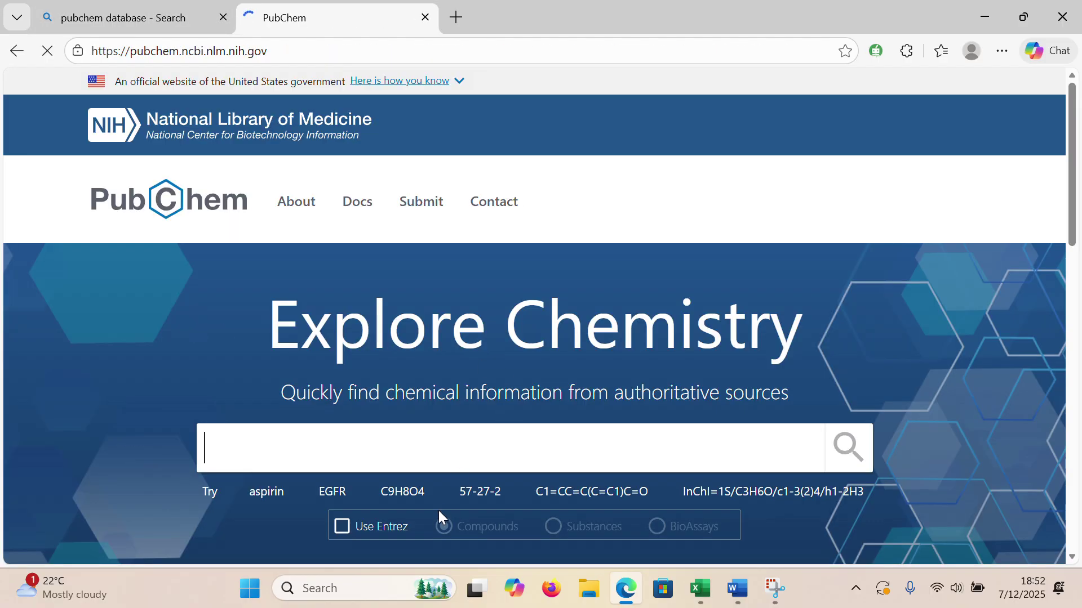
click(707, 591)
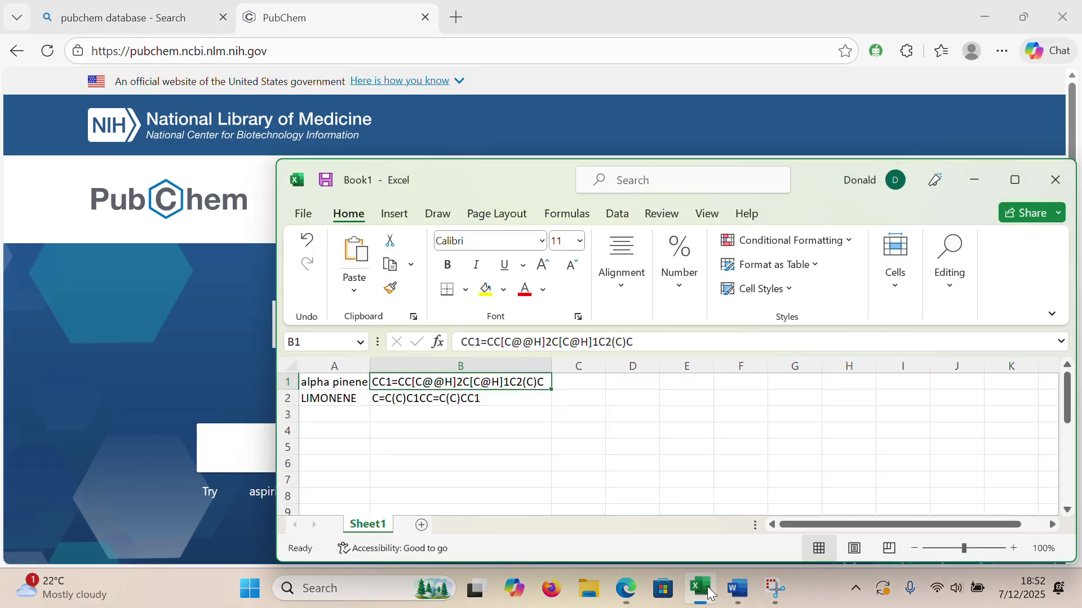
right_click(537, 388)
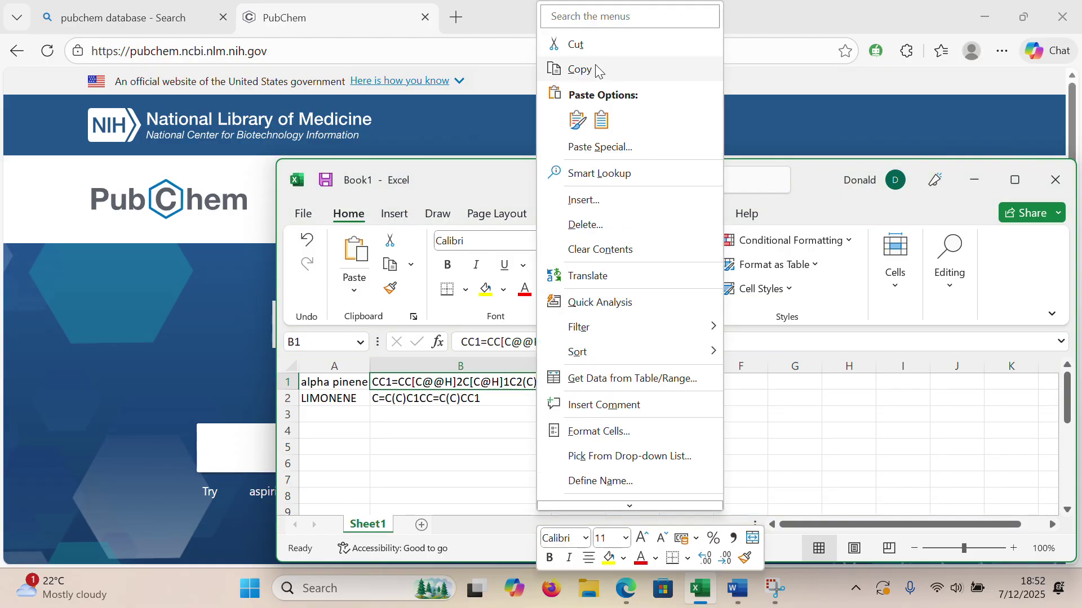
click(580, 77)
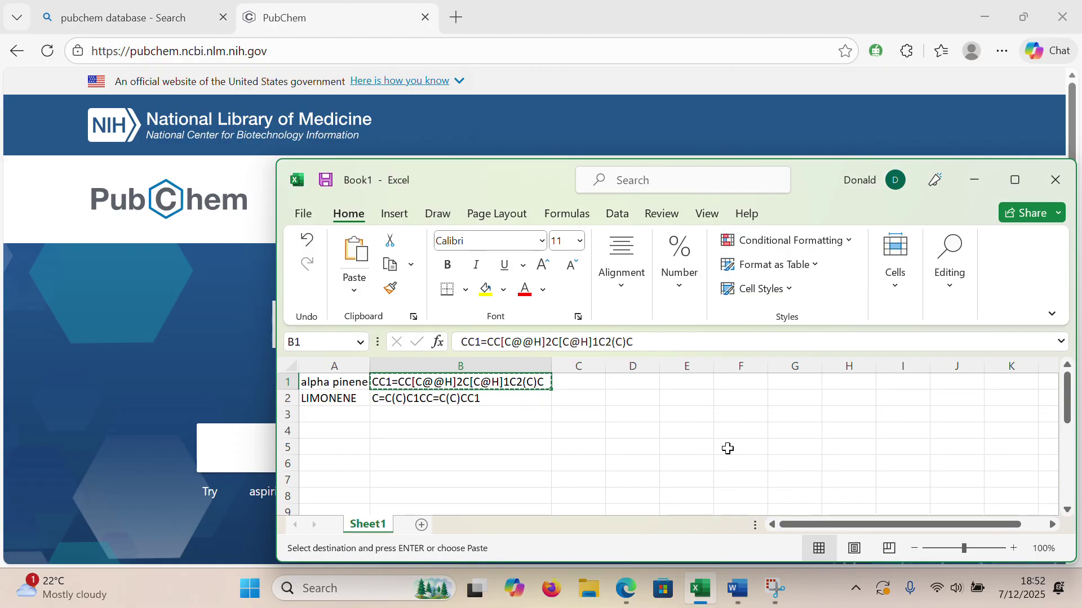
click(162, 340)
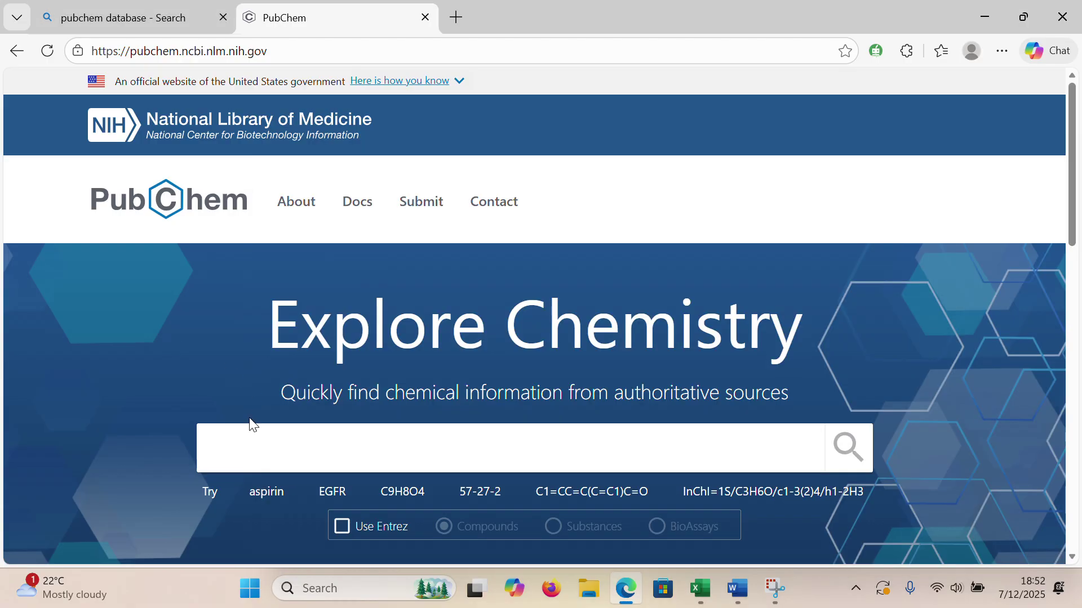
right_click(237, 448)
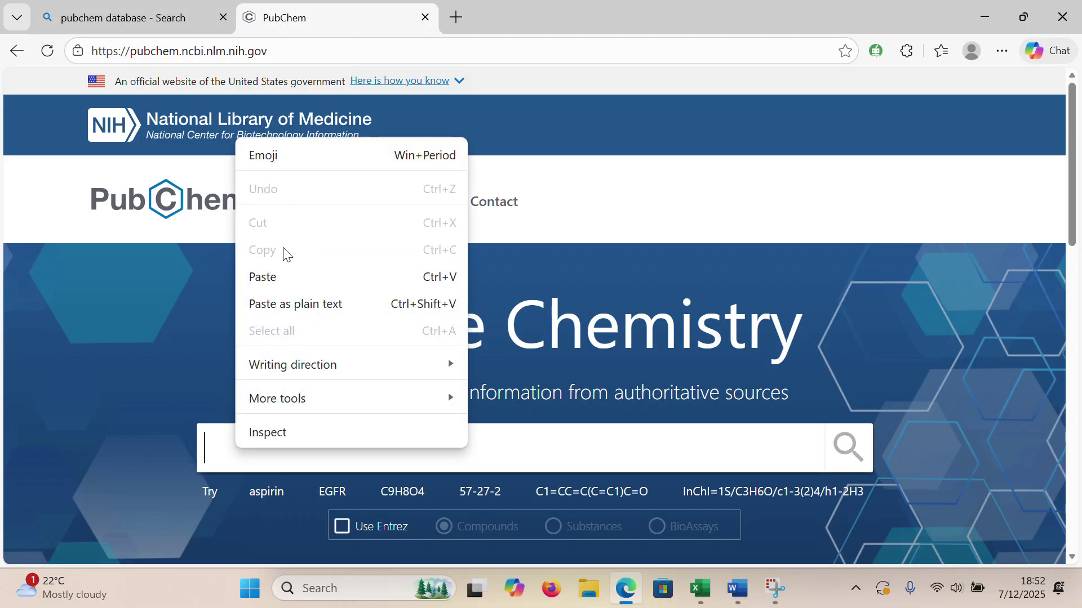
click(276, 270)
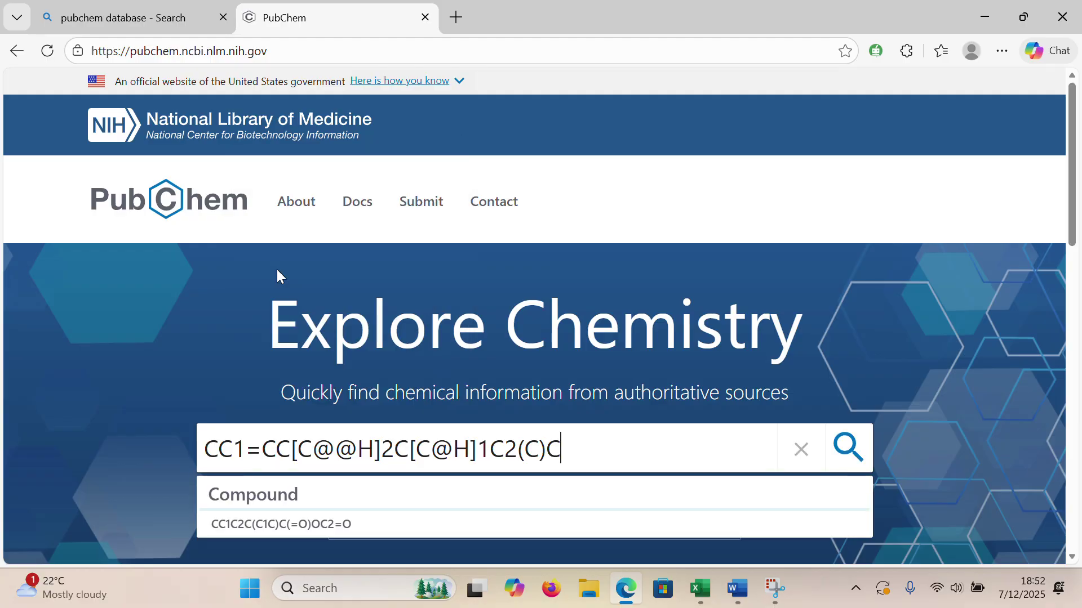
click(847, 448)
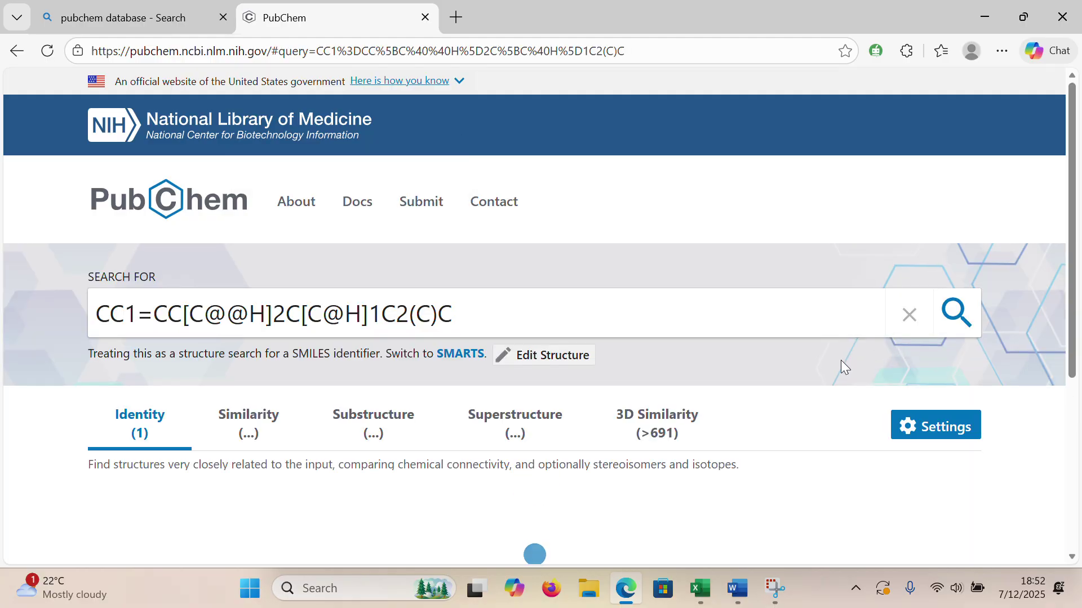
Step: Copy the compound CID 82227 from the (+)-alpha-Pinene identity search result
click(1071, 557)
click(1072, 558)
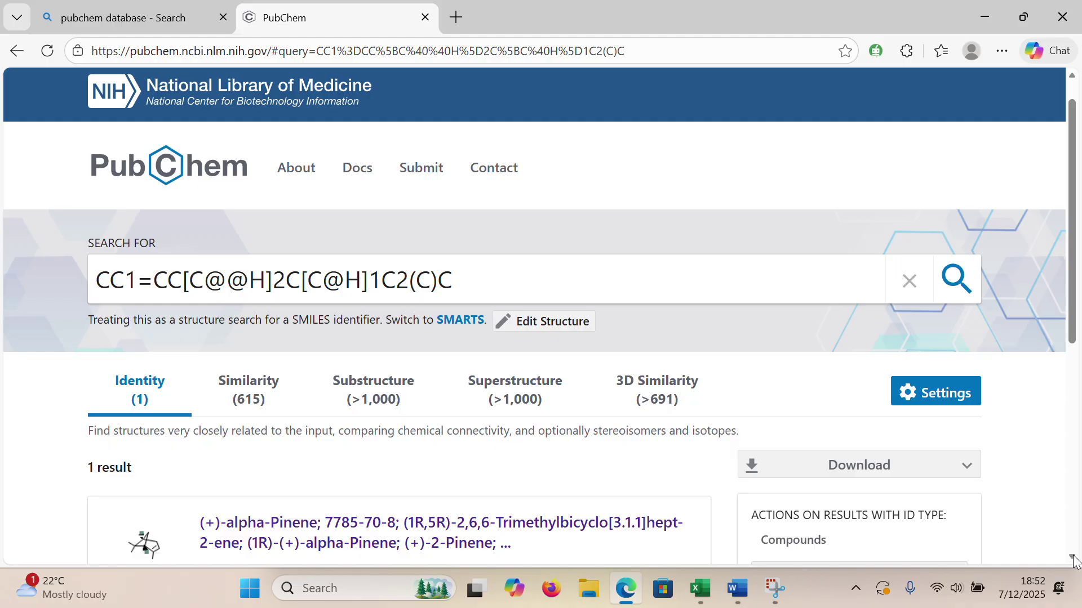
scroll(1073, 561, down, 5)
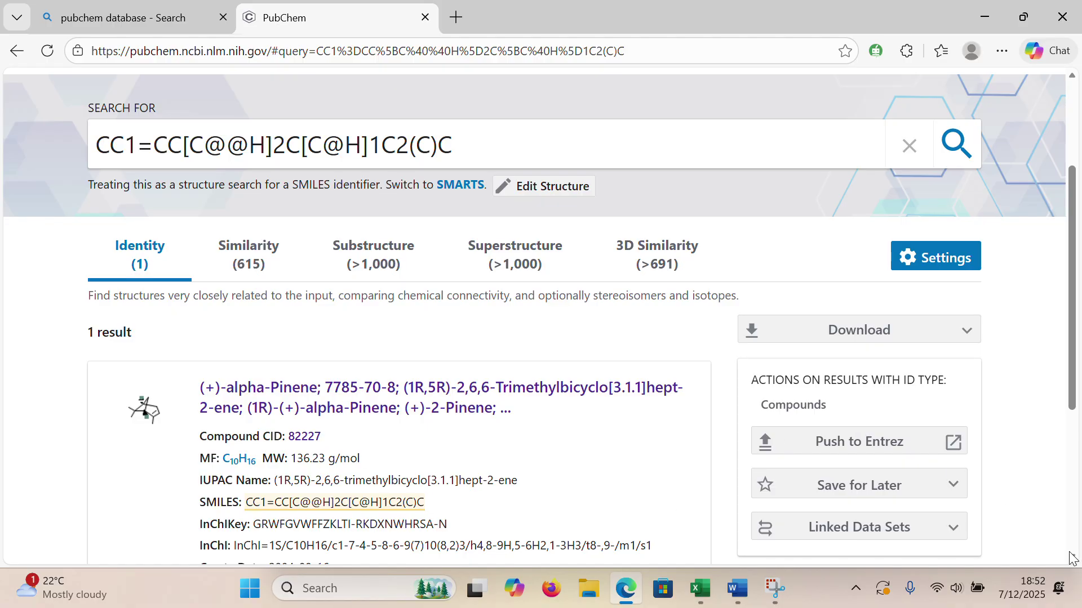
scroll(1074, 562, down, 2)
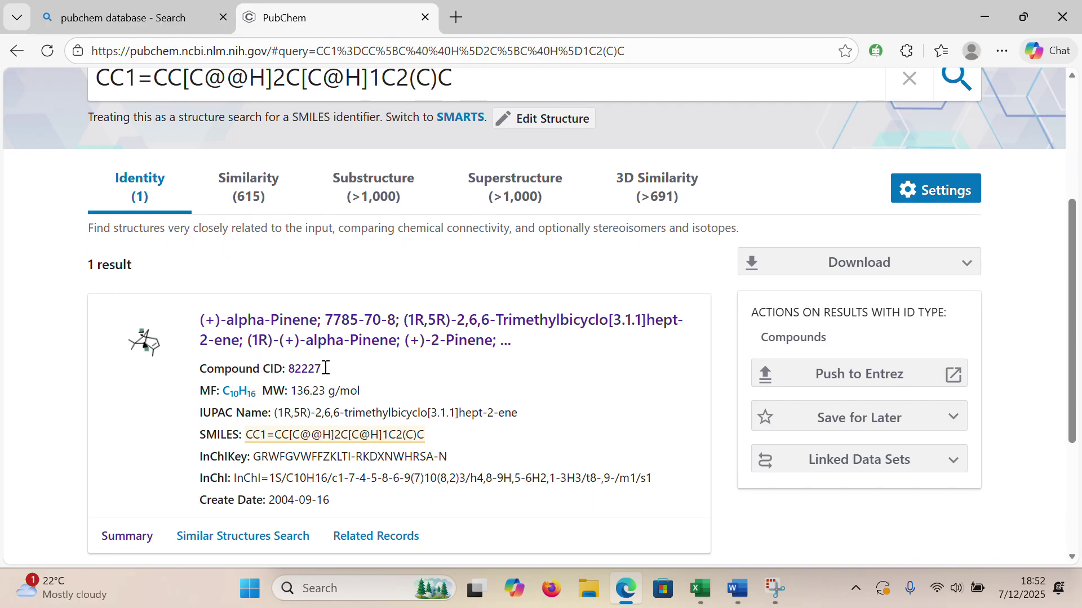
drag(325, 368, 286, 371)
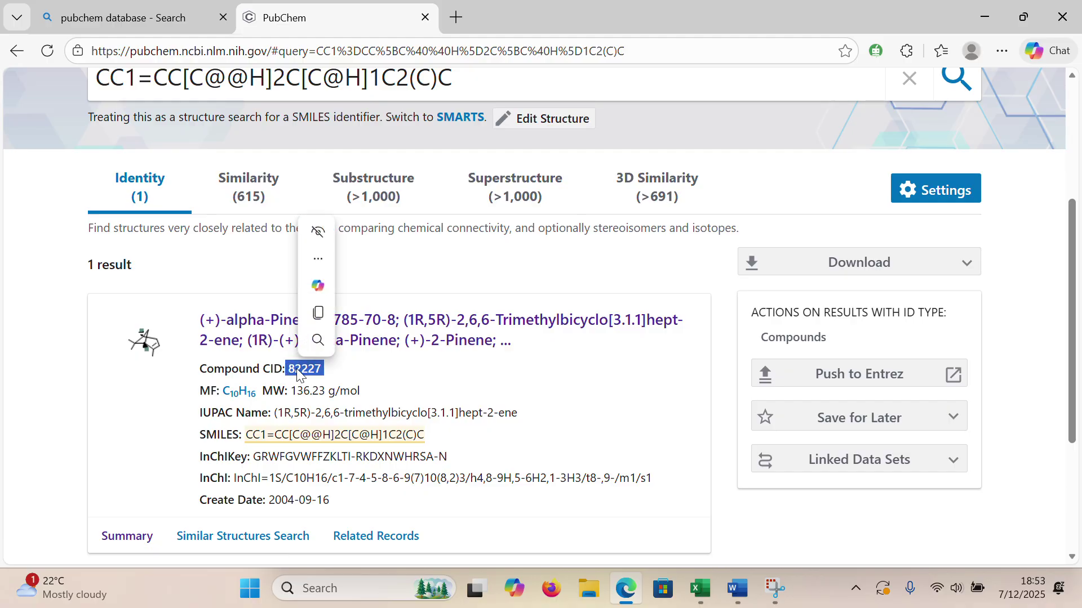
click(315, 313)
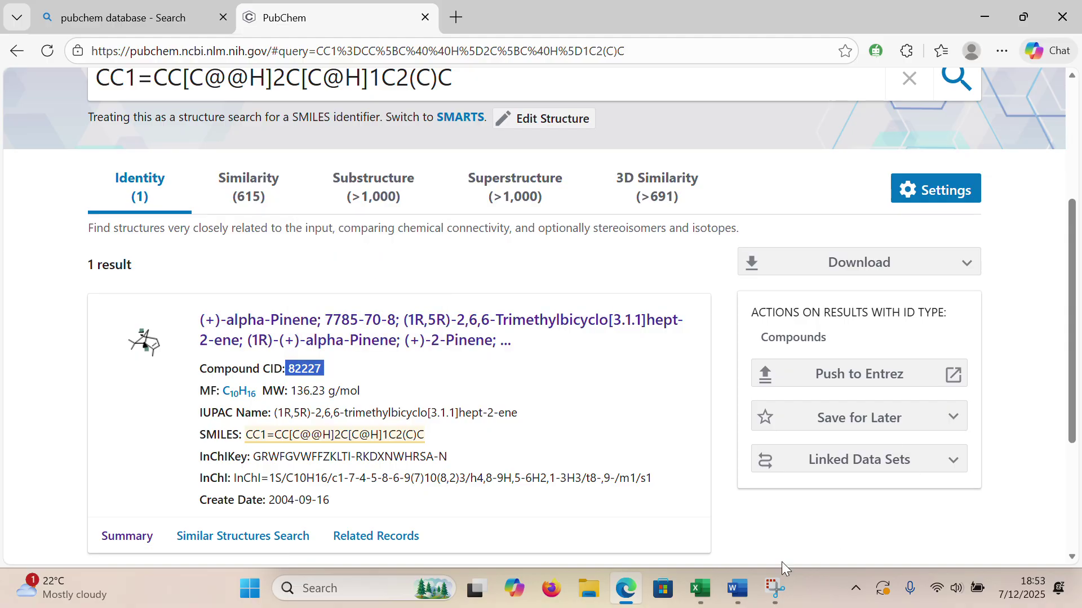
Step: Switch to the Excel workbook and paste the copied CID 82227 into cell C1 without its source formatting
mouse_move(700, 589)
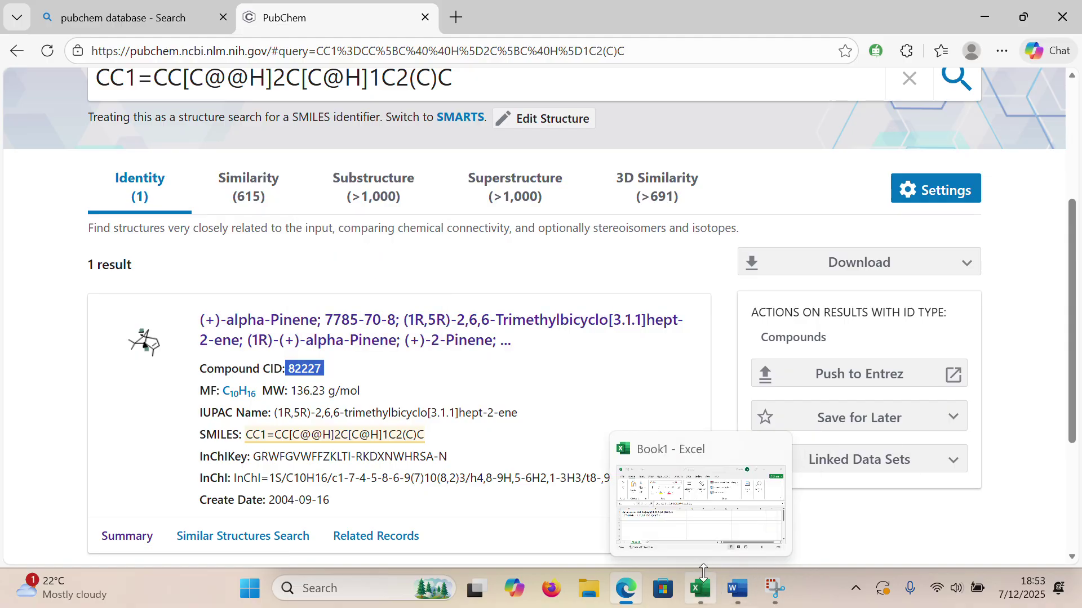
click(712, 534)
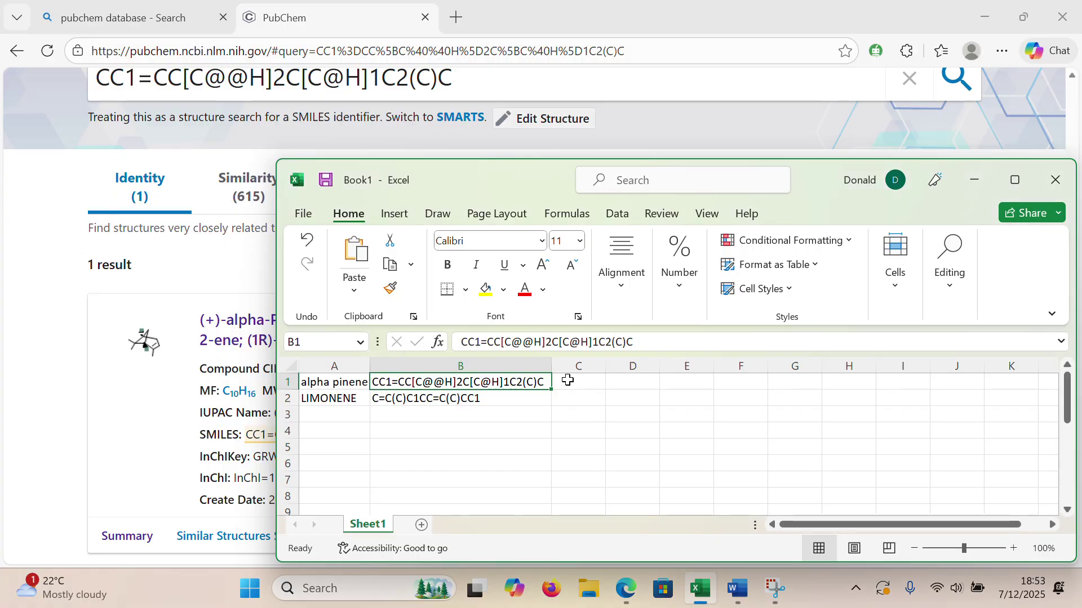
click(568, 381)
right_click(563, 382)
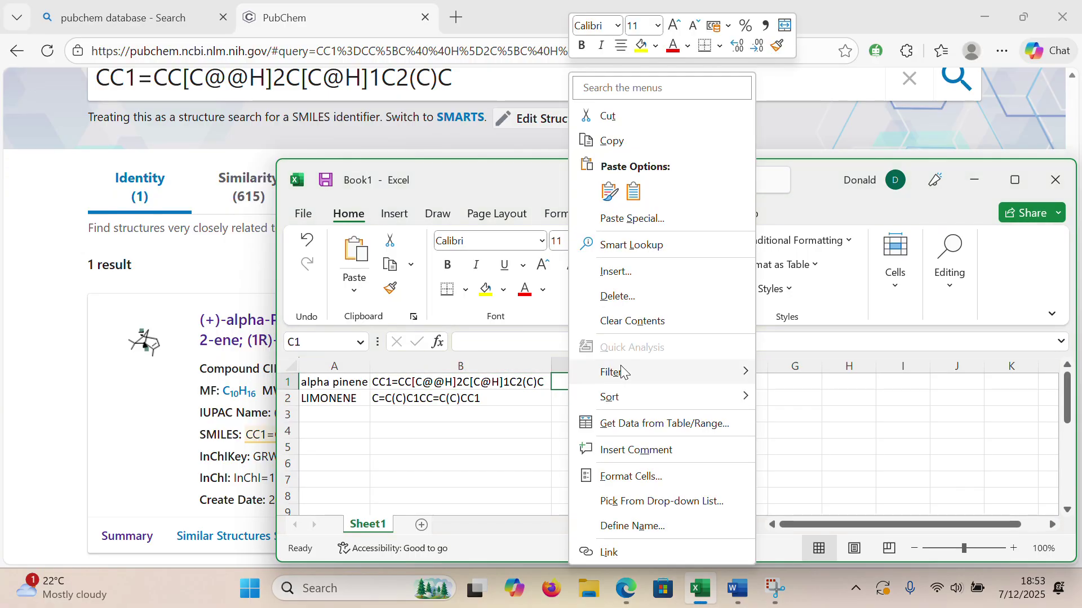
click(609, 192)
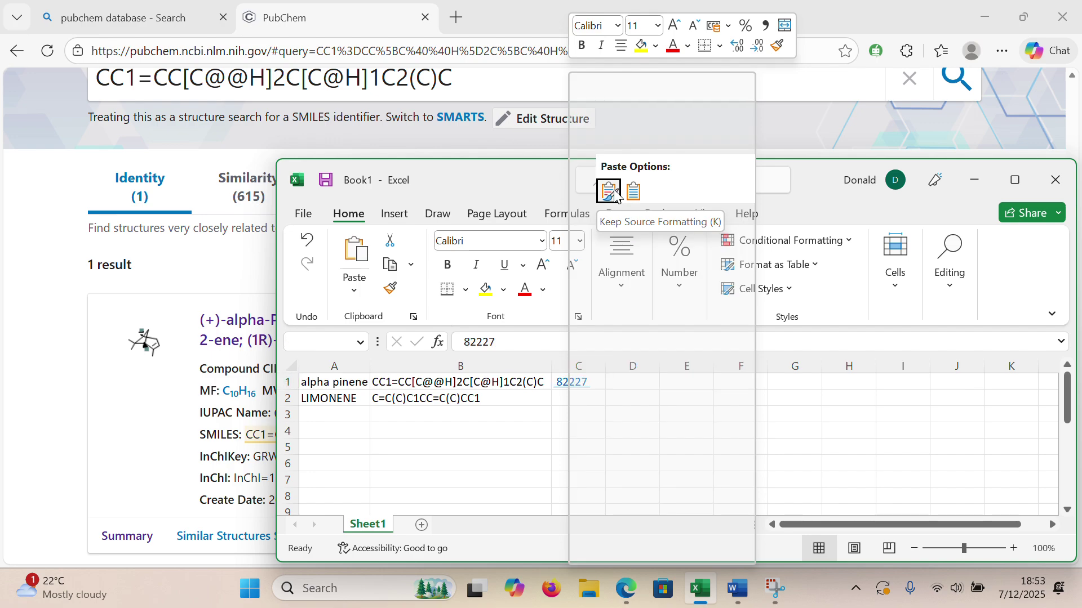
click(633, 190)
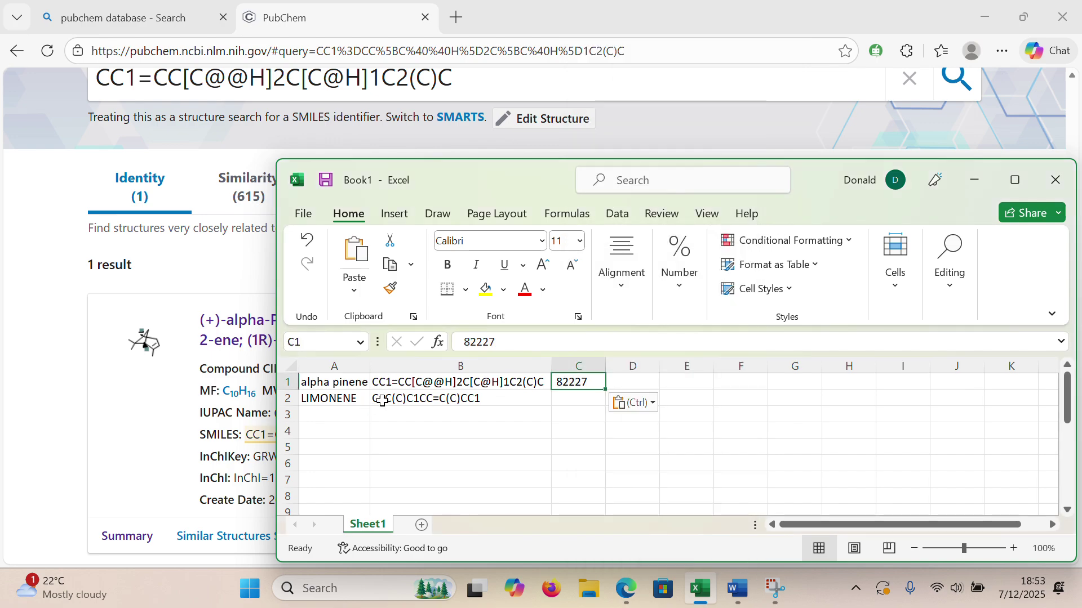
Step: Copy the limonene SMILES C=C(C)C1CC=C(C)CC1 from cell B2, return to the PubChem home page in the browser, and search for it
click(436, 399)
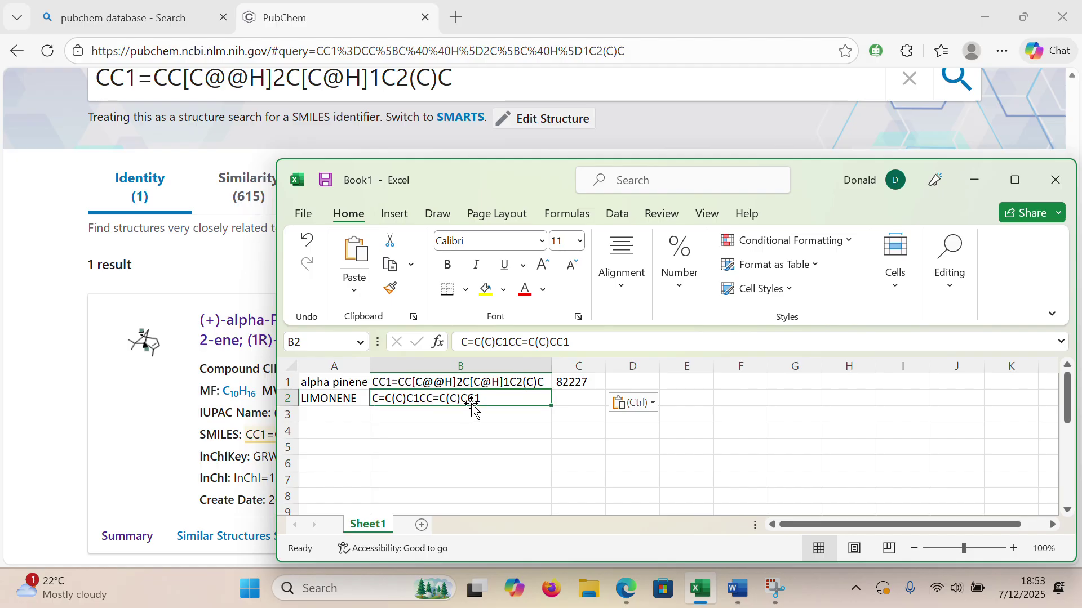
right_click(482, 404)
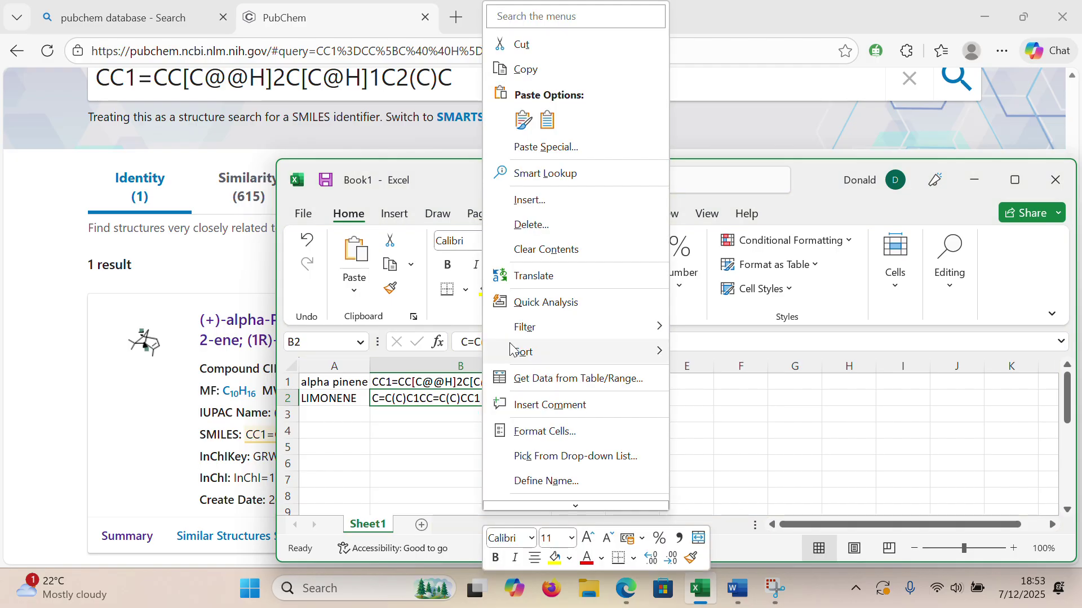
click(525, 70)
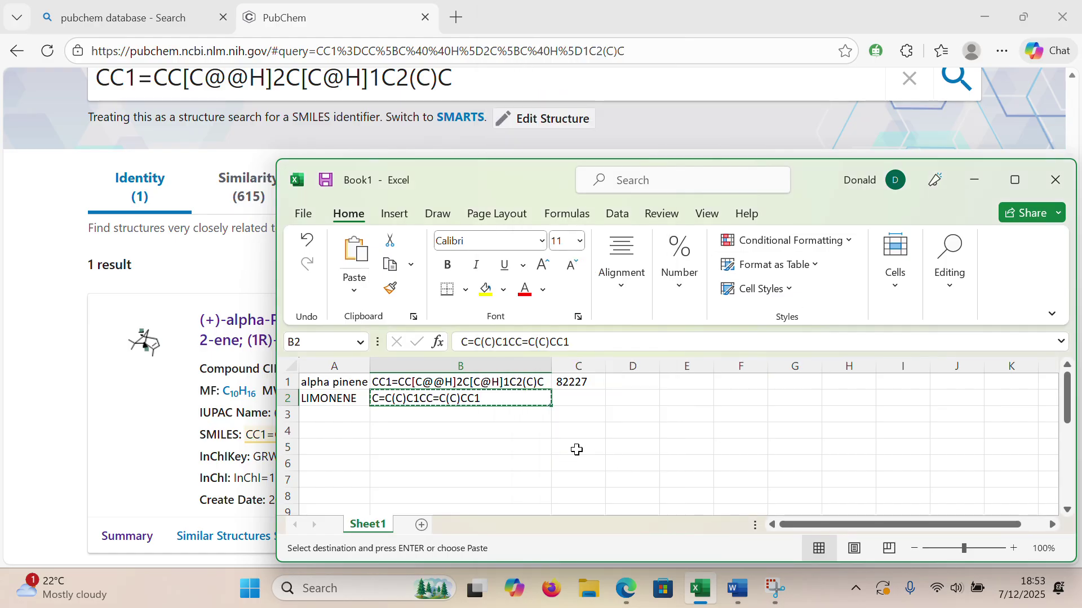
click(206, 245)
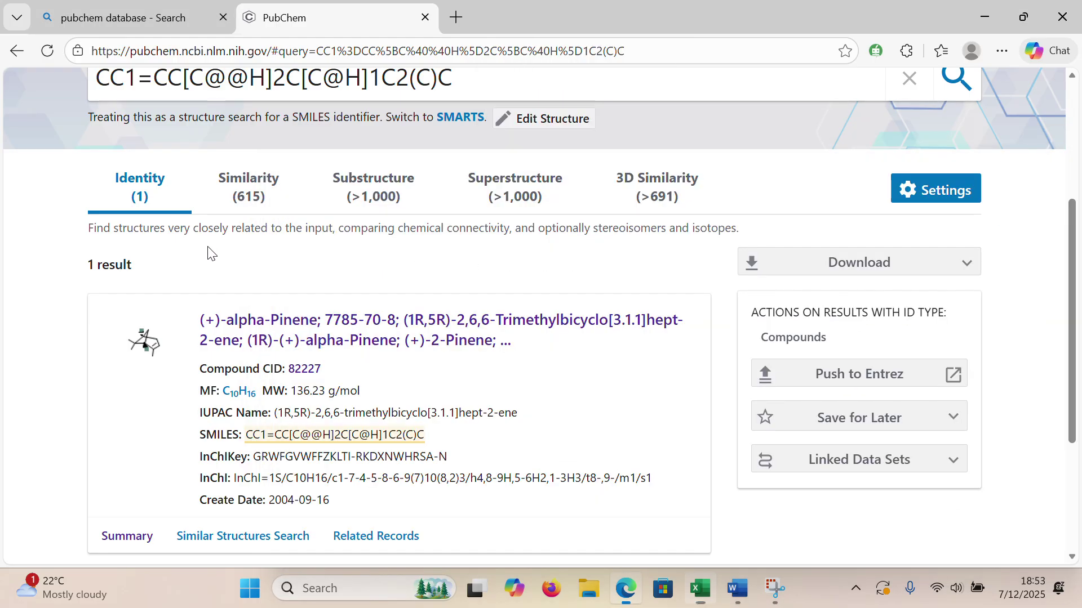
click(23, 54)
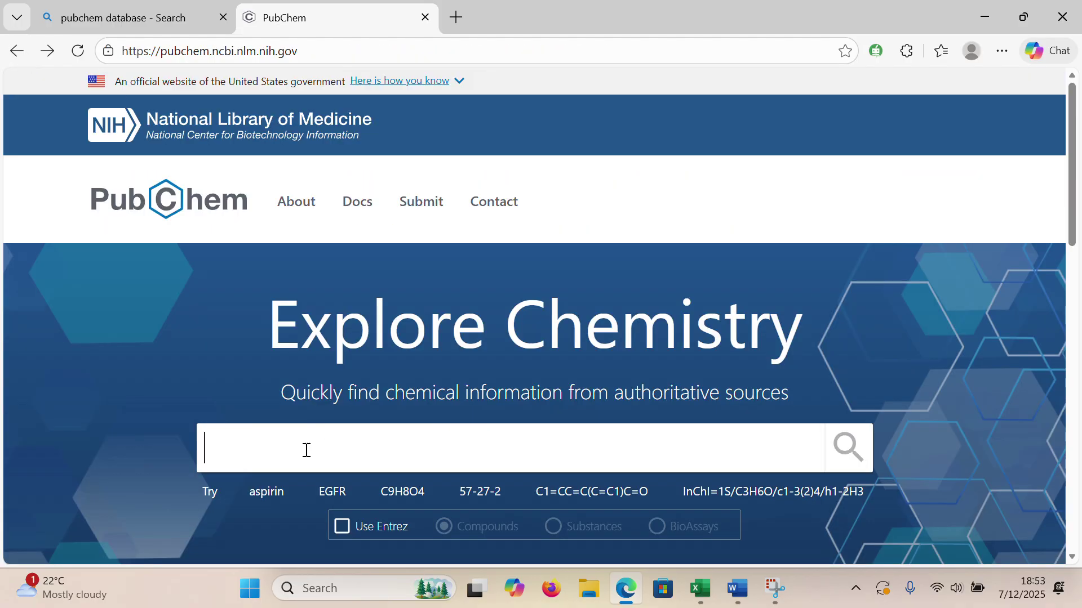
right_click(229, 450)
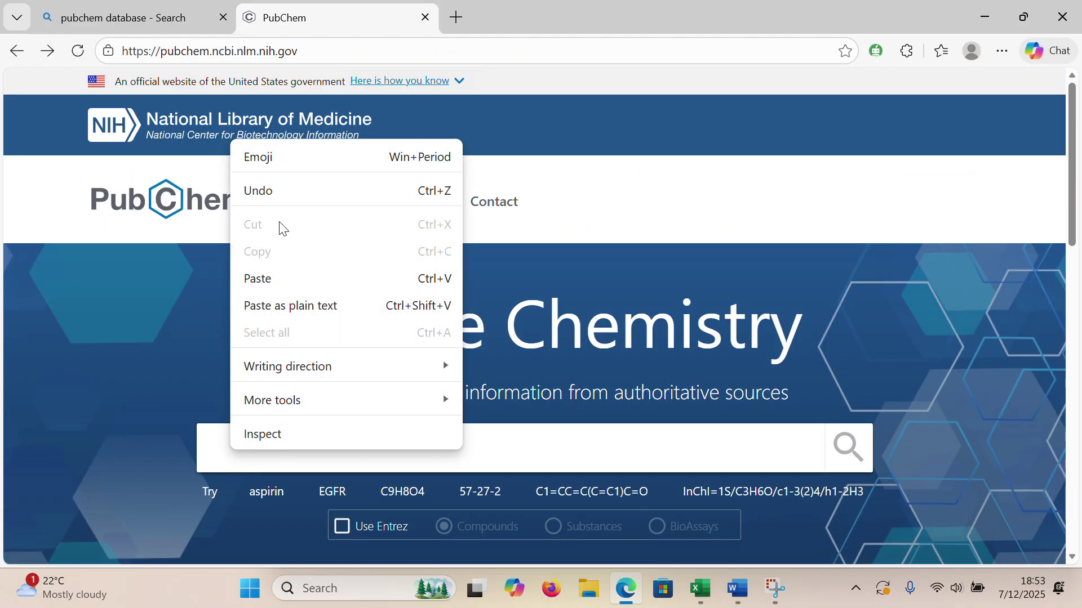
click(259, 278)
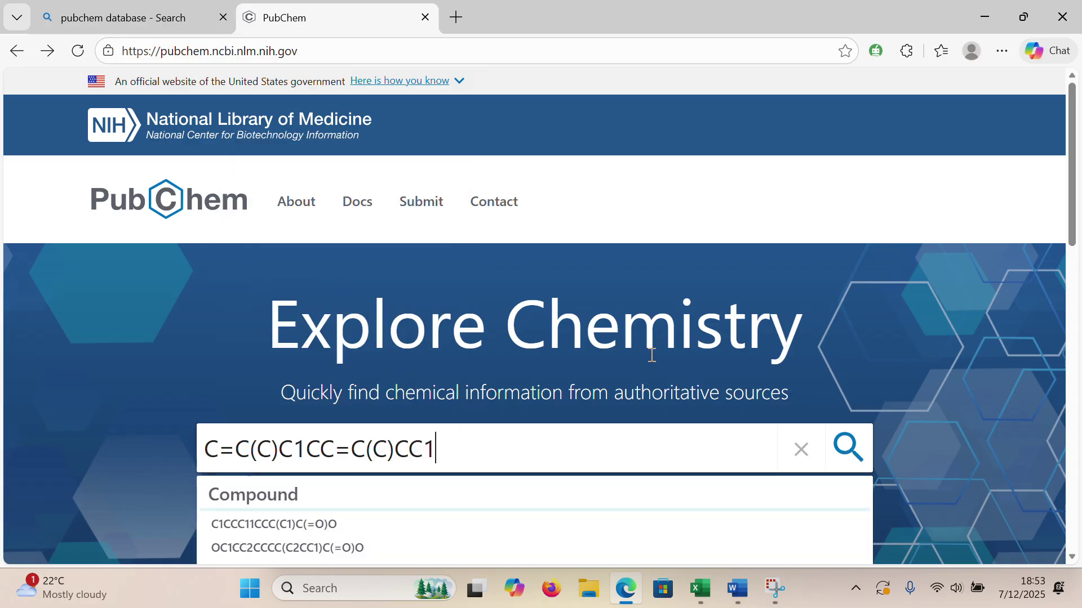
click(849, 448)
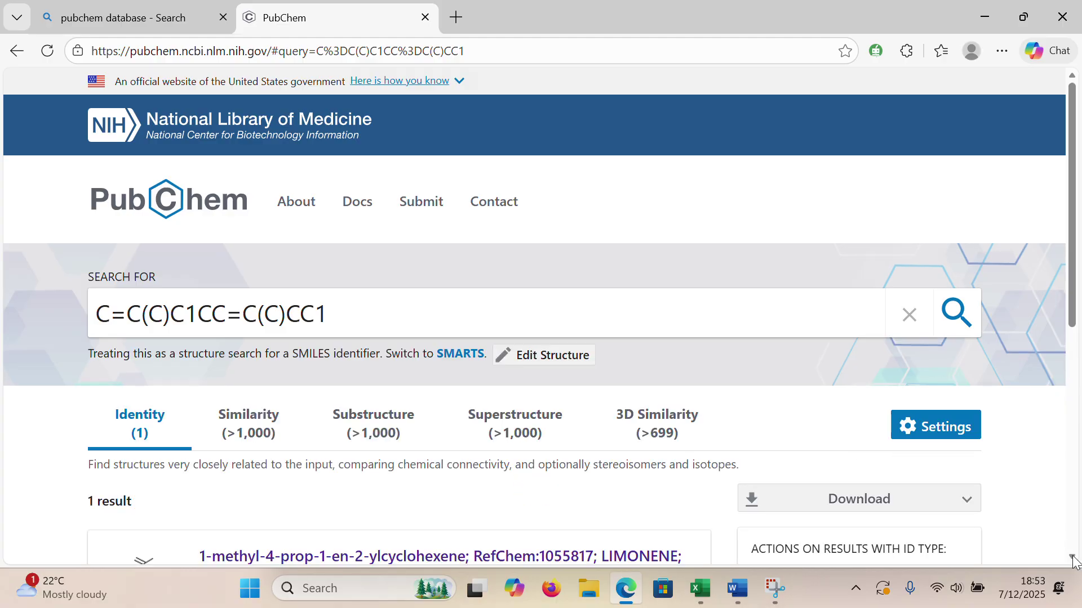
Step: Copy the compound CID 22311 from the limonene identity search result
scroll(1074, 560, down, 6)
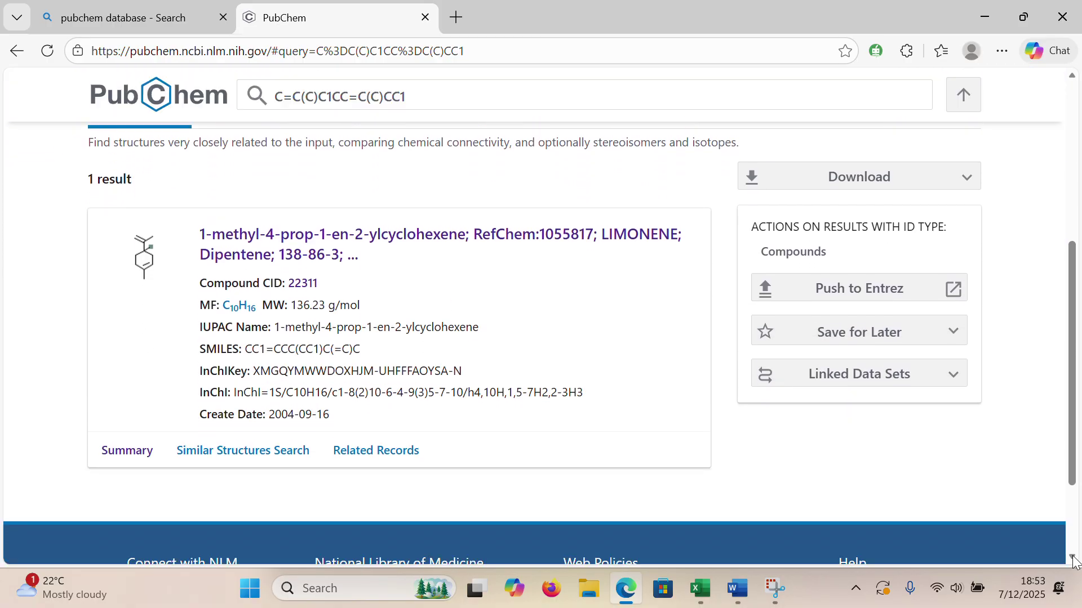
scroll(1074, 560, down, 2)
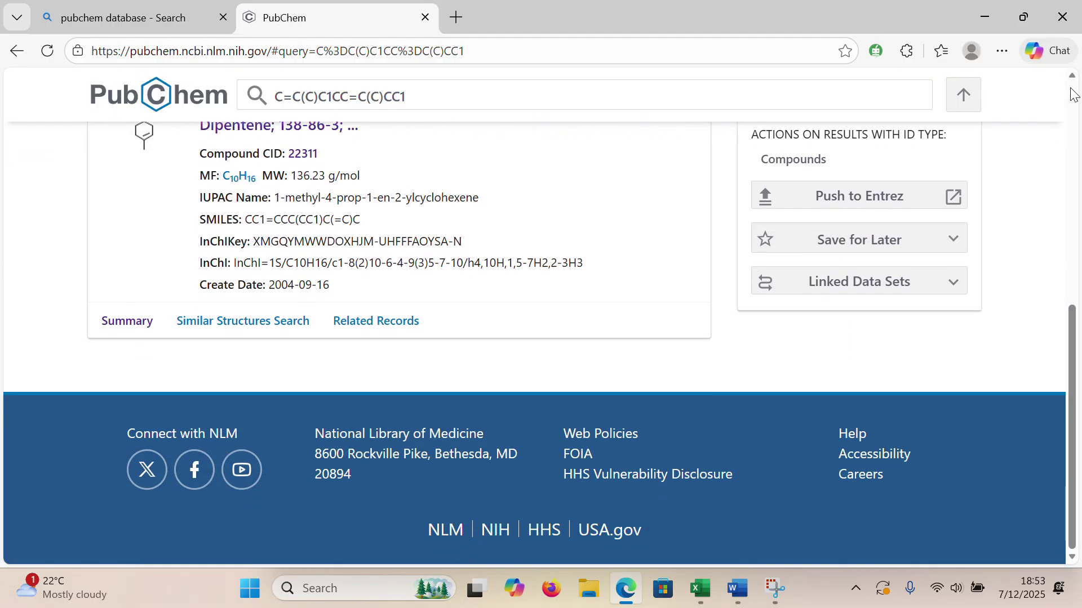
click(1073, 95)
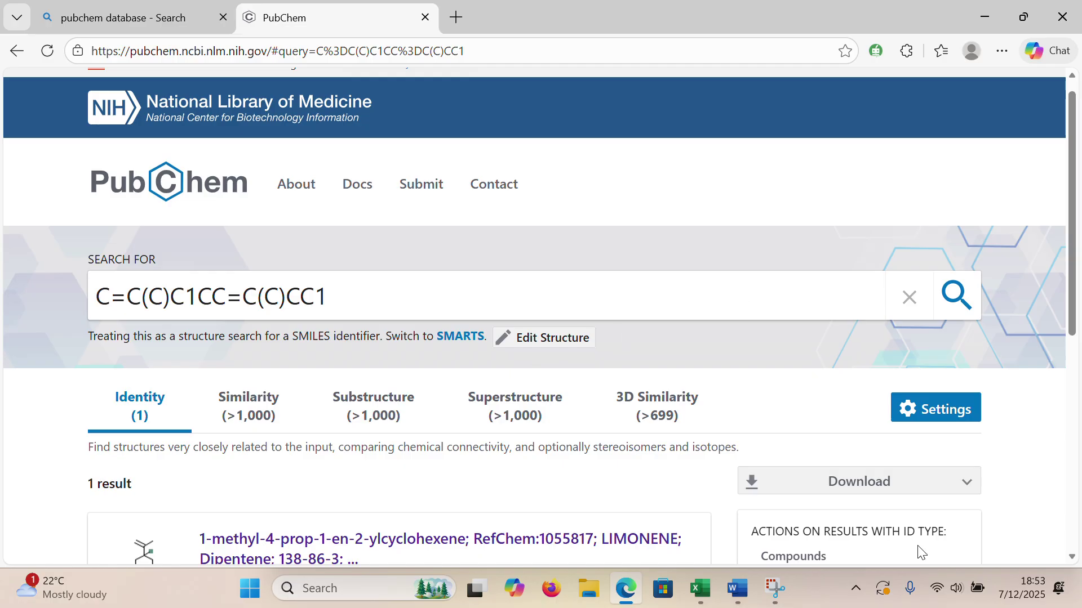
click(1073, 558)
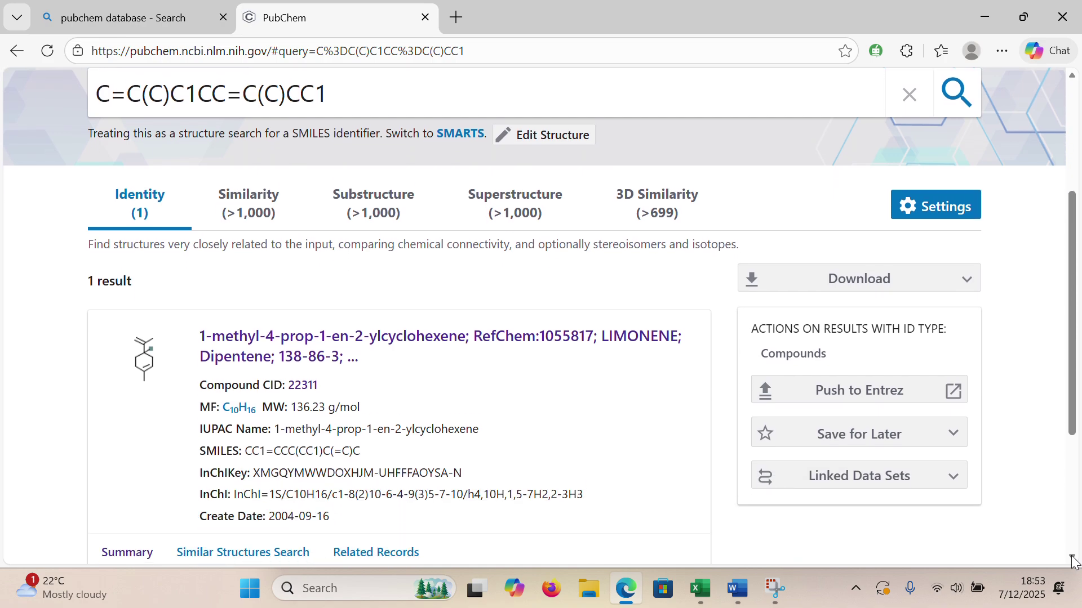
drag(318, 385, 289, 384)
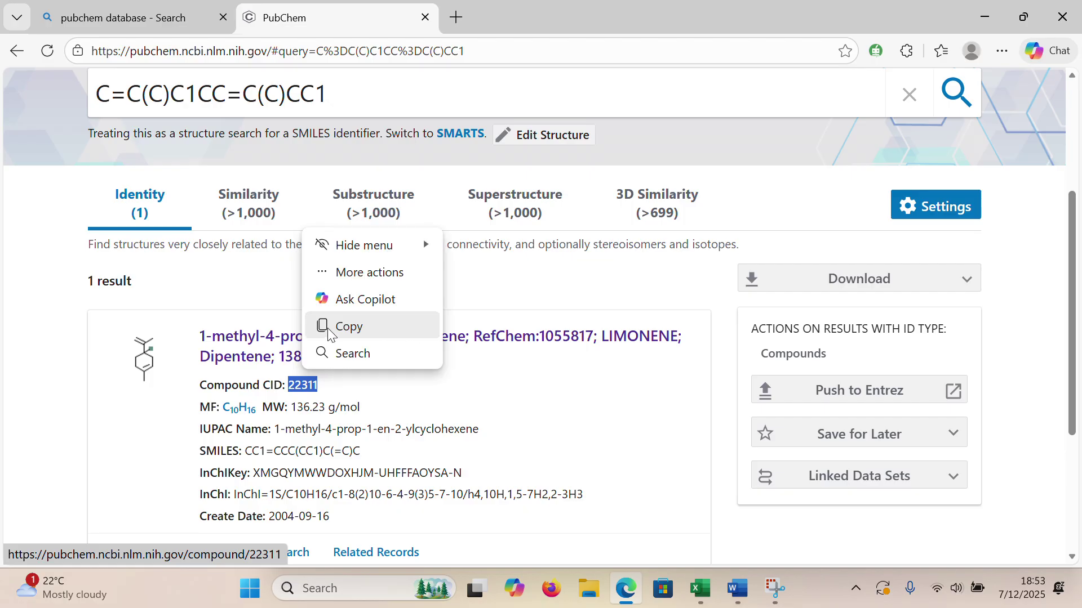
click(330, 327)
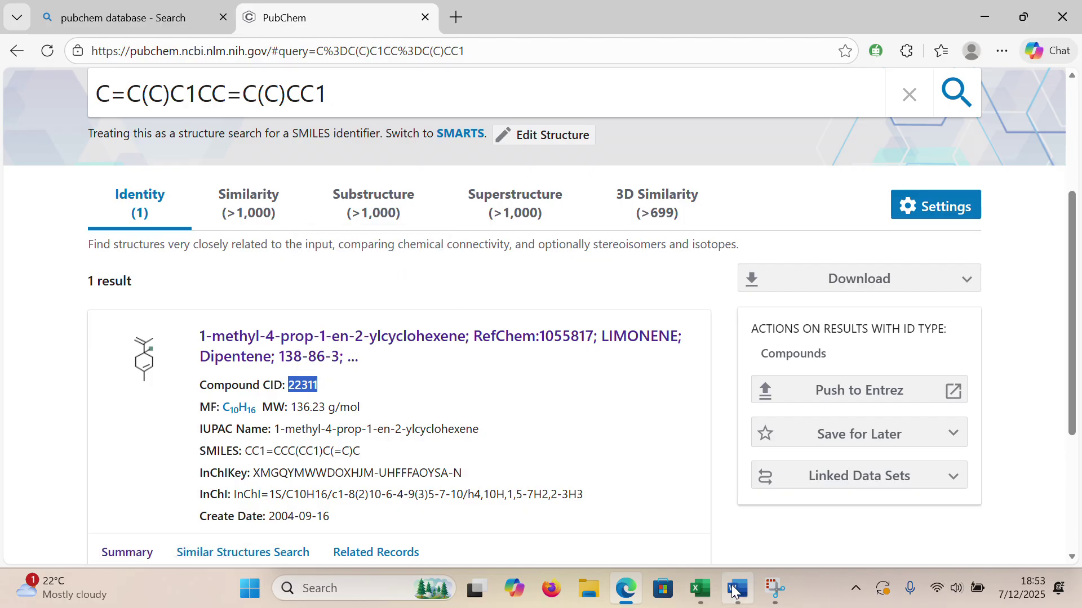
Step: Switch to the Excel workbook and paste the copied CID 22311 into cell C2 without its source formatting
mouse_move(728, 591)
mouse_move(706, 574)
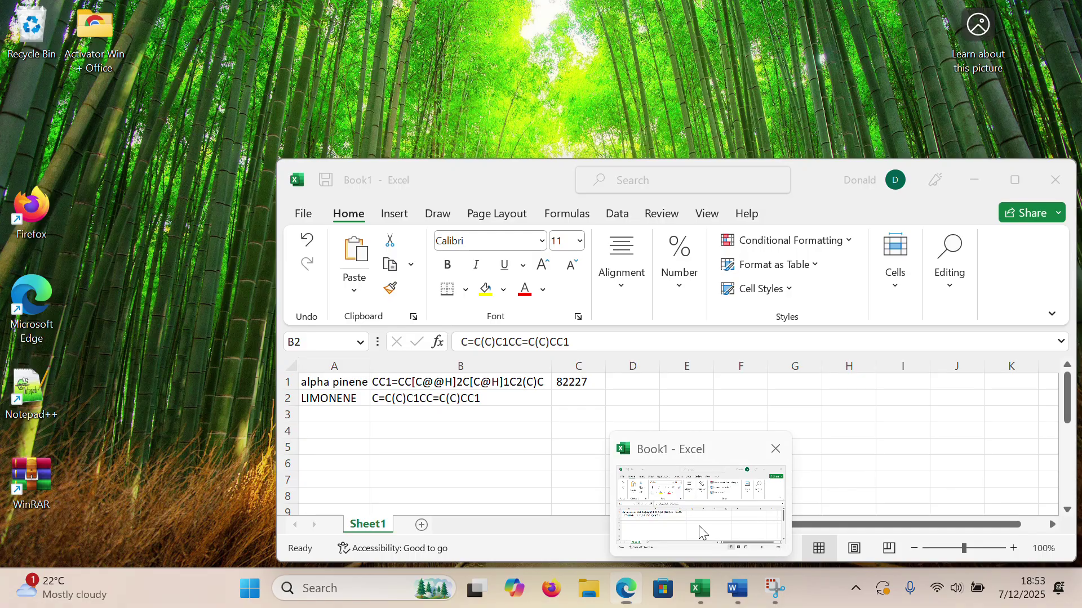
click(640, 493)
click(561, 395)
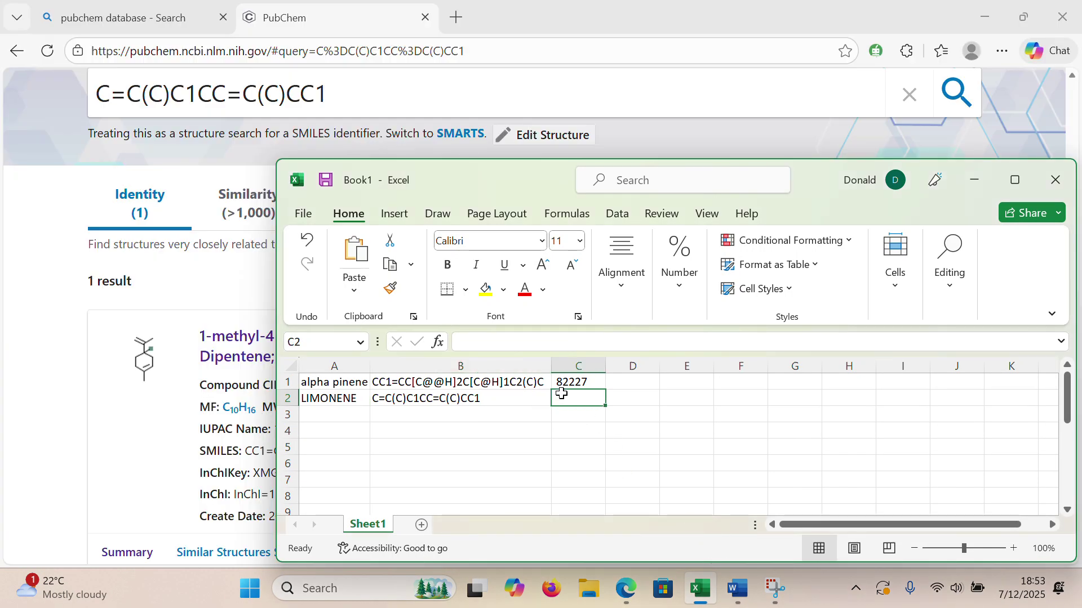
right_click(561, 395)
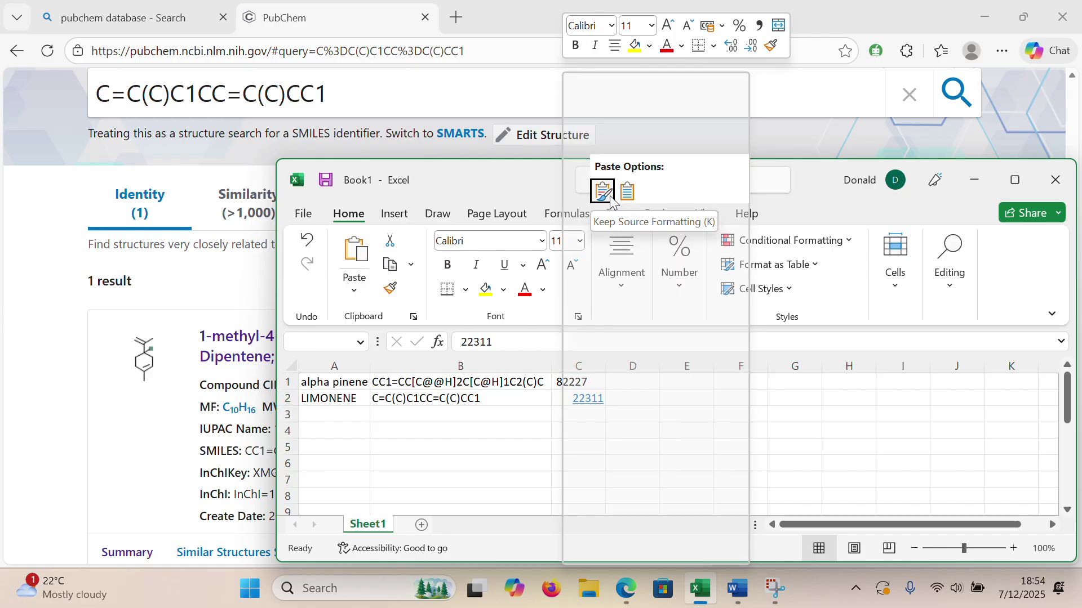
click(627, 194)
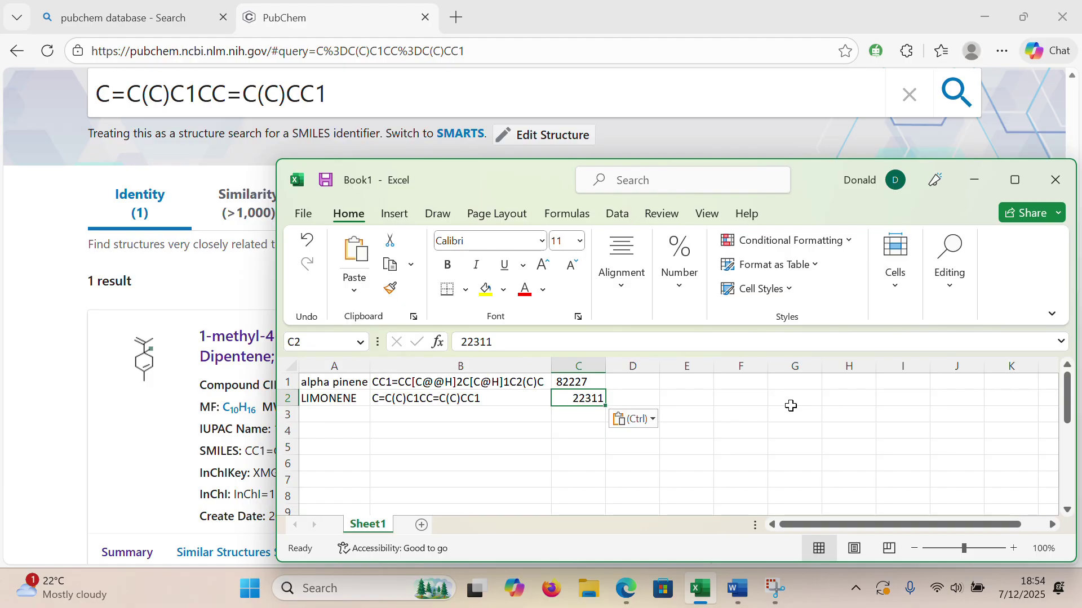
Step: Copy the whole of column C, which holds the compound CIDs for alpha pinene and limonene
click(580, 356)
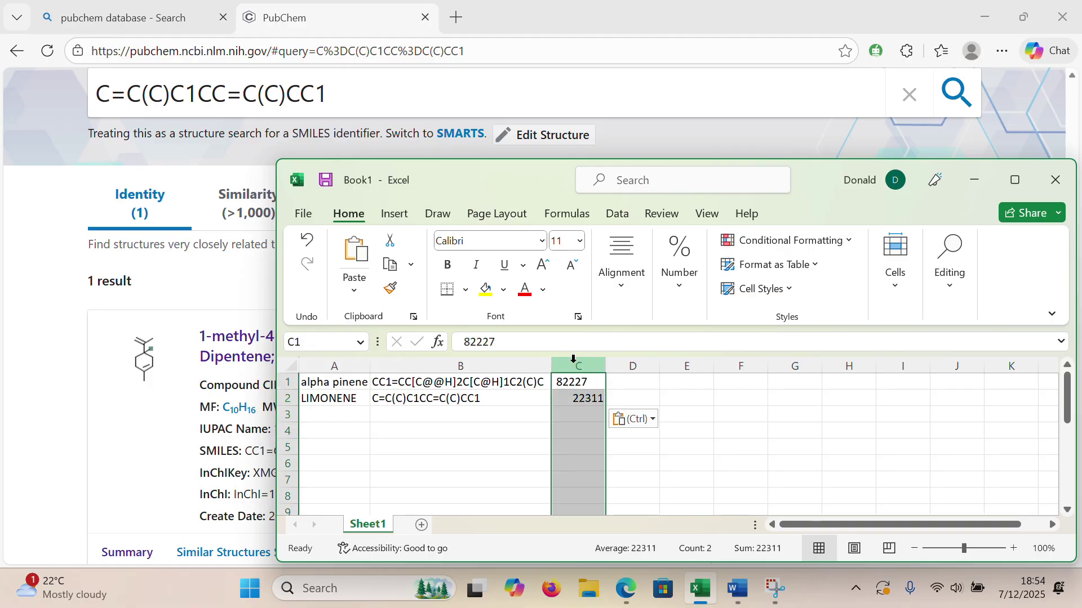
right_click(575, 362)
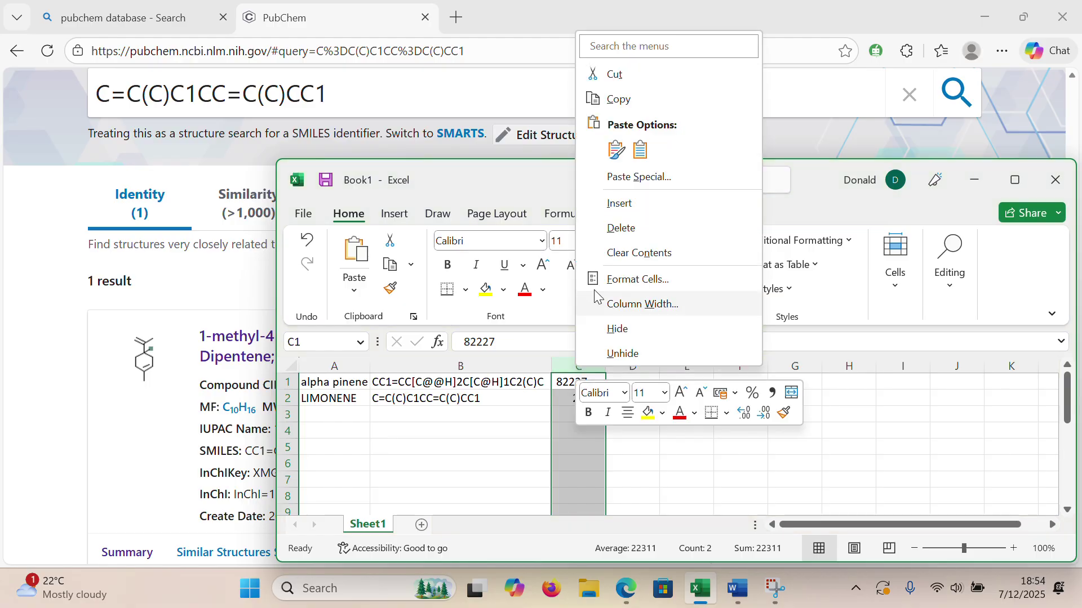
click(619, 106)
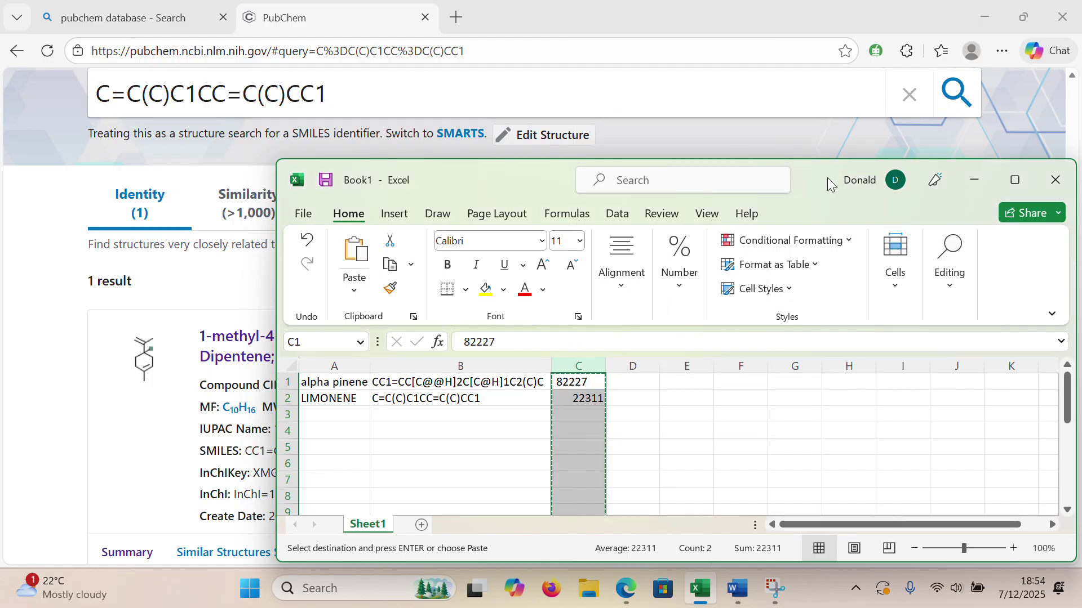
Step: Return to the PubChem home page in the browser and search the copied CIDs 82227 and 22311 as an identifier list for Compounds
click(658, 138)
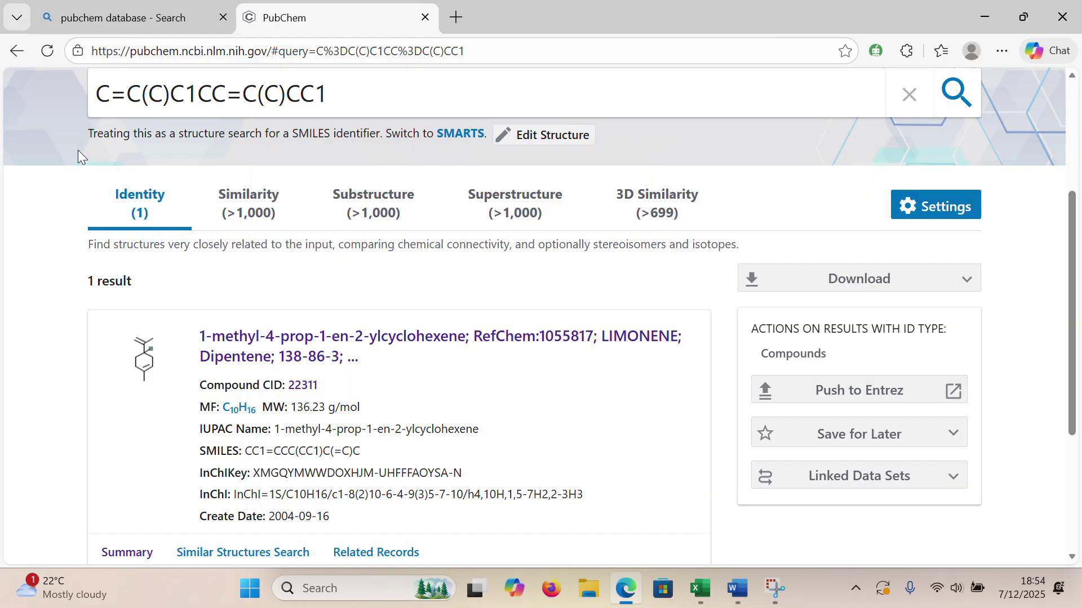
click(17, 51)
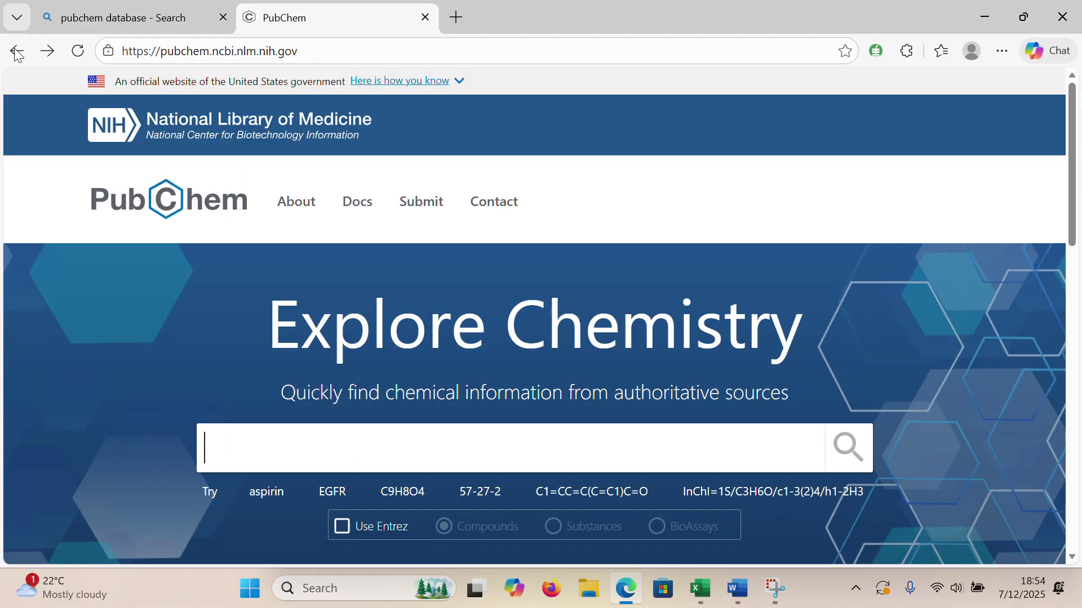
right_click(210, 450)
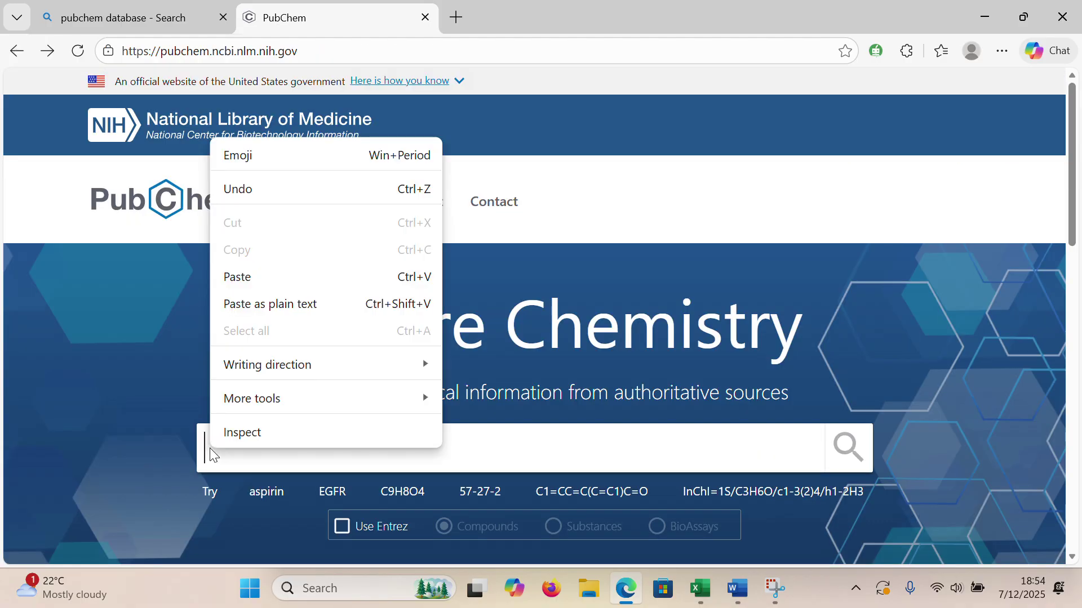
click(244, 277)
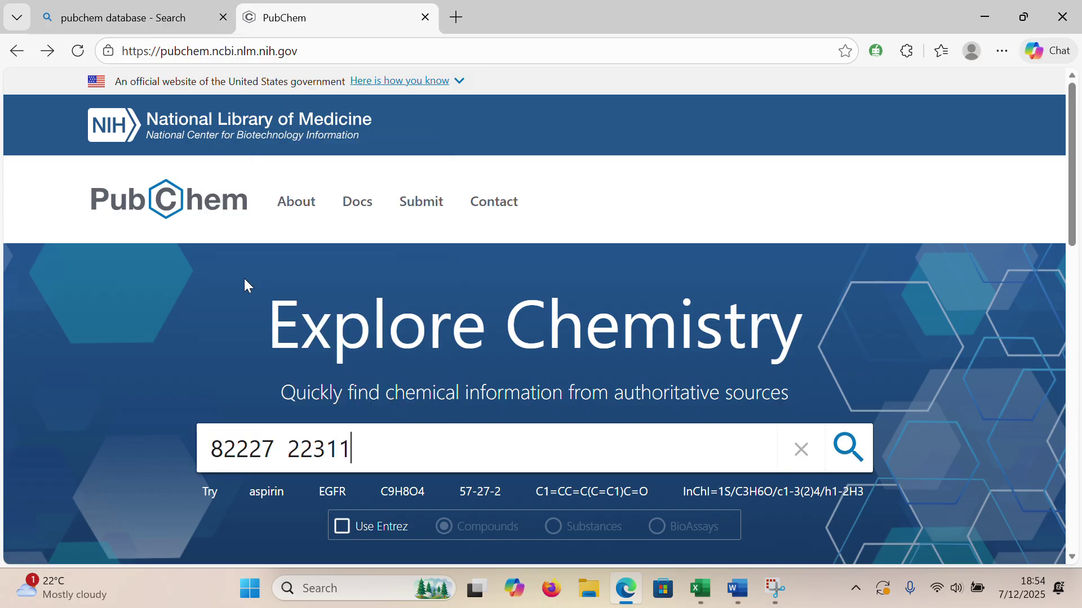
click(839, 461)
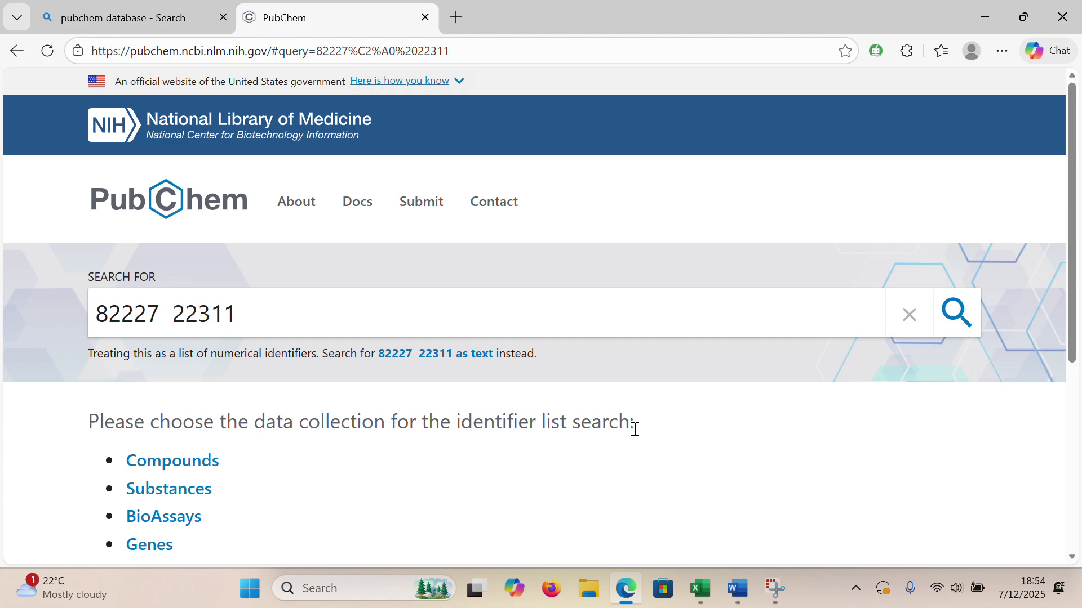
click(179, 460)
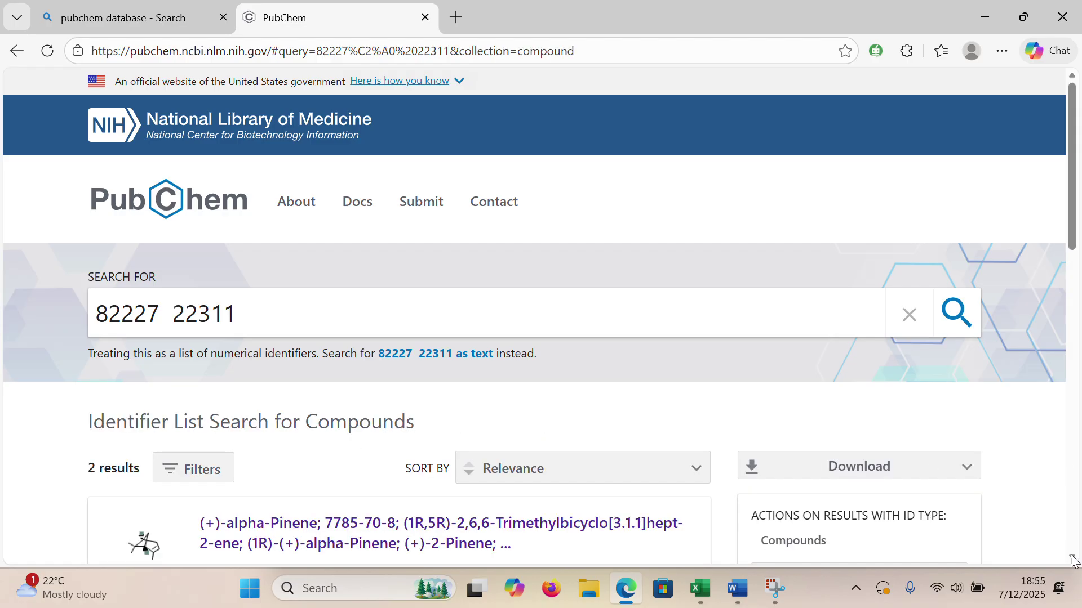
Step: Examine the (+)-alpha-Pinene and limonene entries in the identifier list search results
scroll(1073, 560, down, 4)
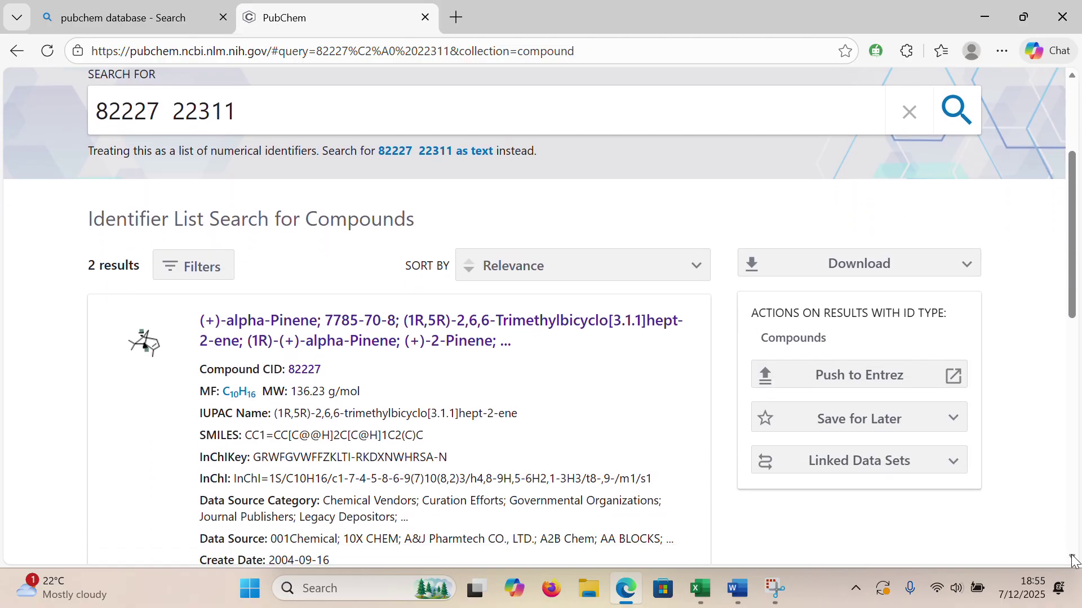
scroll(1073, 561, down, 2)
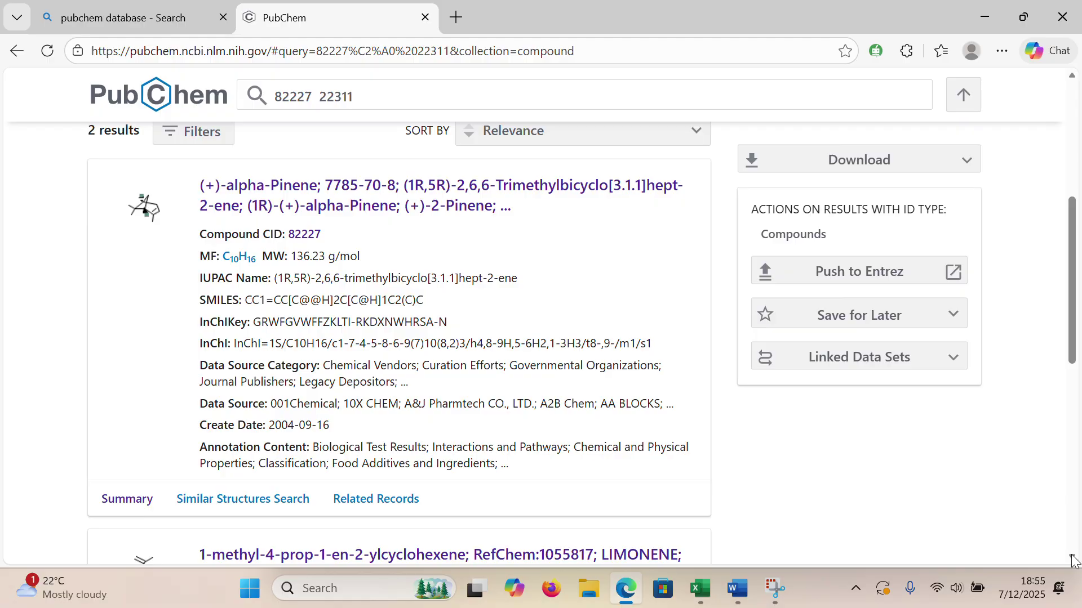
scroll(1073, 560, down, 4)
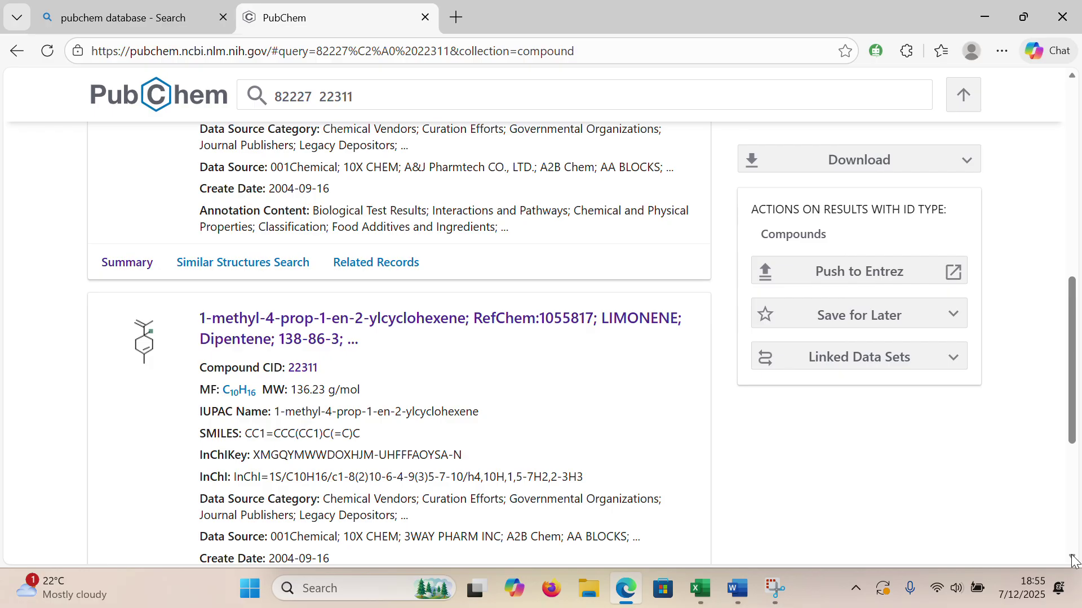
scroll(1073, 561, down, 2)
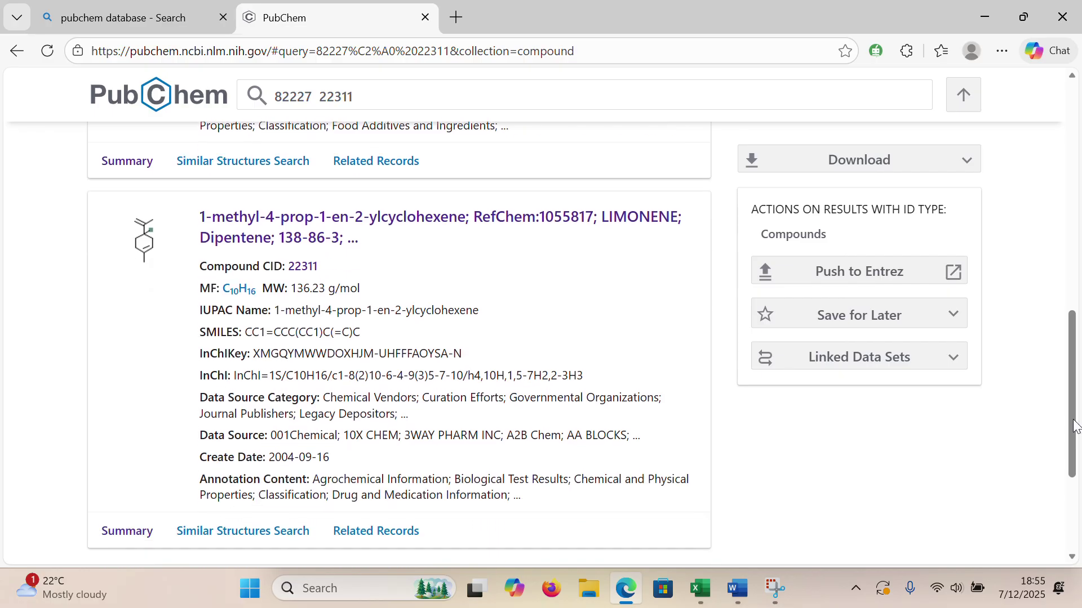
click(1076, 106)
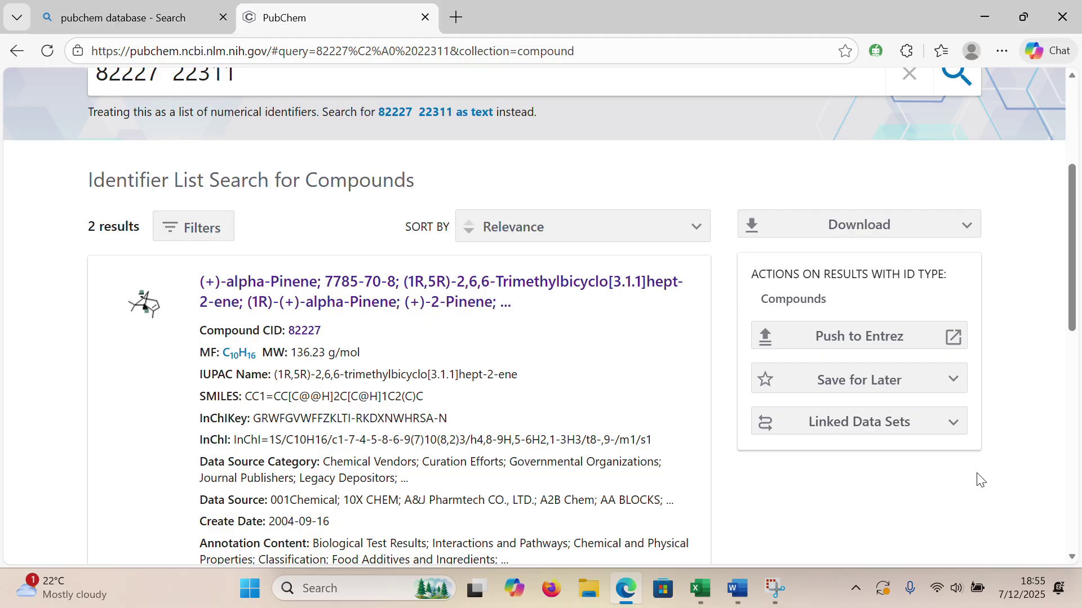
click(1071, 556)
click(1072, 556)
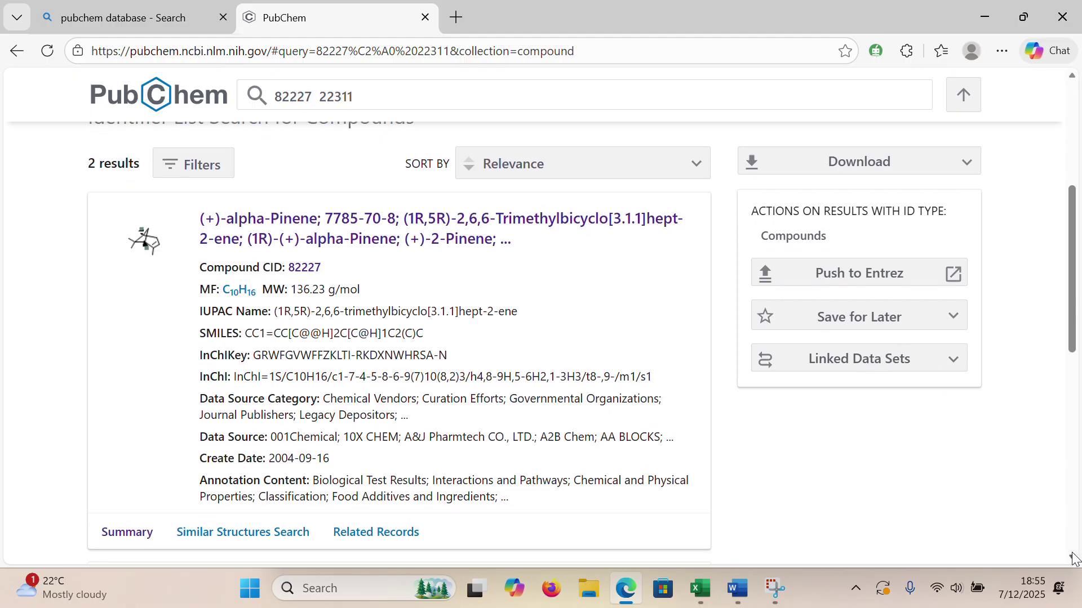
click(1072, 556)
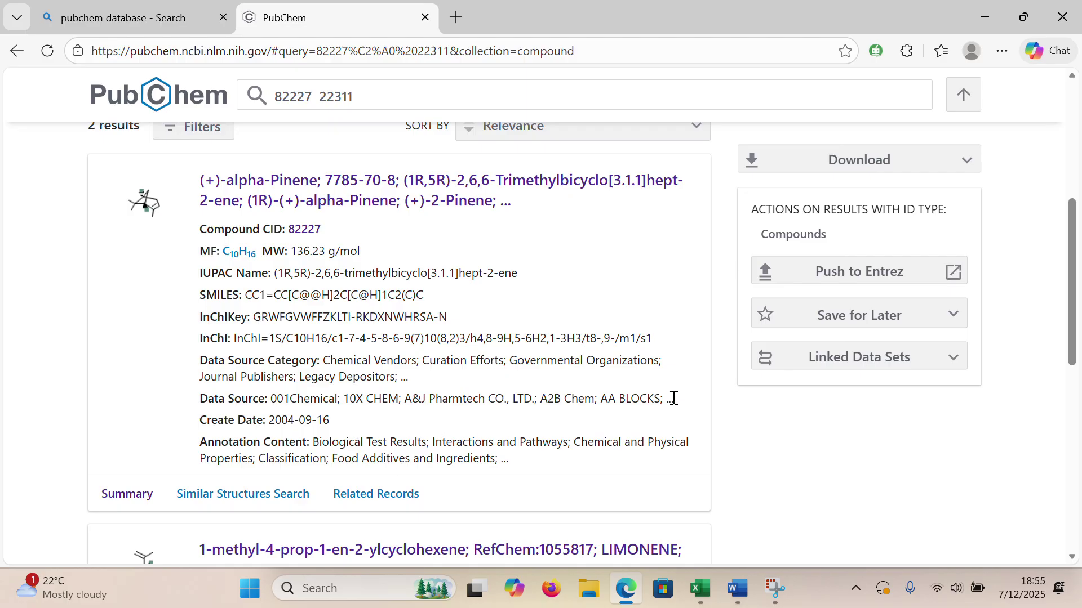
click(1072, 77)
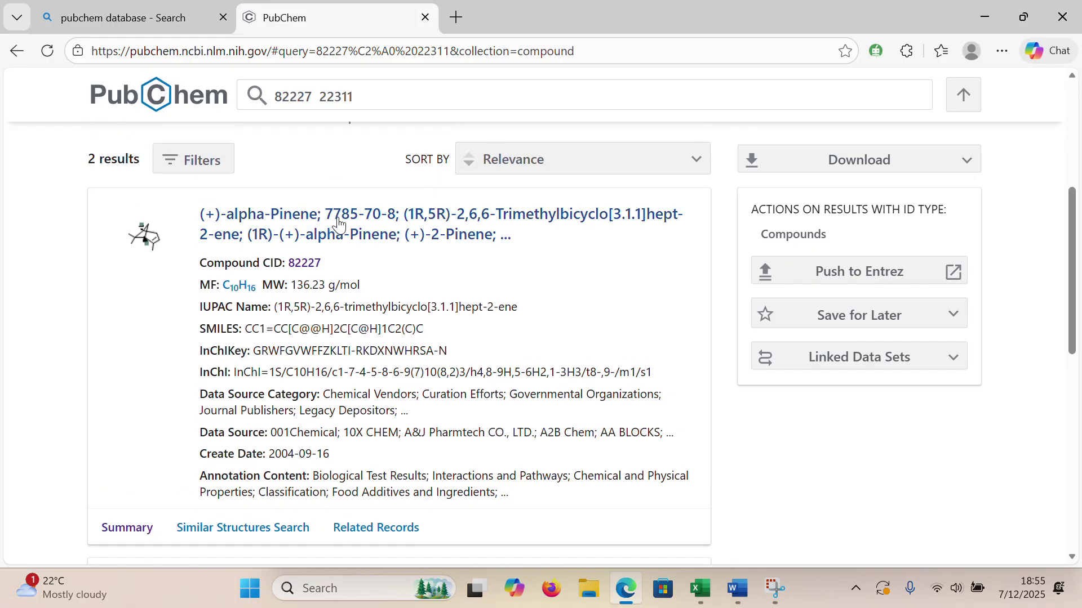
click(1073, 77)
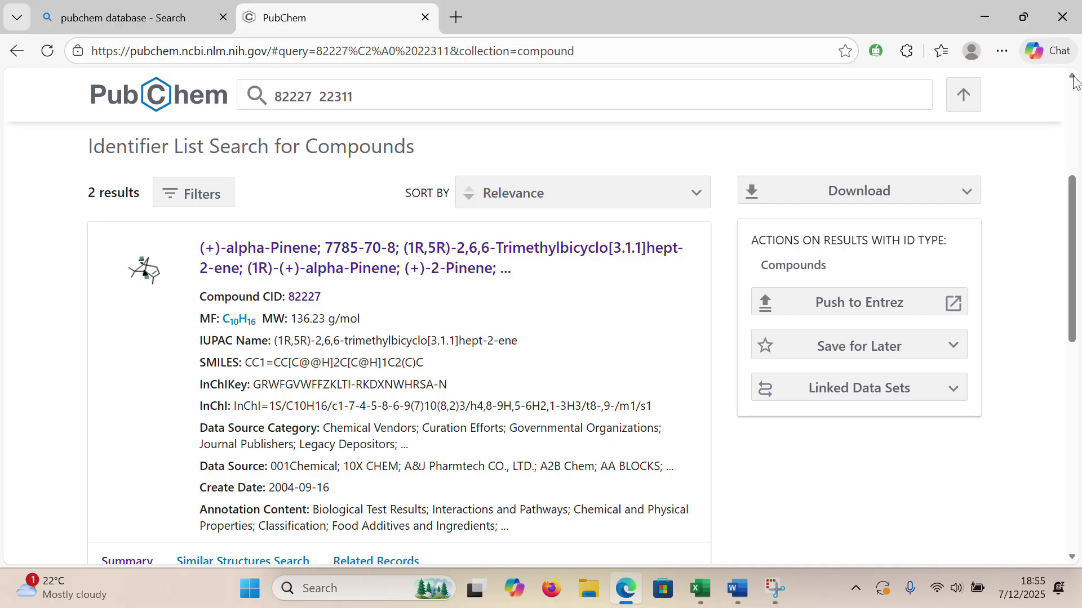
Step: Download the chemical structure records of both compounds as an uncompressed SDF file with 3D coordinates and 1 conformer
click(758, 189)
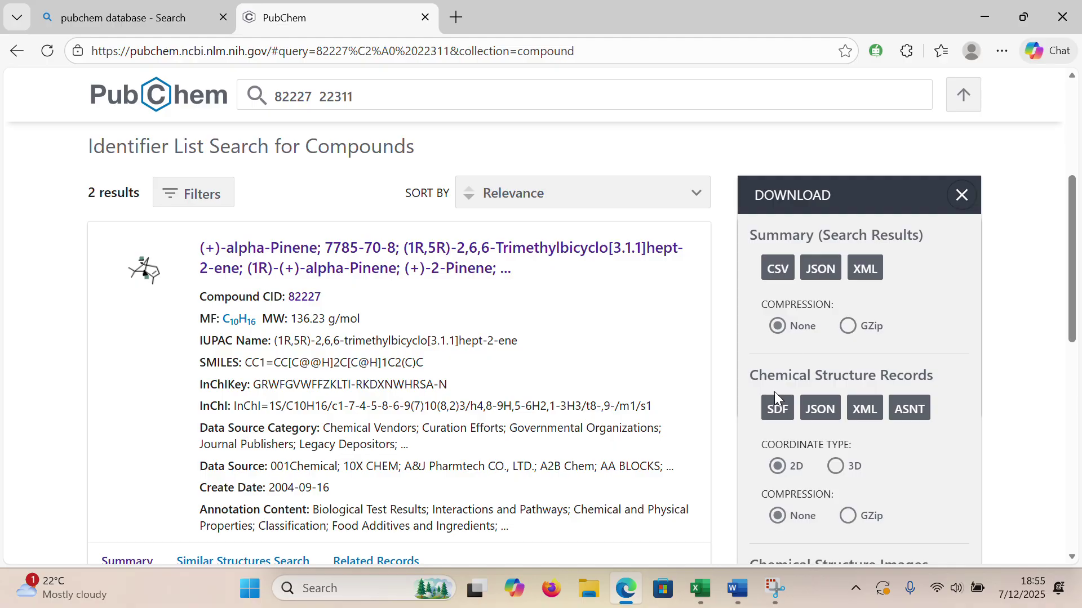
click(836, 468)
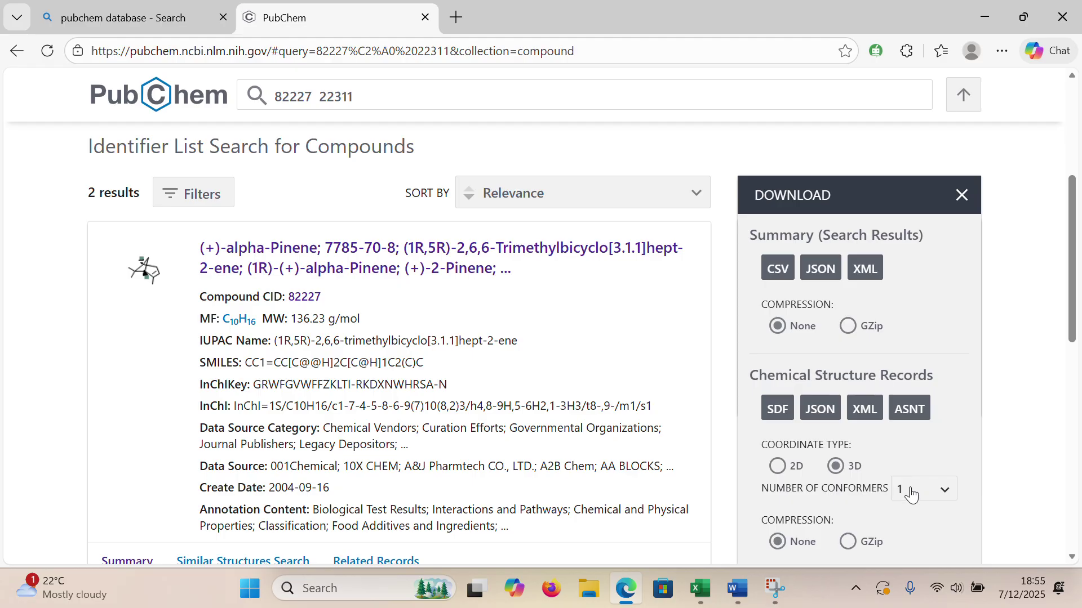
click(783, 417)
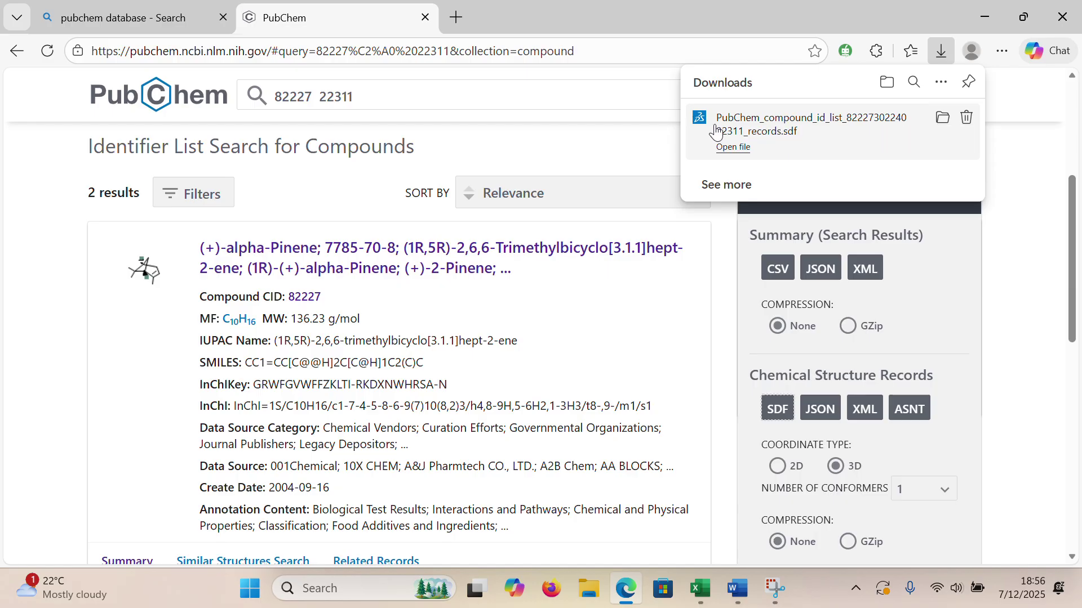
click(1021, 199)
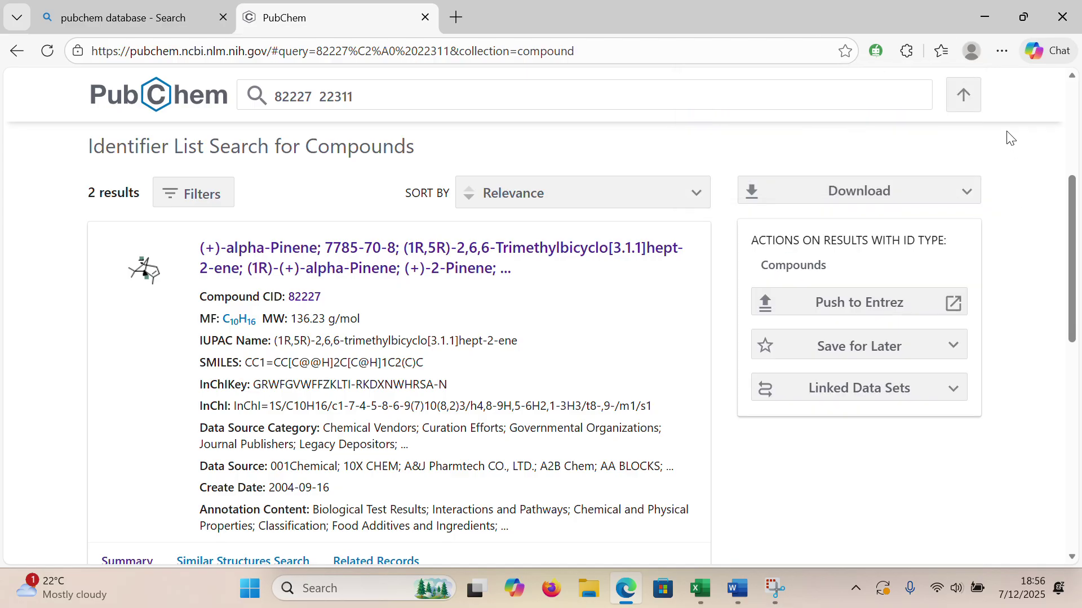
Step: Close the browser and minimize the Excel workbook and the Word document to reach the desktop
click(1064, 18)
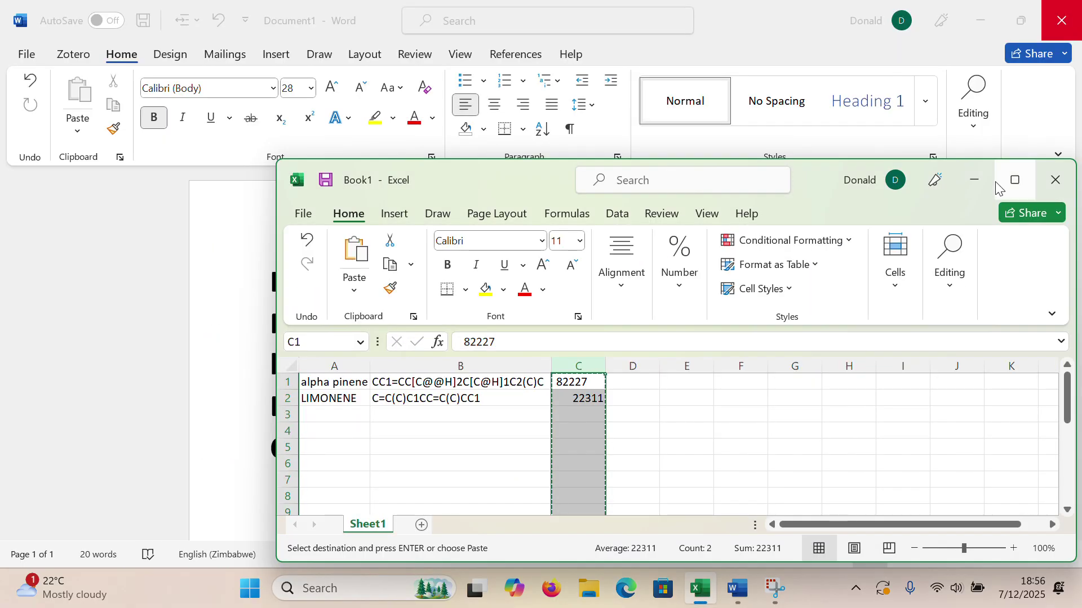
click(987, 181)
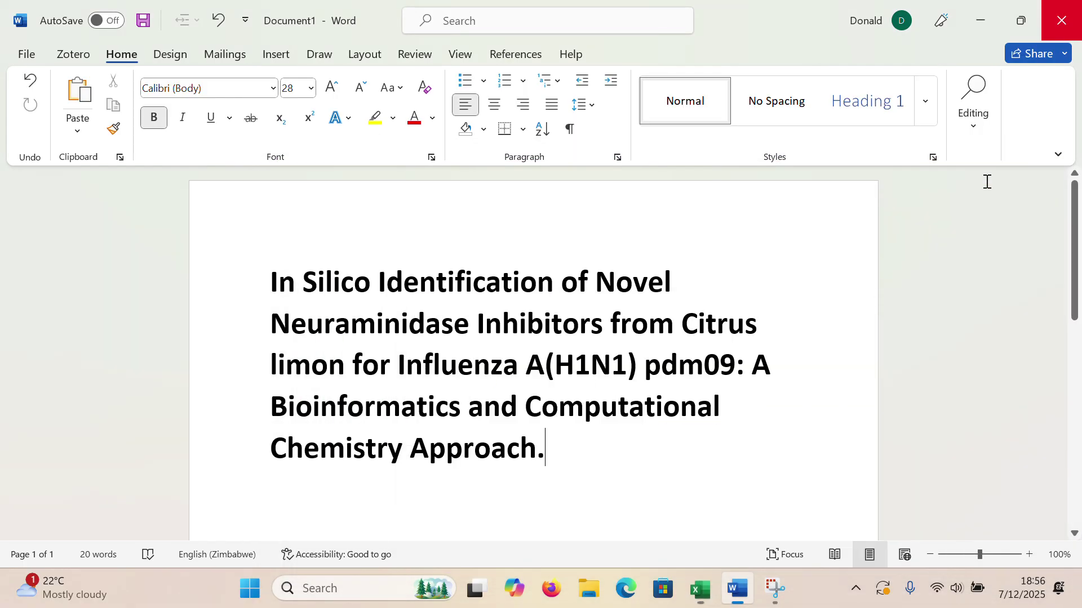
click(996, 17)
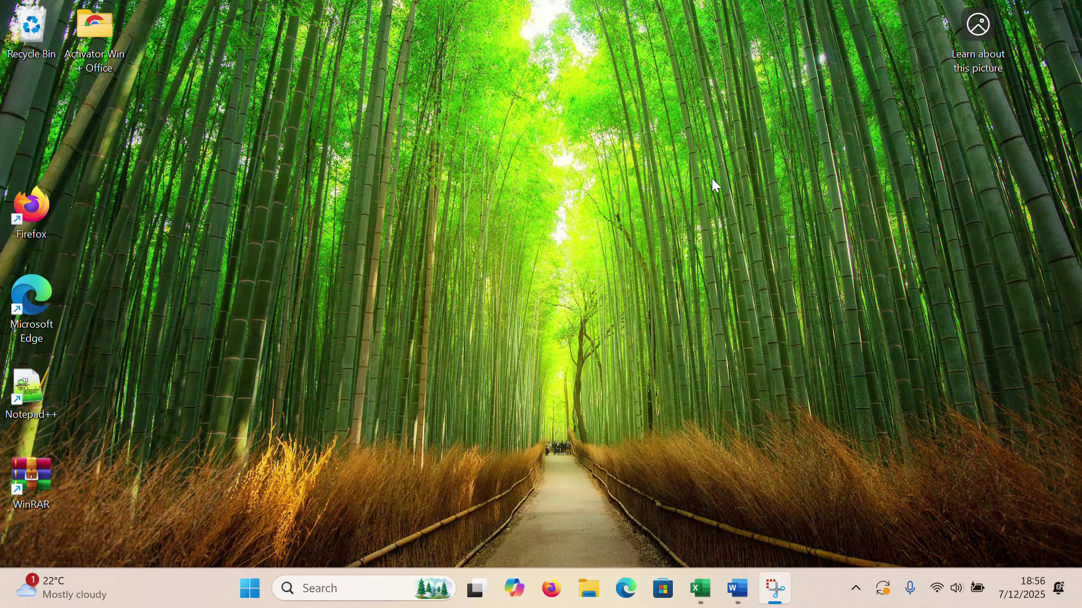
Step: Find the OpenBabel 2.4.1 folder among all installed apps and launch Open Babel GUI from it
click(250, 588)
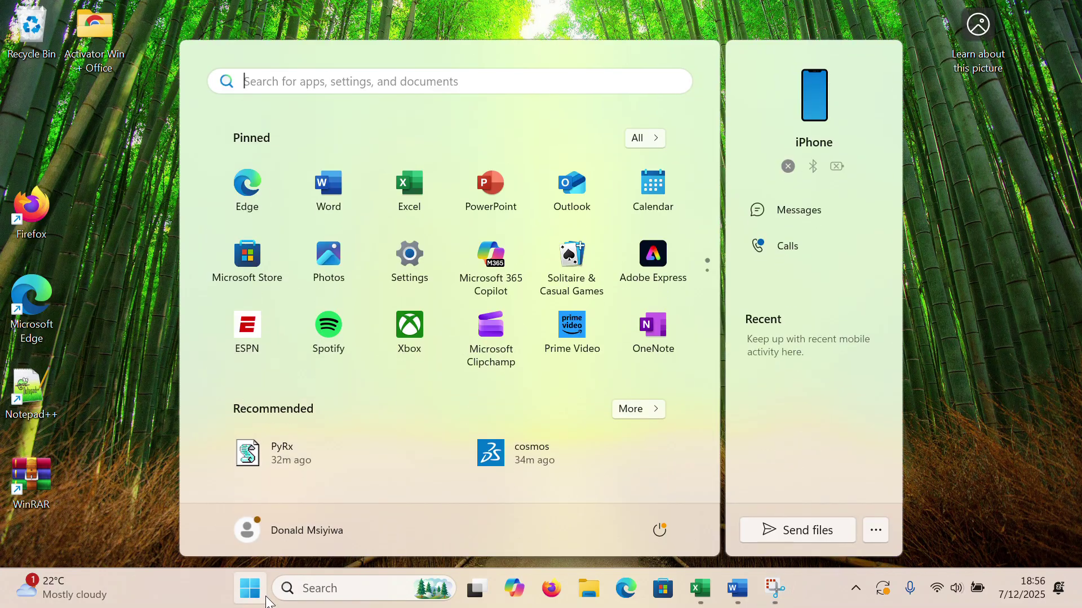
click(645, 140)
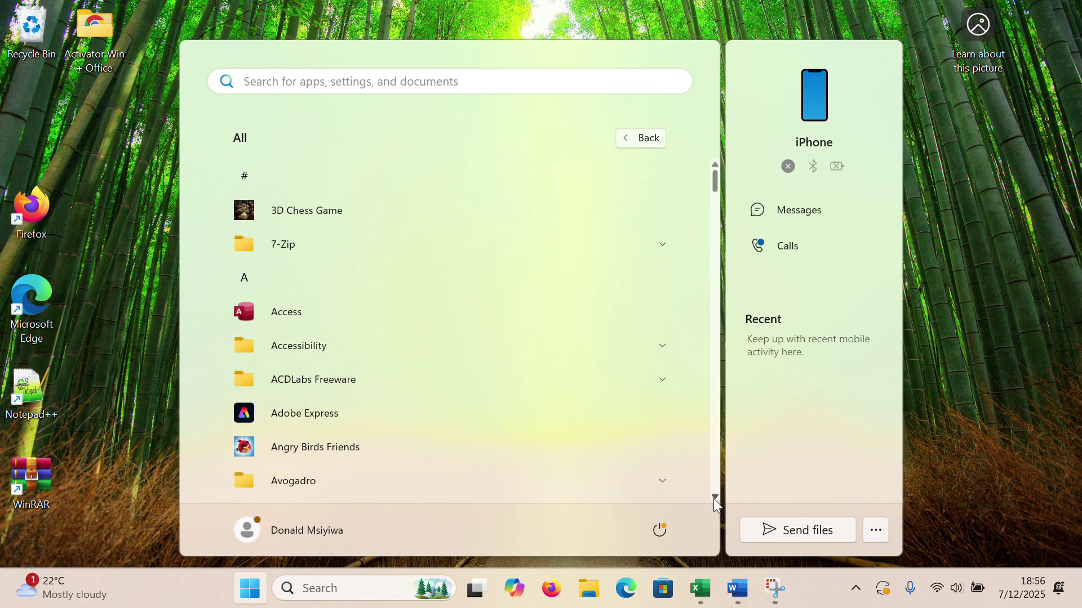
scroll(715, 493, down, 20)
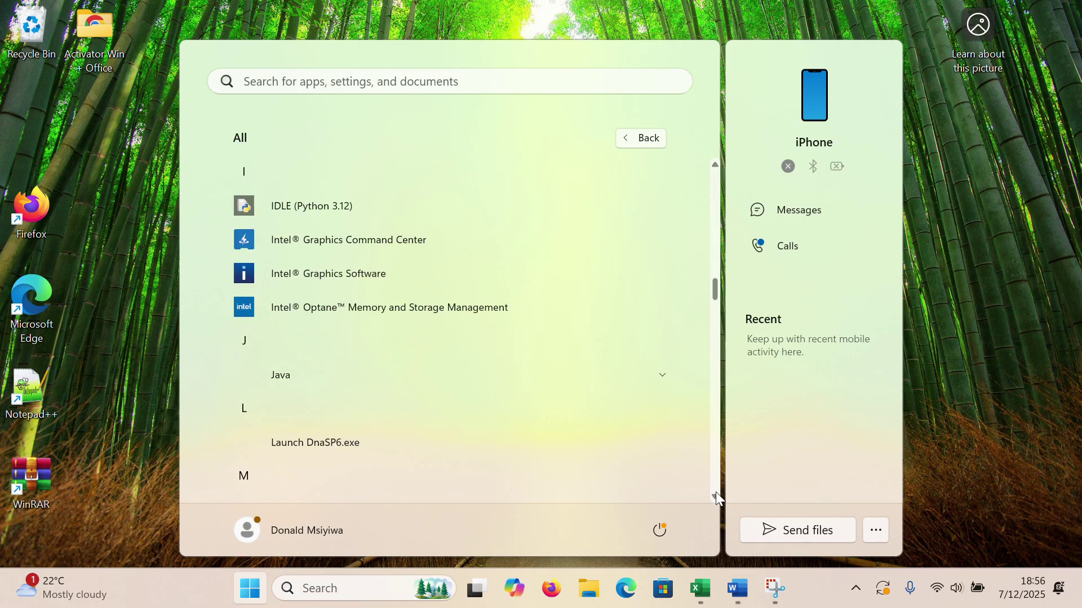
scroll(715, 496, down, 10)
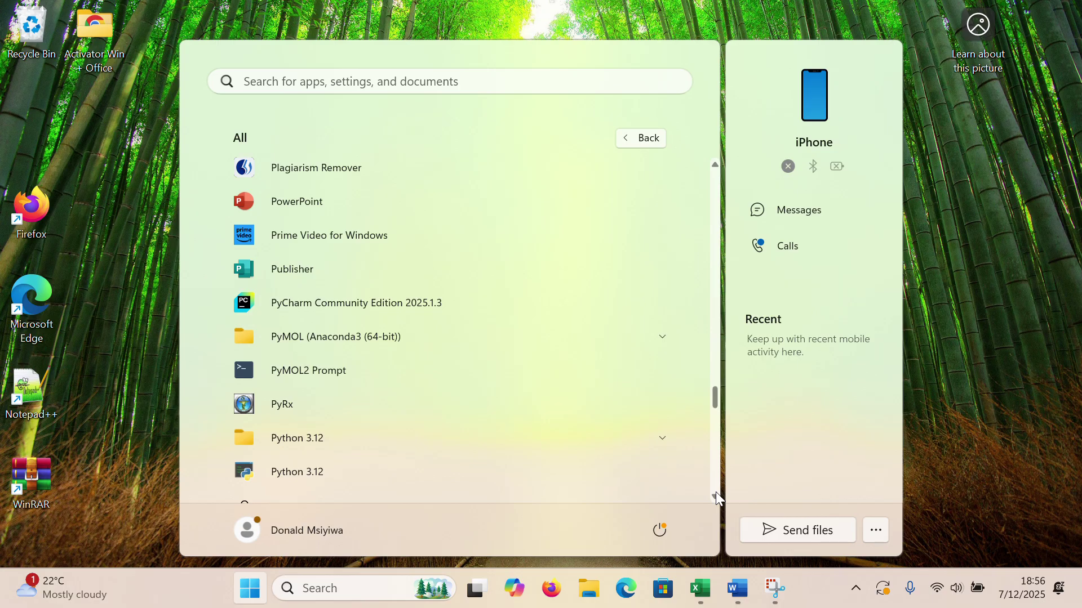
click(714, 496)
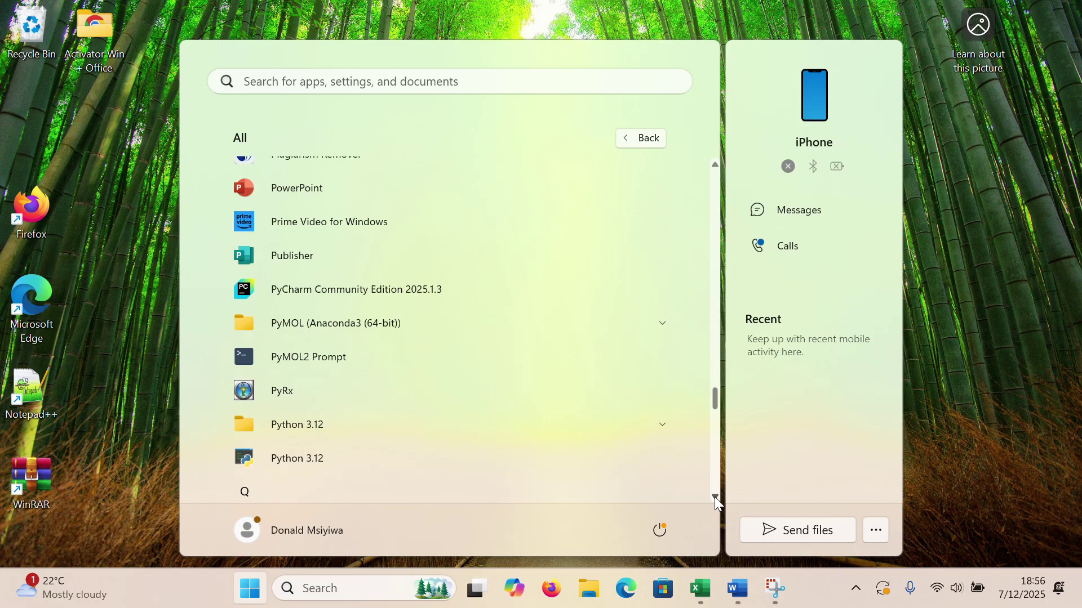
click(715, 497)
click(714, 497)
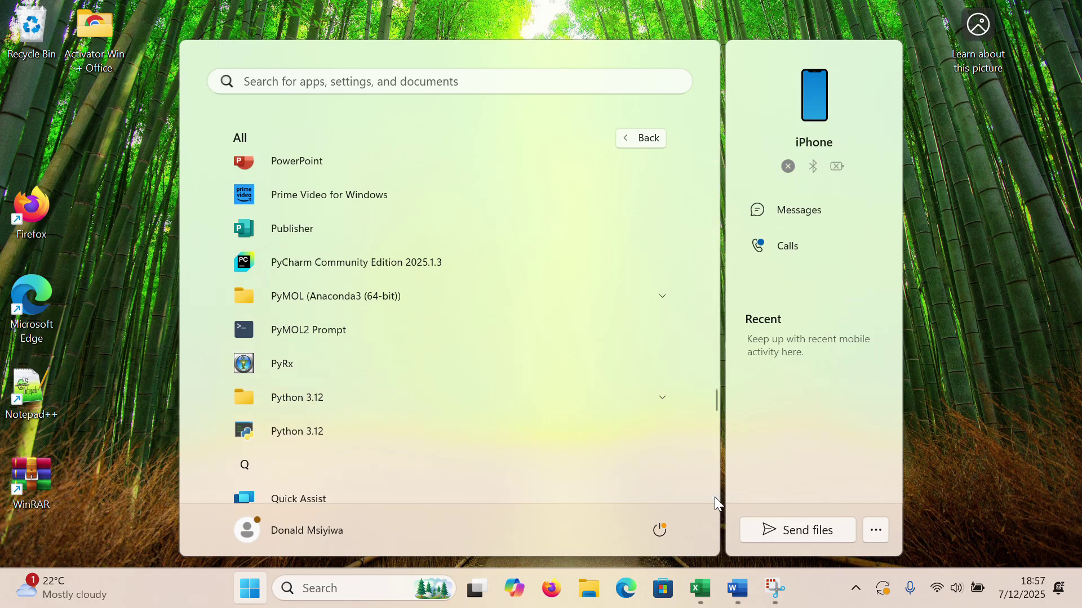
click(715, 495)
click(714, 496)
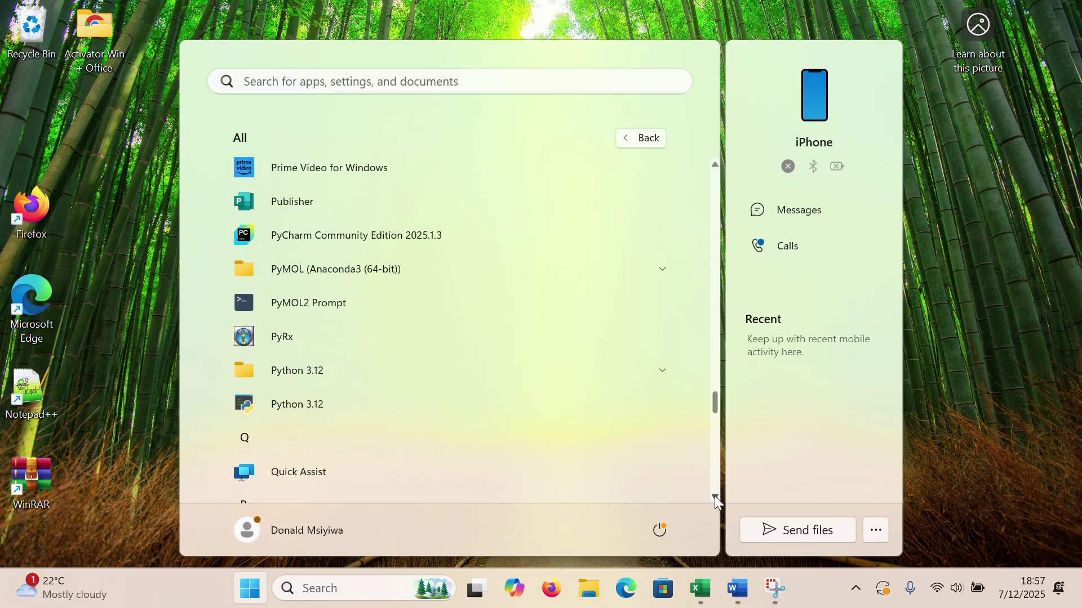
drag(714, 496, 714, 496)
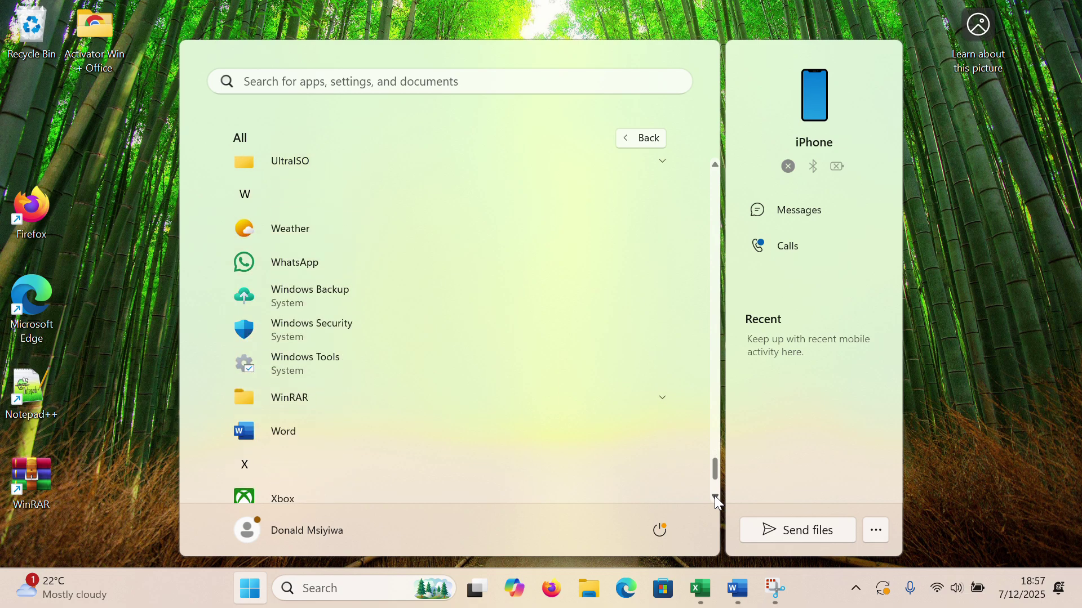
click(715, 163)
right_click(715, 163)
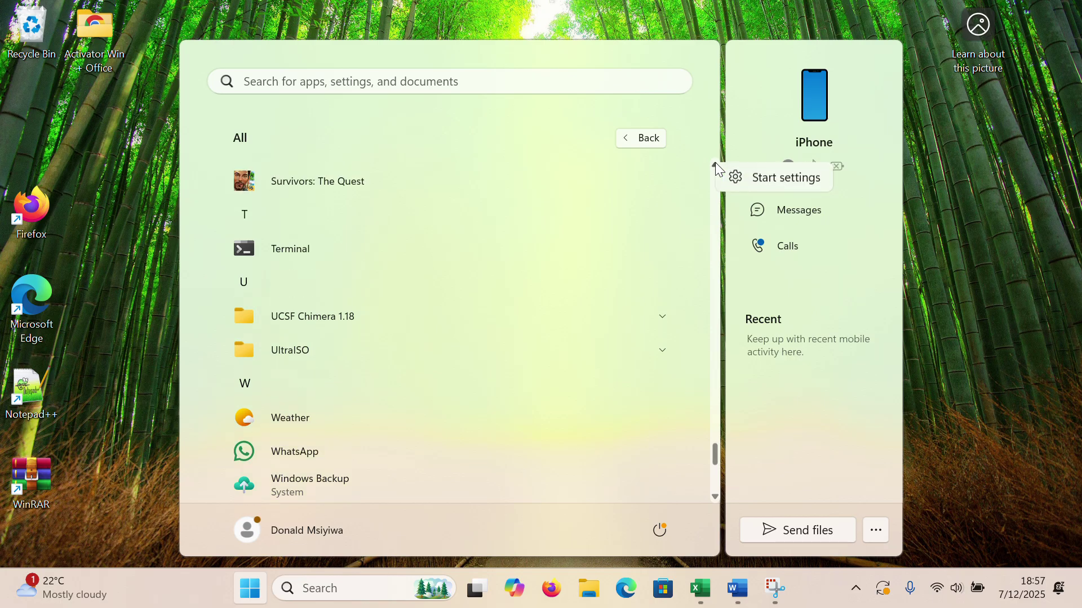
click(715, 164)
click(715, 164)
click(714, 164)
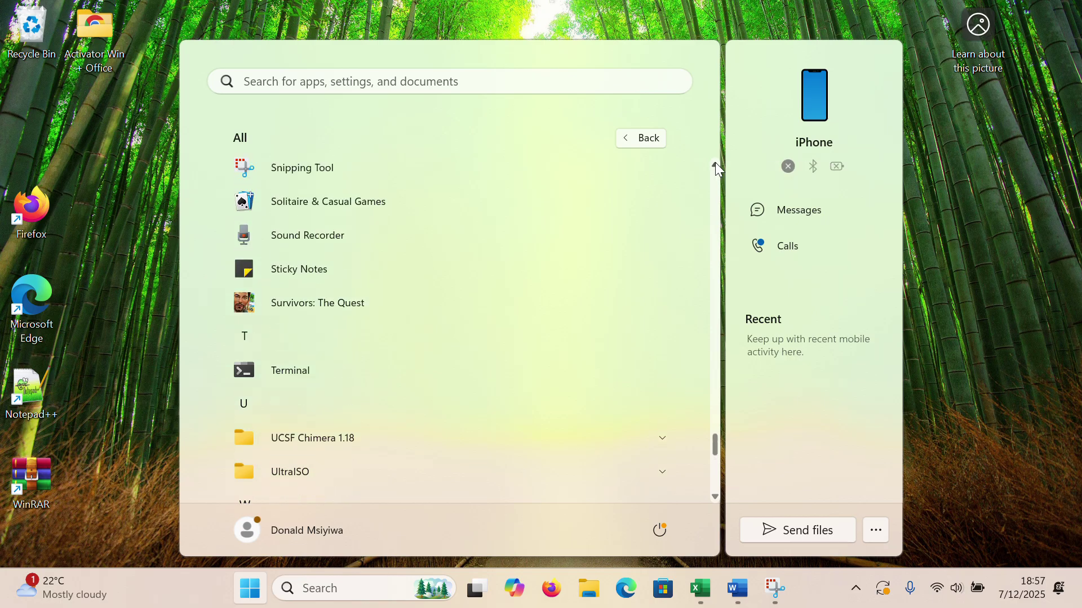
click(715, 163)
scroll(715, 162, up, 5)
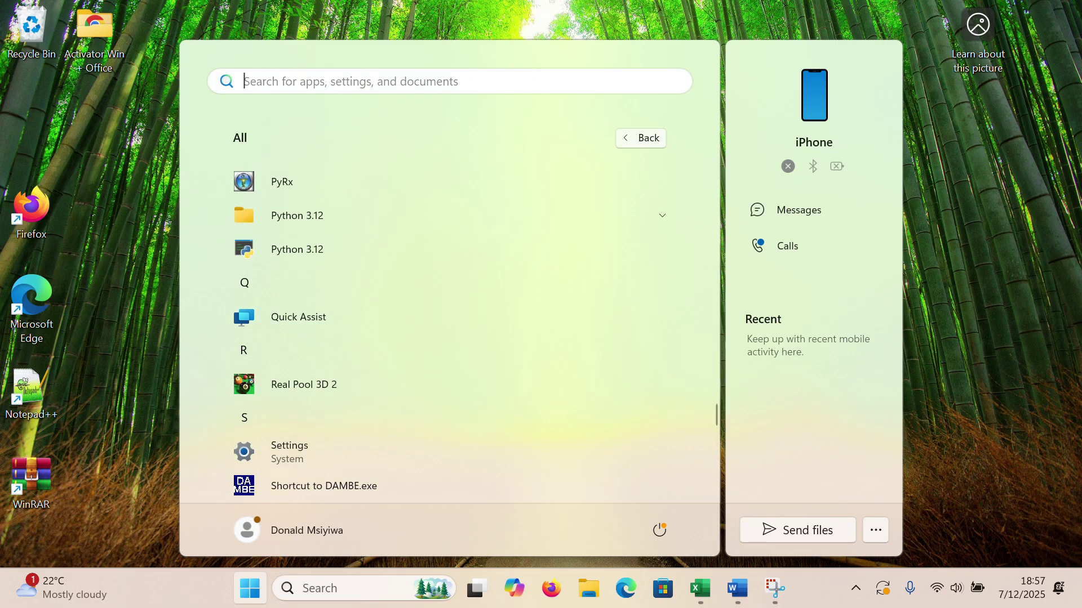
scroll(715, 162, up, 5)
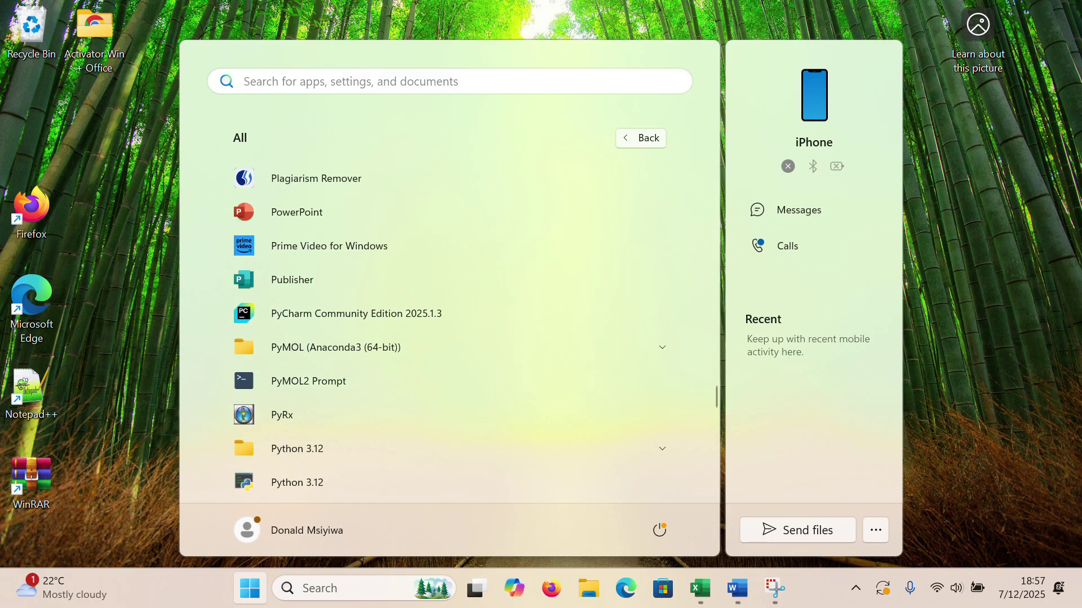
scroll(337, 329, up, 5)
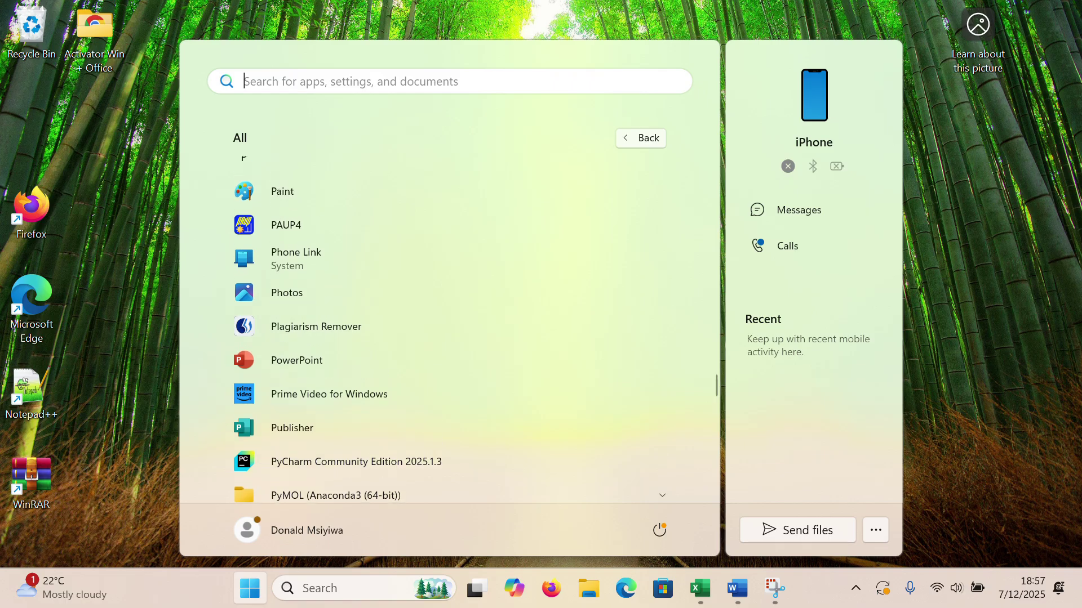
scroll(337, 329, up, 1)
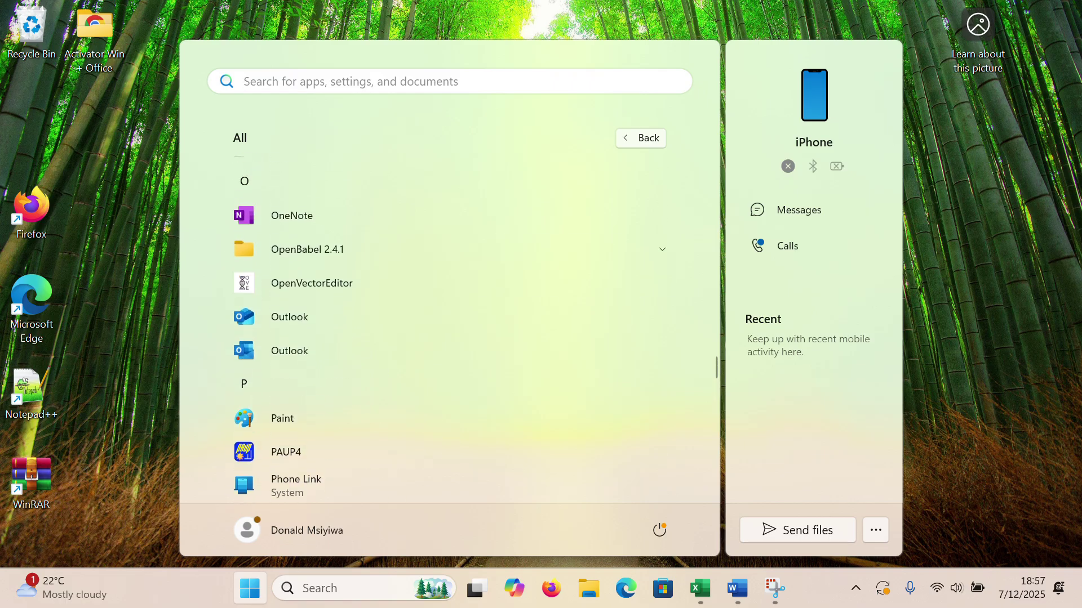
scroll(337, 330, up, 3)
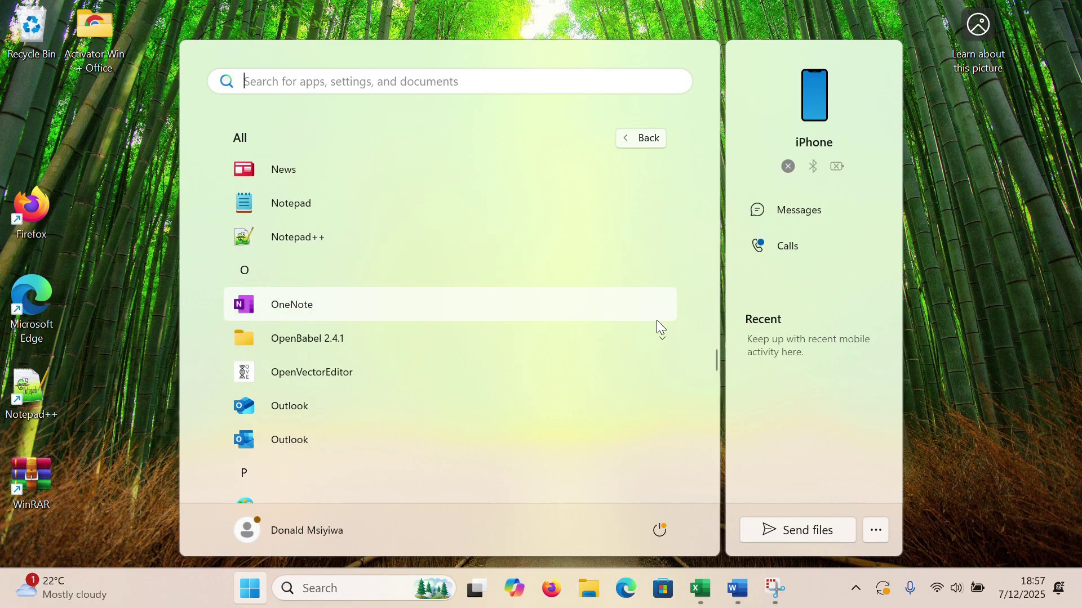
click(662, 340)
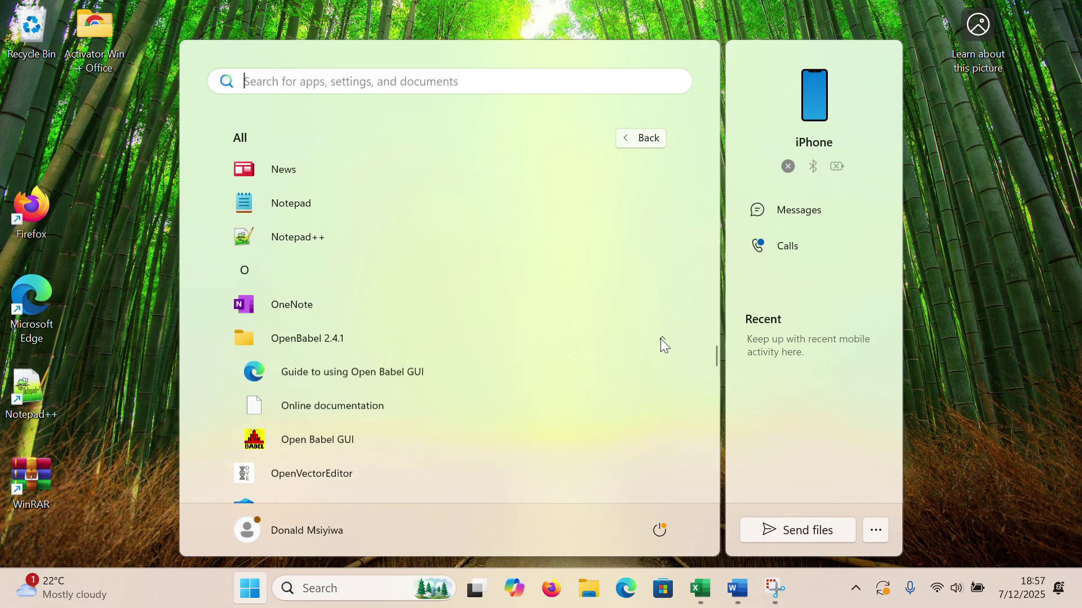
click(333, 441)
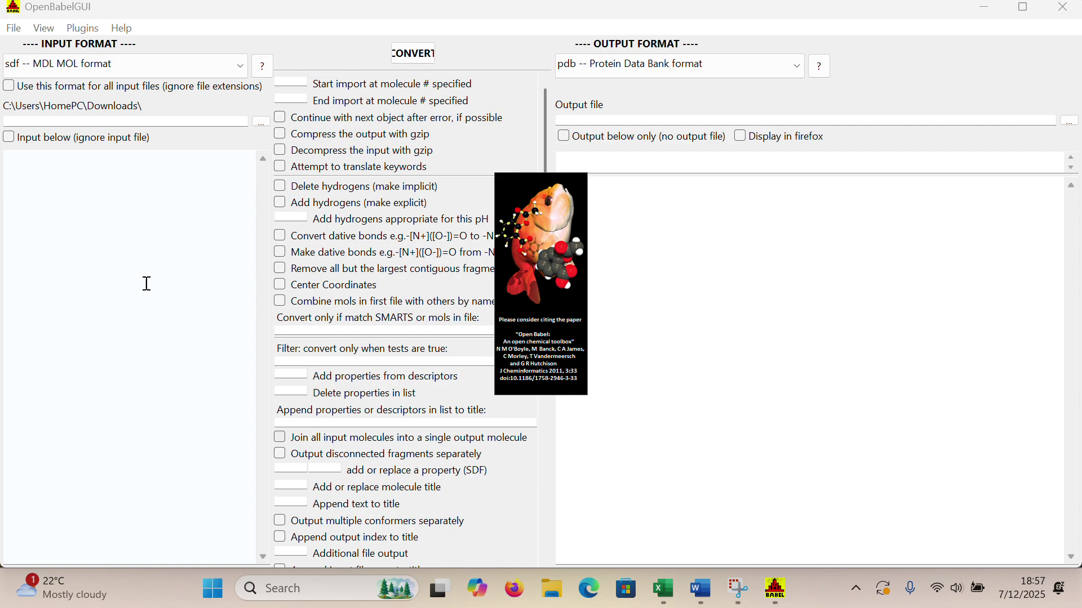
Step: Switch to File Explorer and look in the Downloads folder for the downloaded PubChem structure file
click(239, 71)
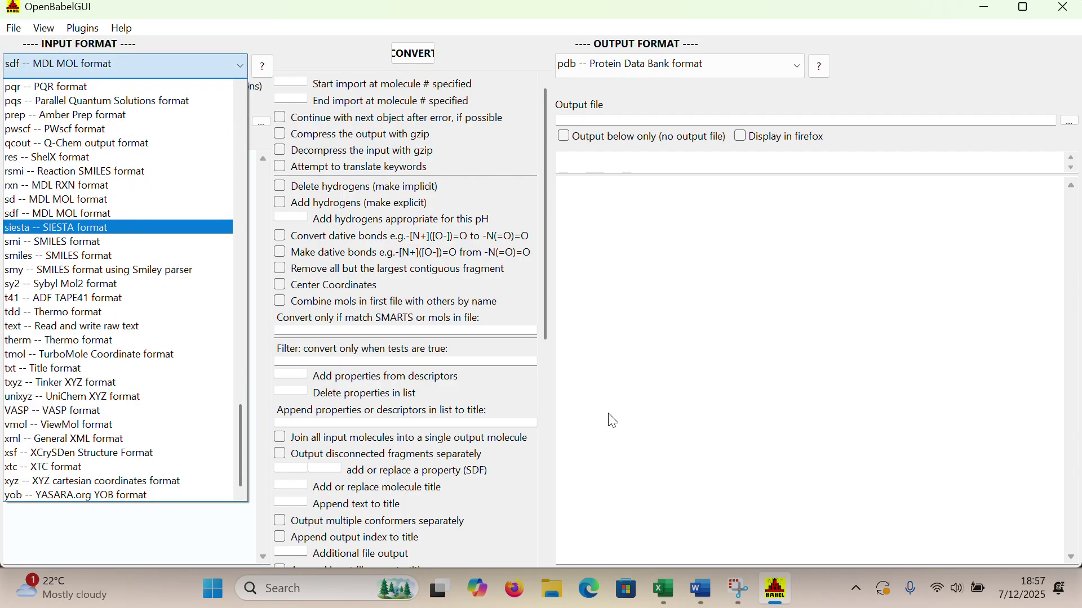
click(560, 599)
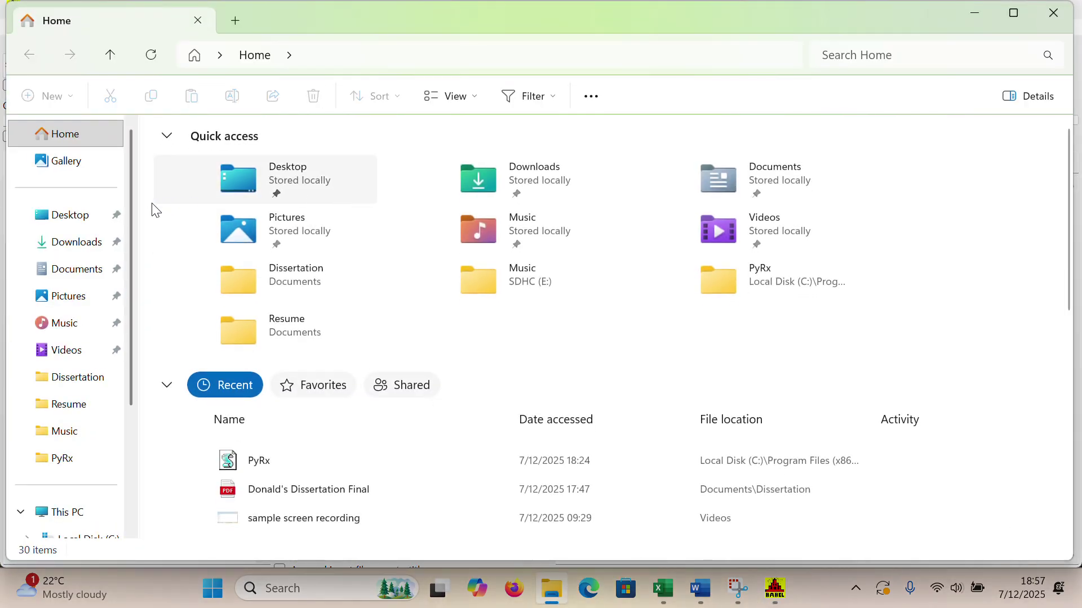
click(82, 242)
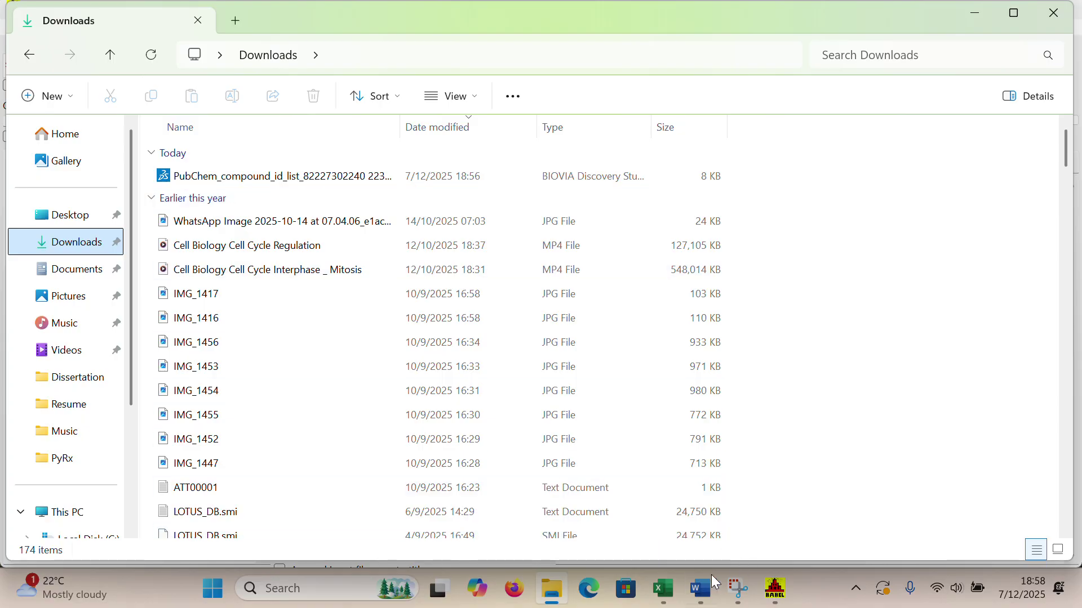
Step: Return to OpenBabelGUI and choose sdf -- MDL MOL format as the input format
click(779, 586)
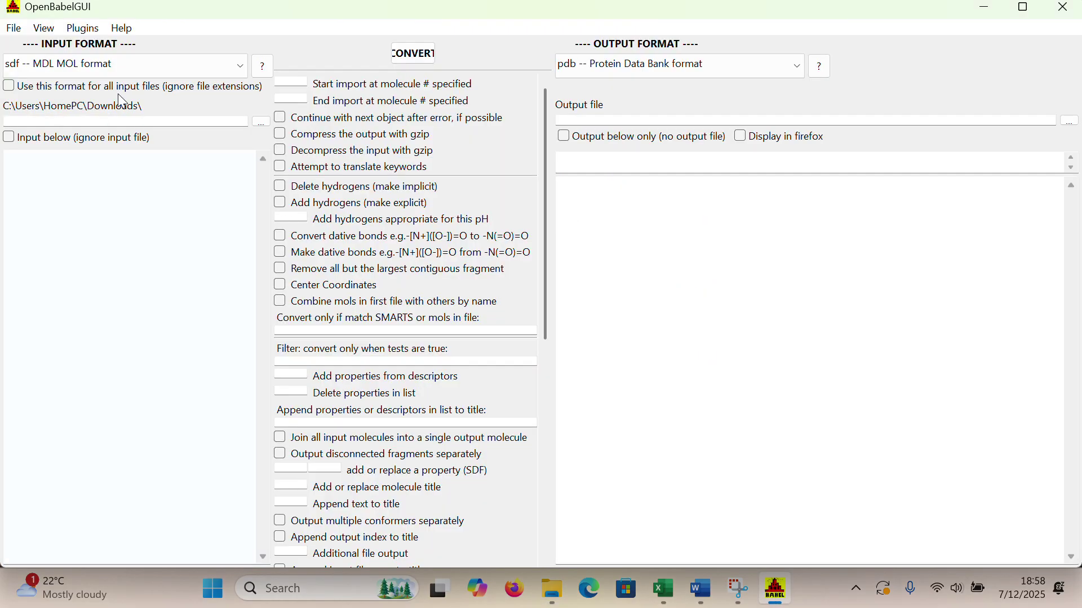
click(236, 68)
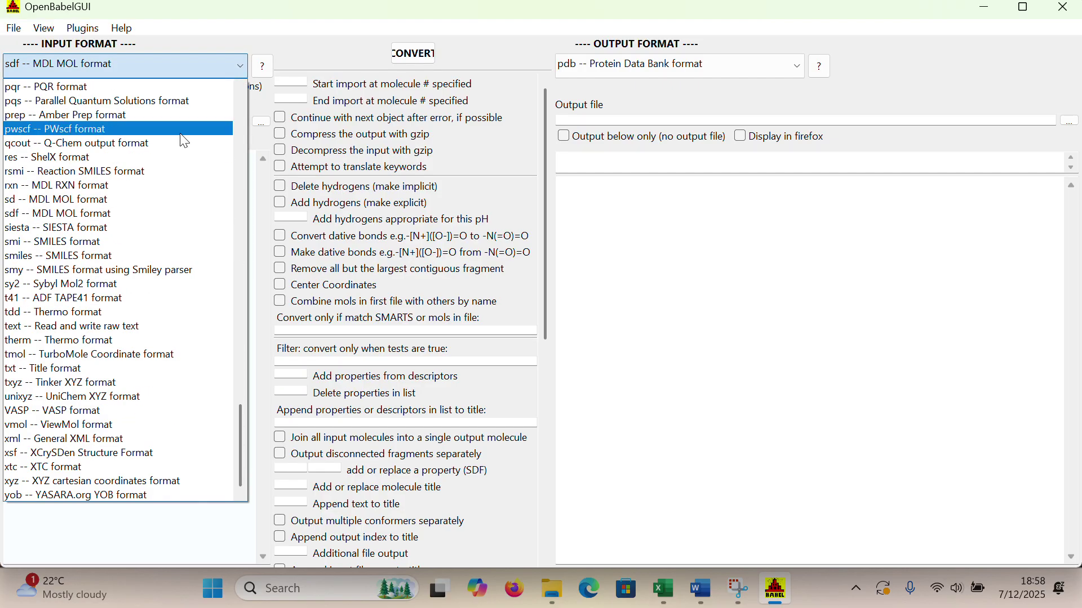
click(105, 217)
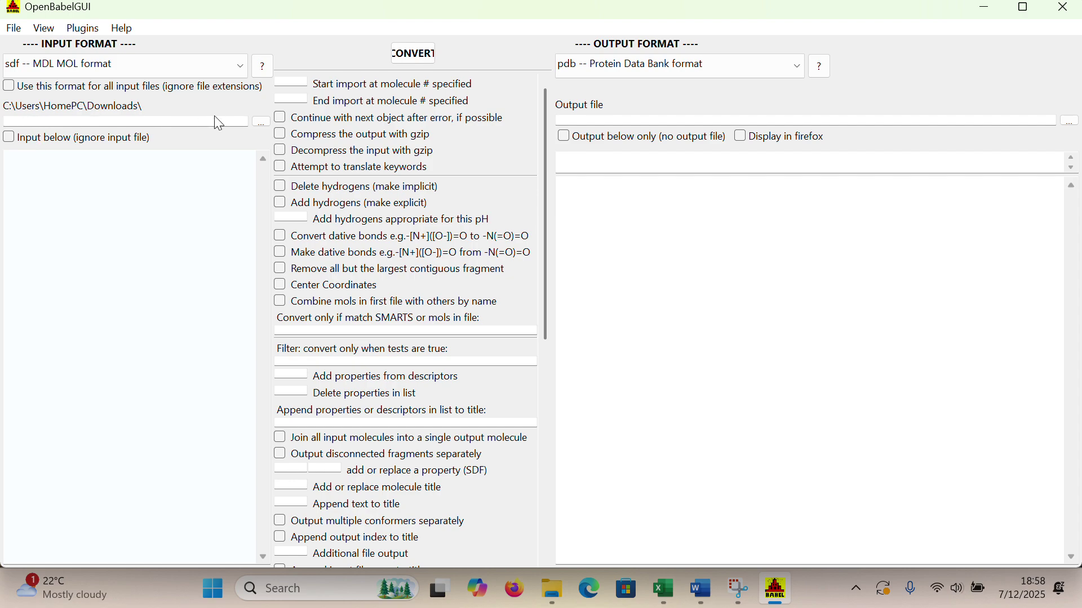
Step: Load today's PubChem_compound_id_list SDF file from the Downloads folder as the input file
click(263, 123)
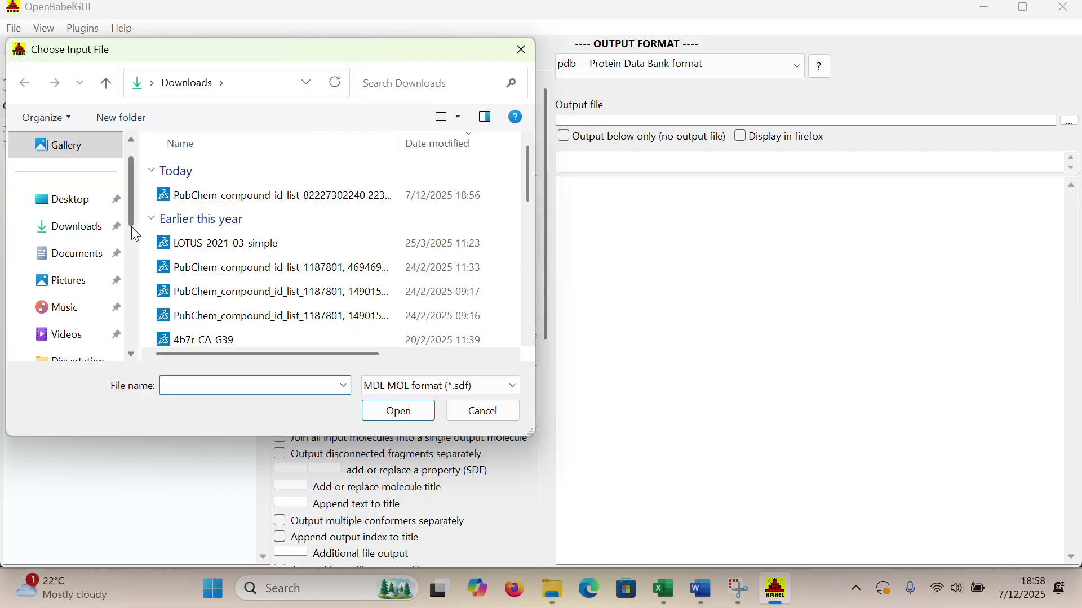
click(91, 227)
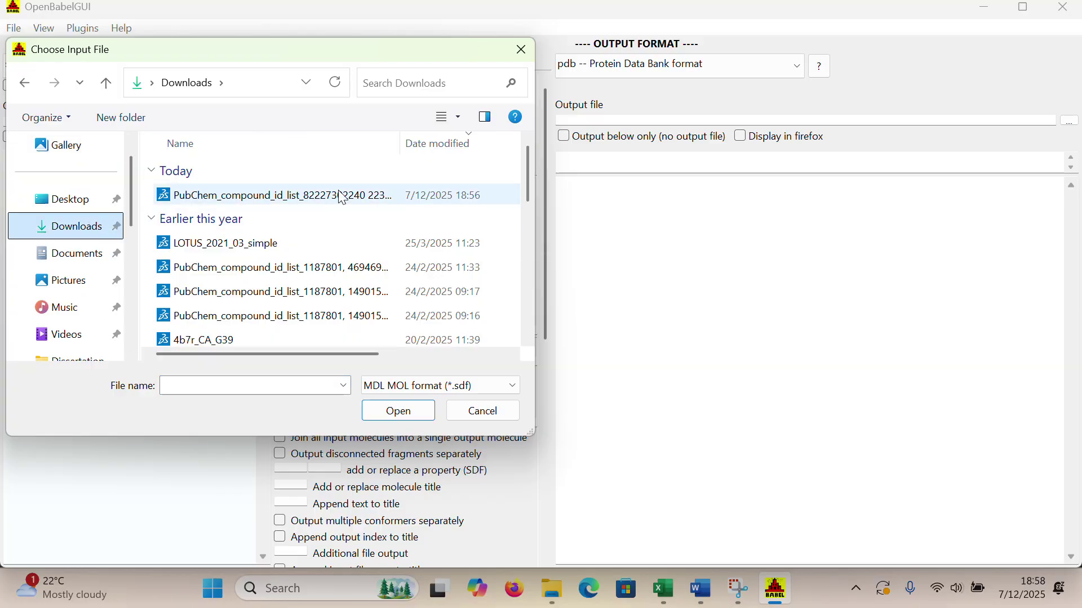
click(298, 207)
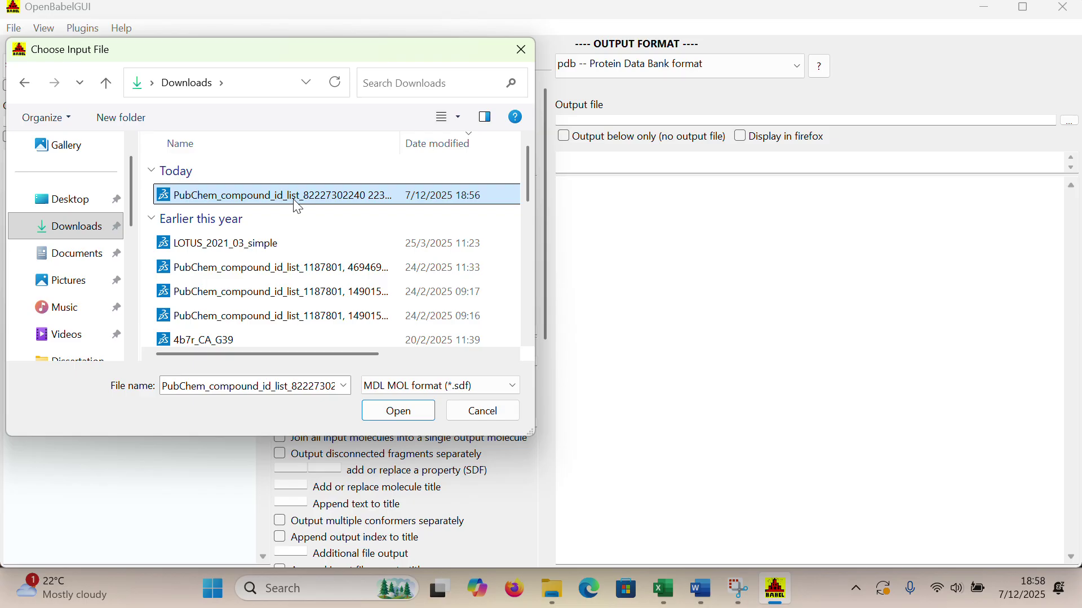
click(403, 416)
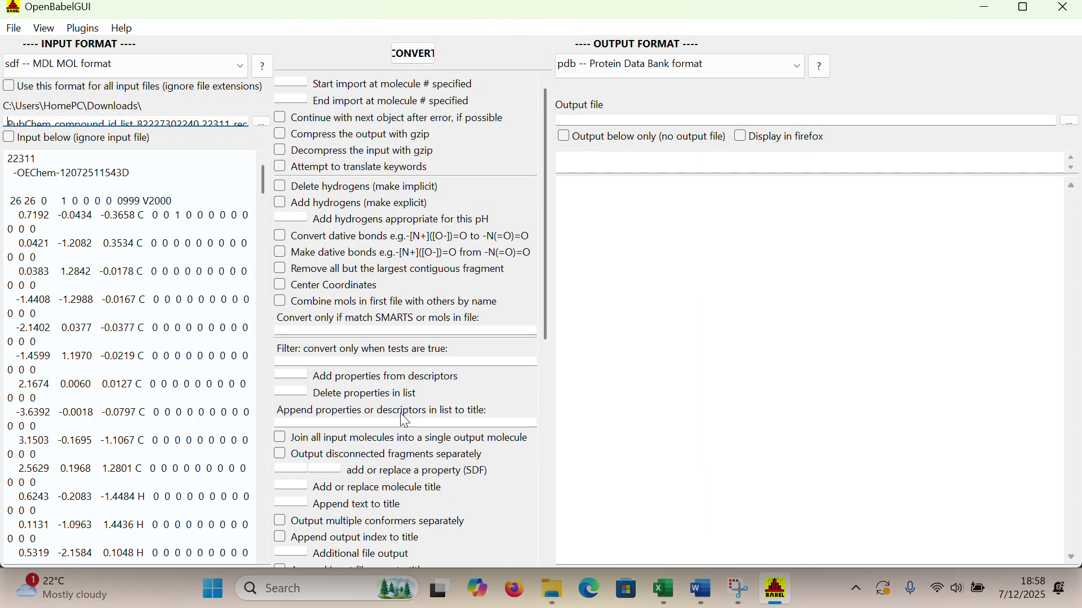
Step: Choose pdb -- Protein Data Bank format as the output format and name the output file cosmos in the Downloads folder
click(795, 63)
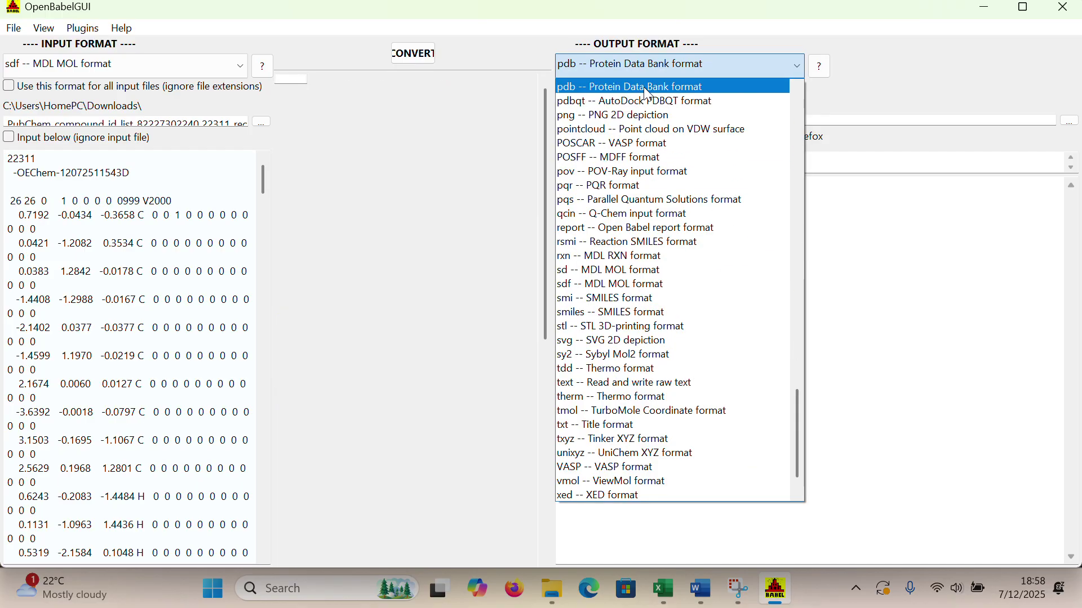
click(710, 85)
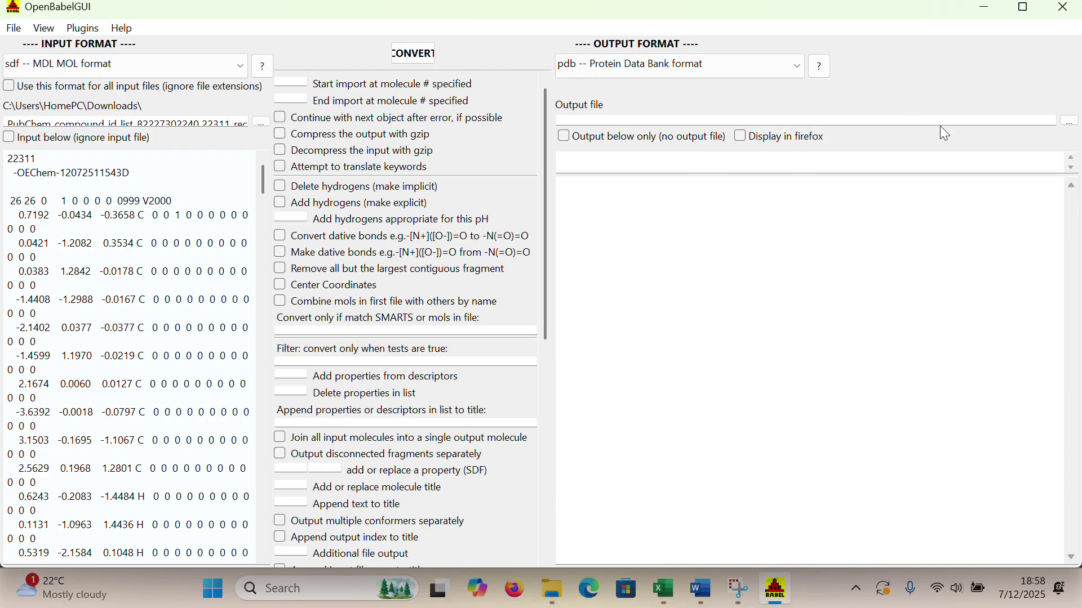
click(1070, 123)
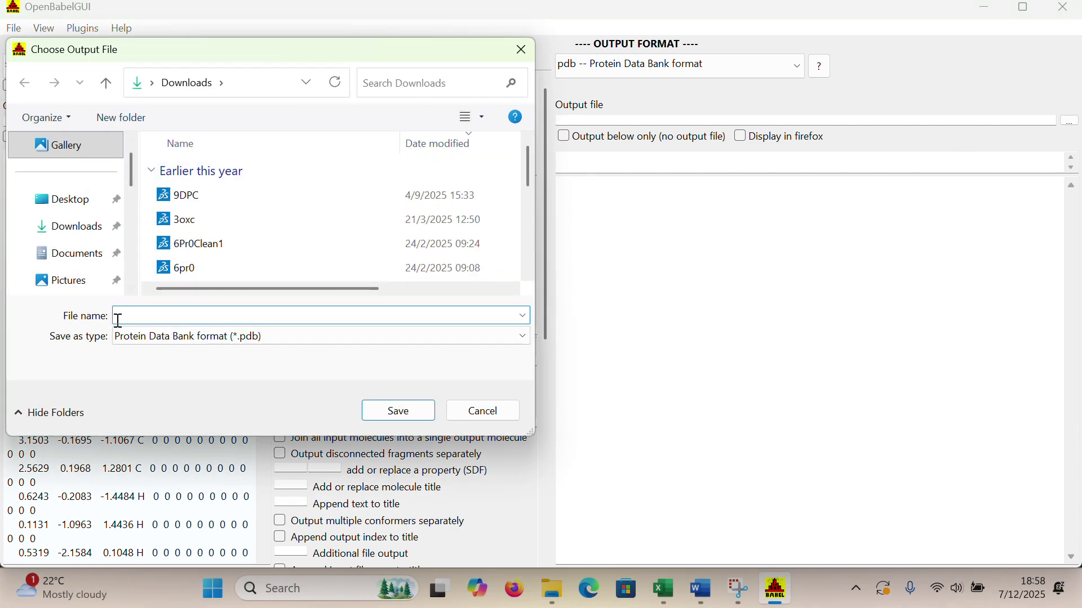
text(c)
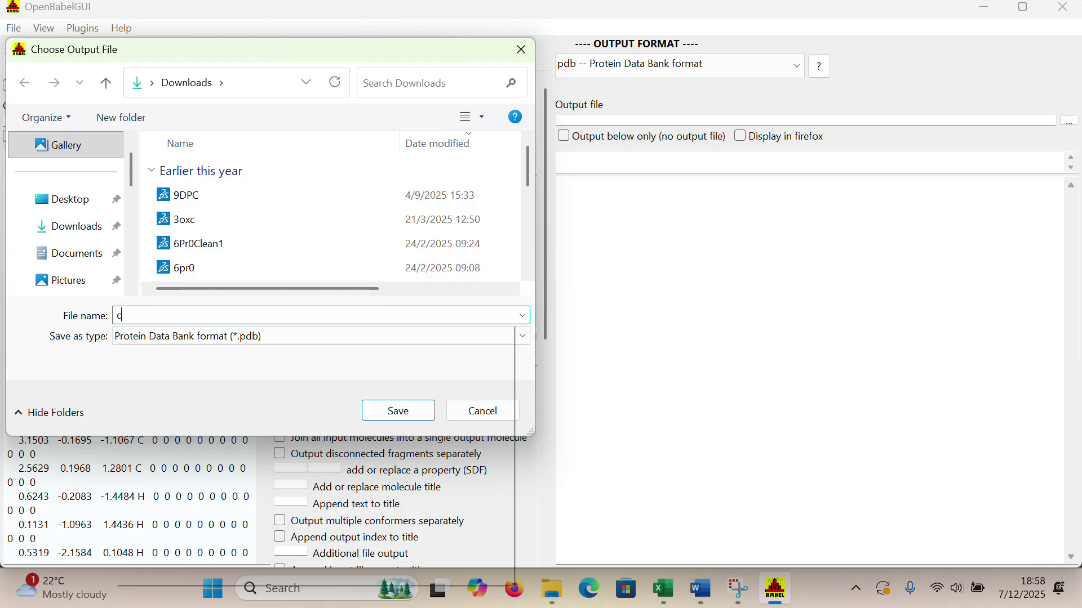
text(osmos)
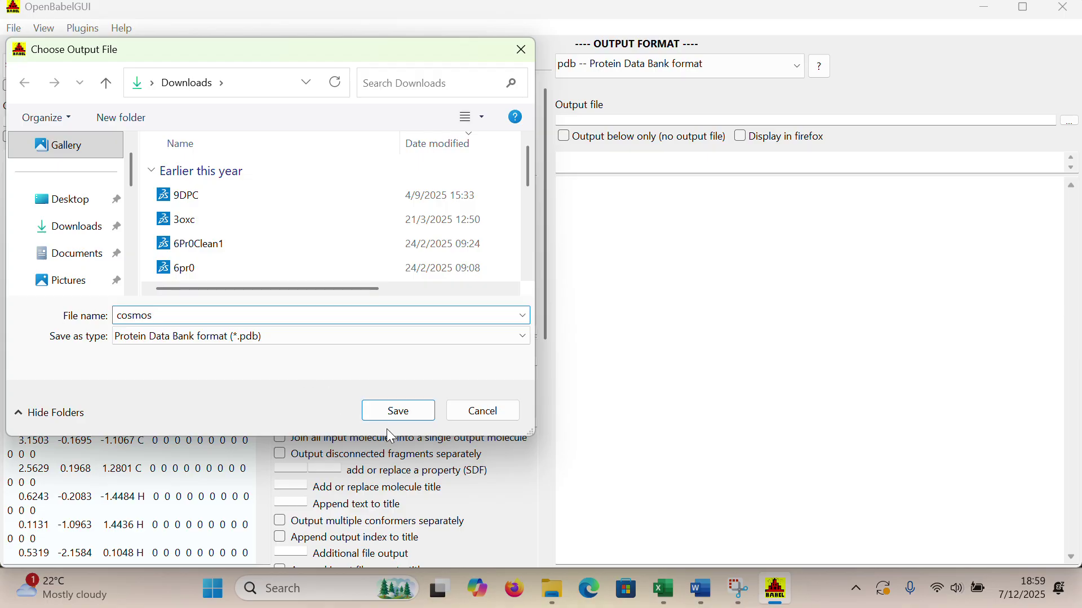
click(397, 412)
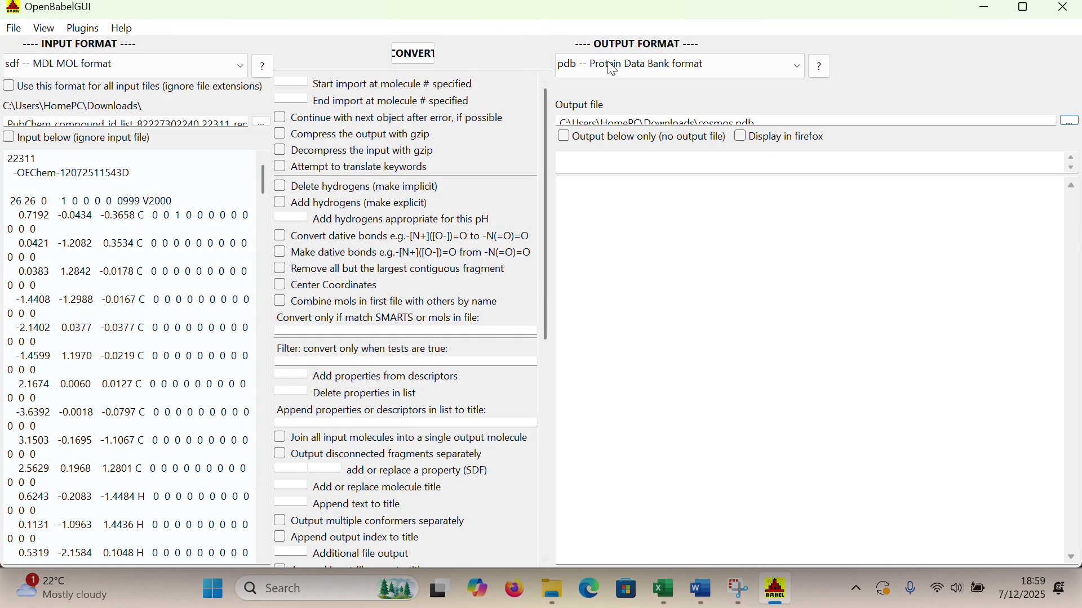
Step: Convert the loaded structures to PDB and switch to the Downloads folder in File Explorer to check for the output file
click(417, 57)
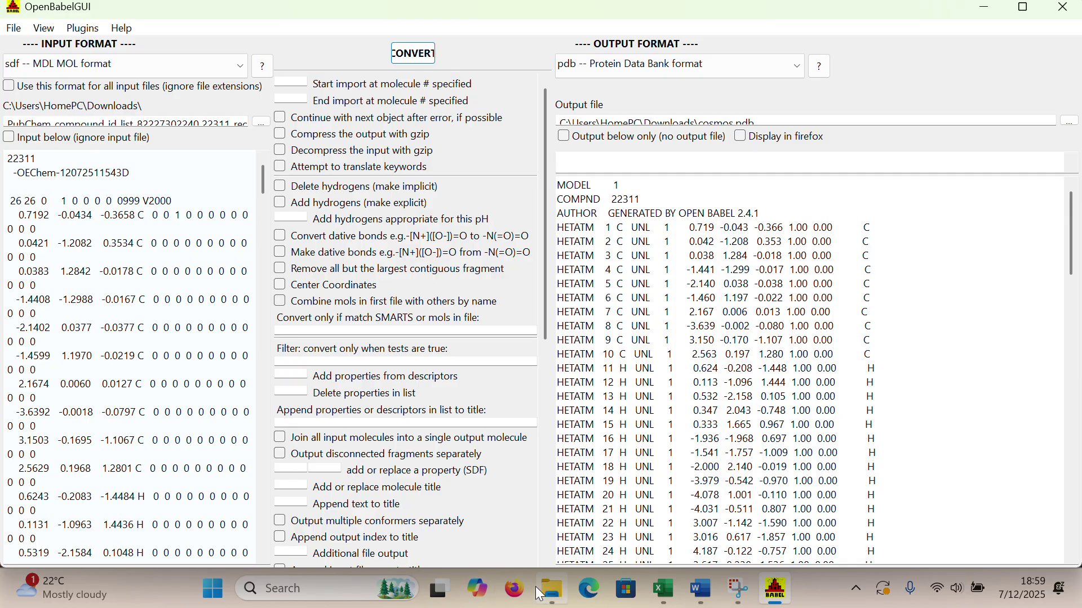
click(552, 590)
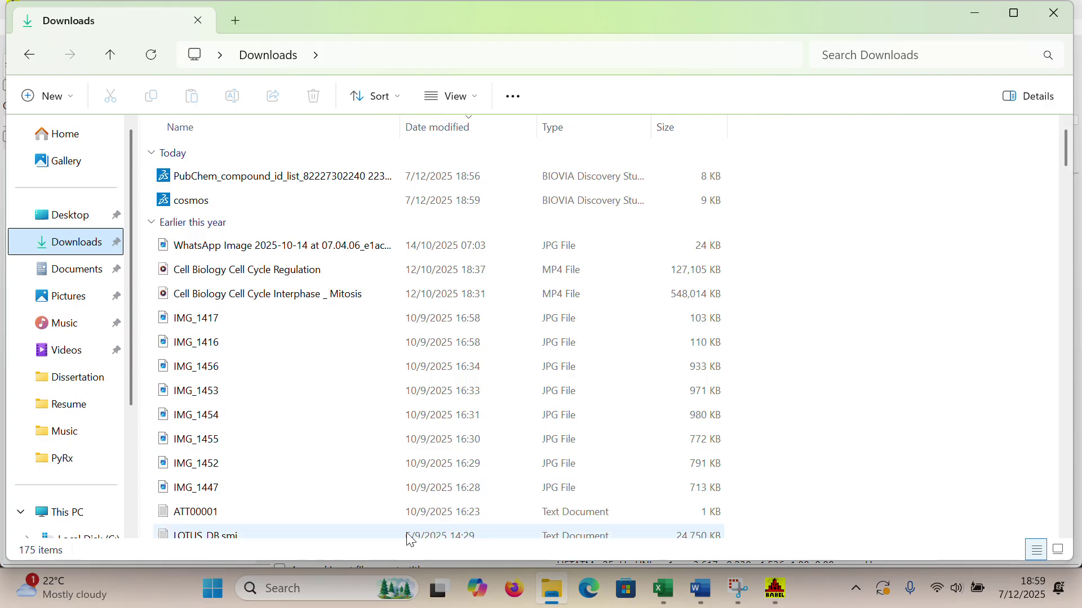
Step: Launch PyRx from the Windows search and maximize its window
click(283, 590)
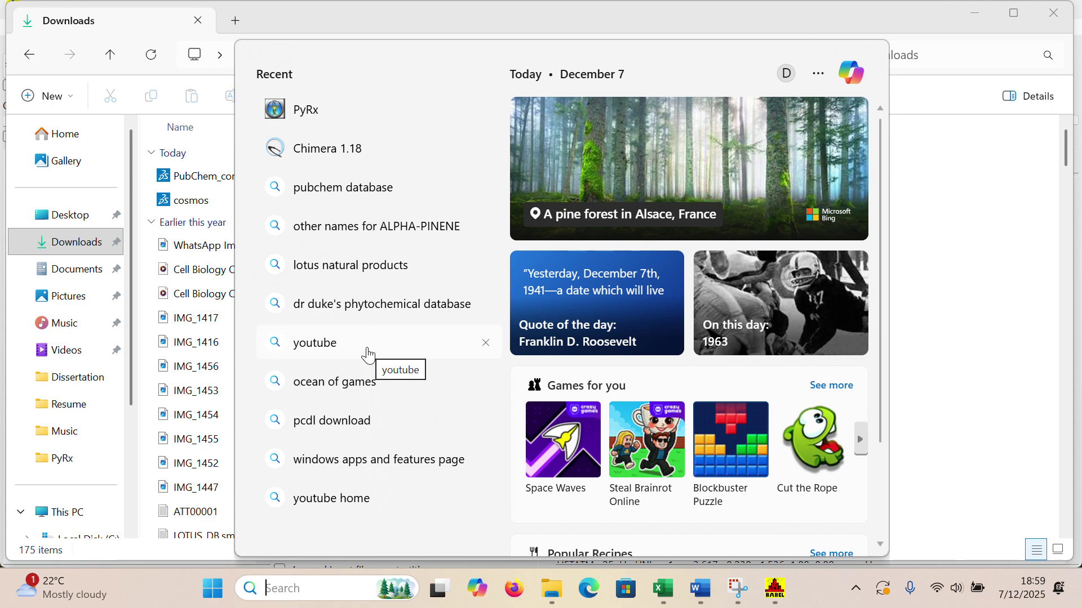
click(305, 112)
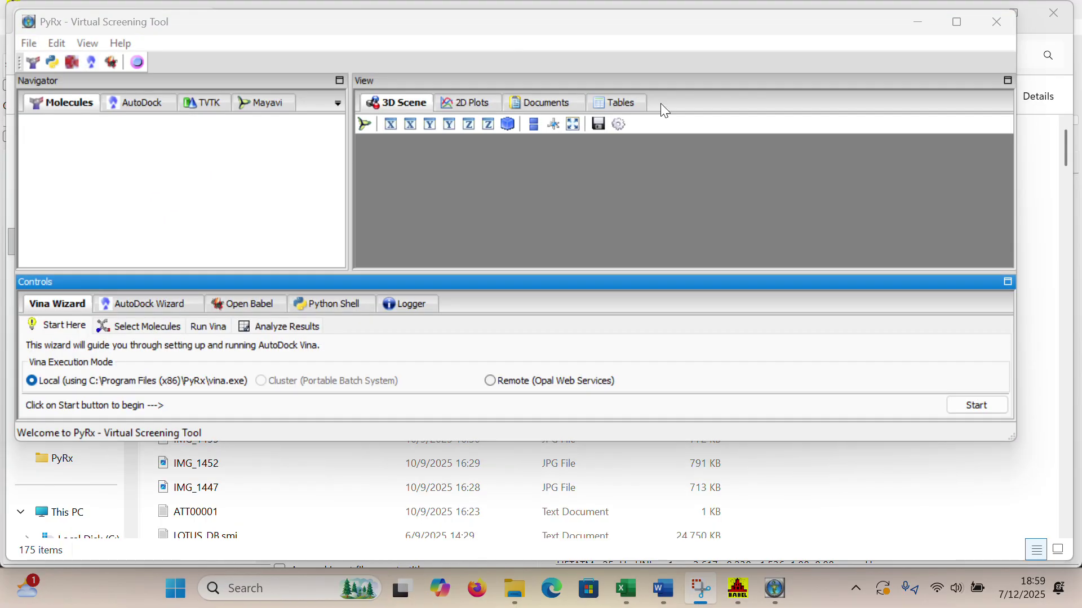
click(956, 22)
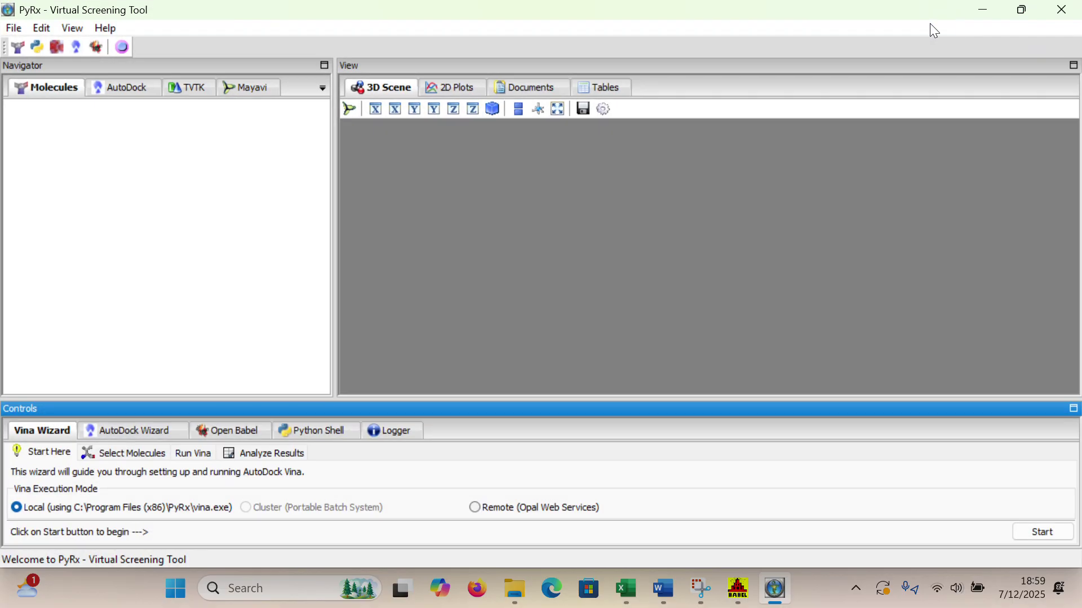
Step: Load the cosmos PDB file from the Downloads folder into PyRx as a molecule
click(14, 29)
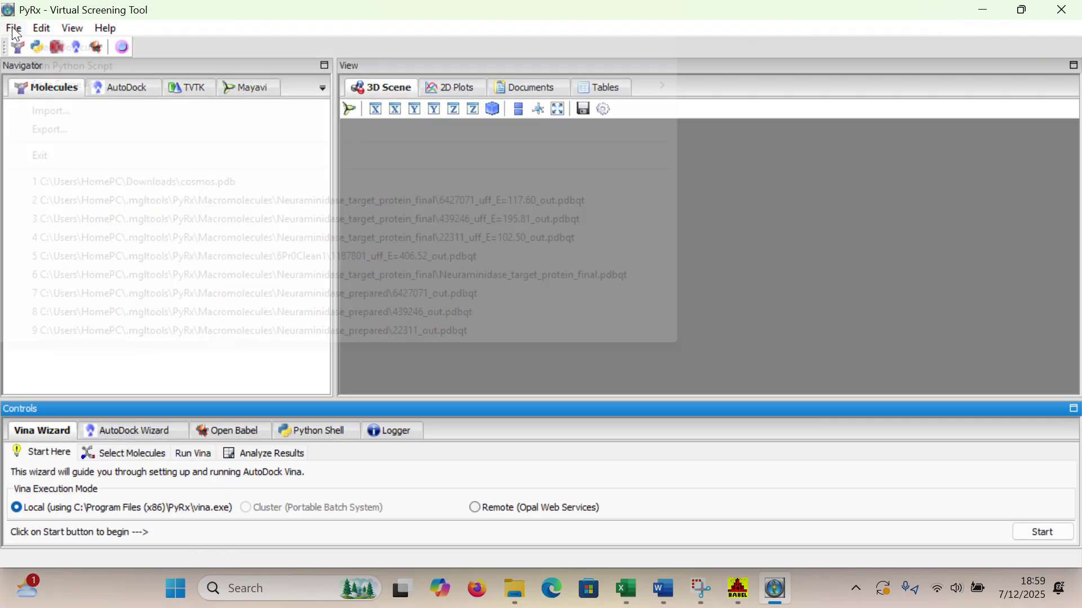
click(58, 49)
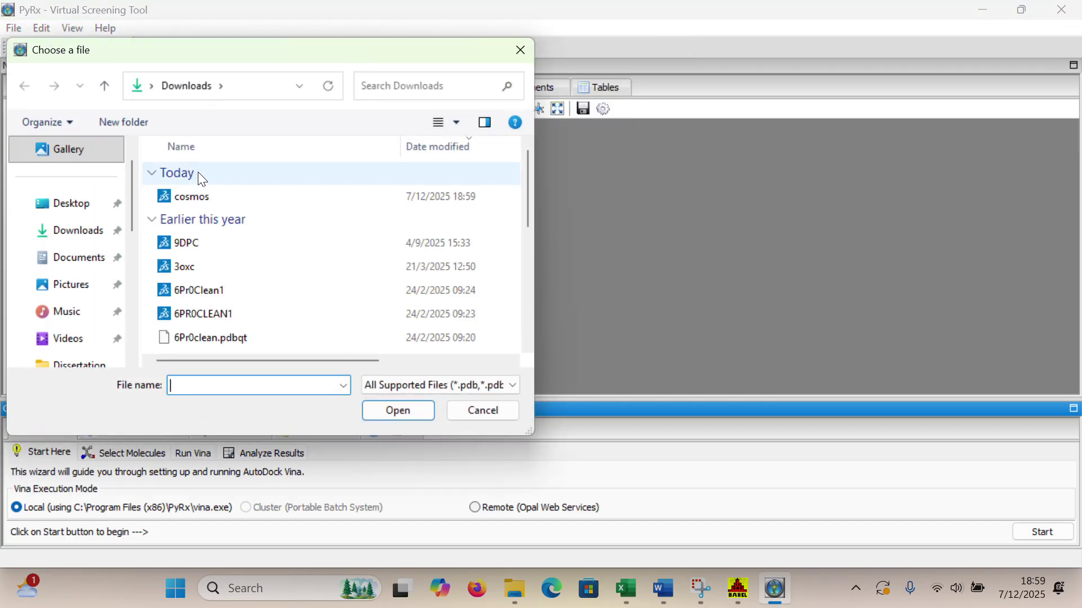
click(191, 197)
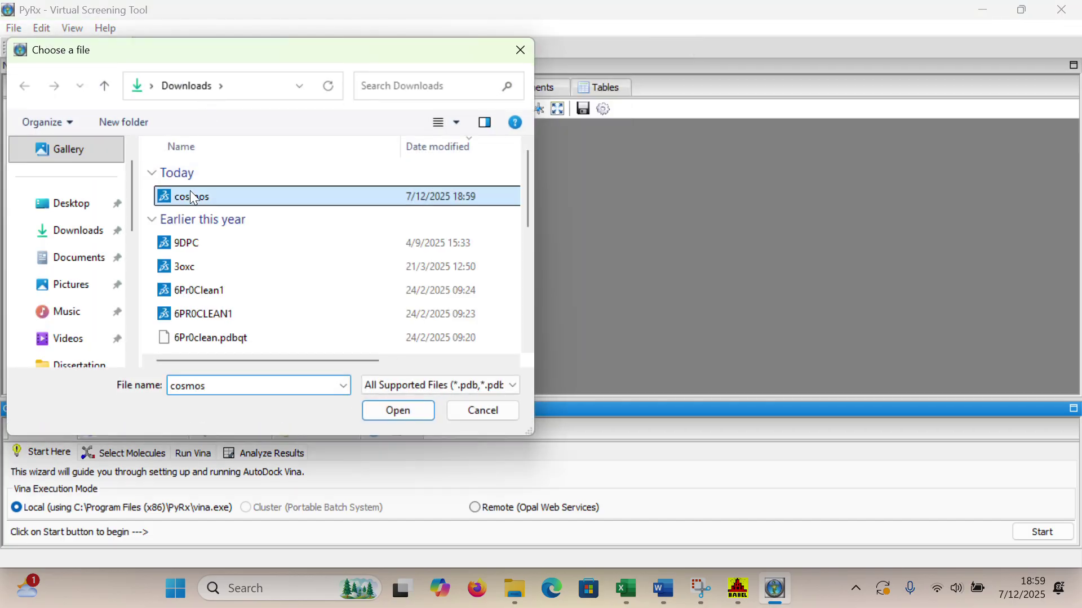
click(412, 415)
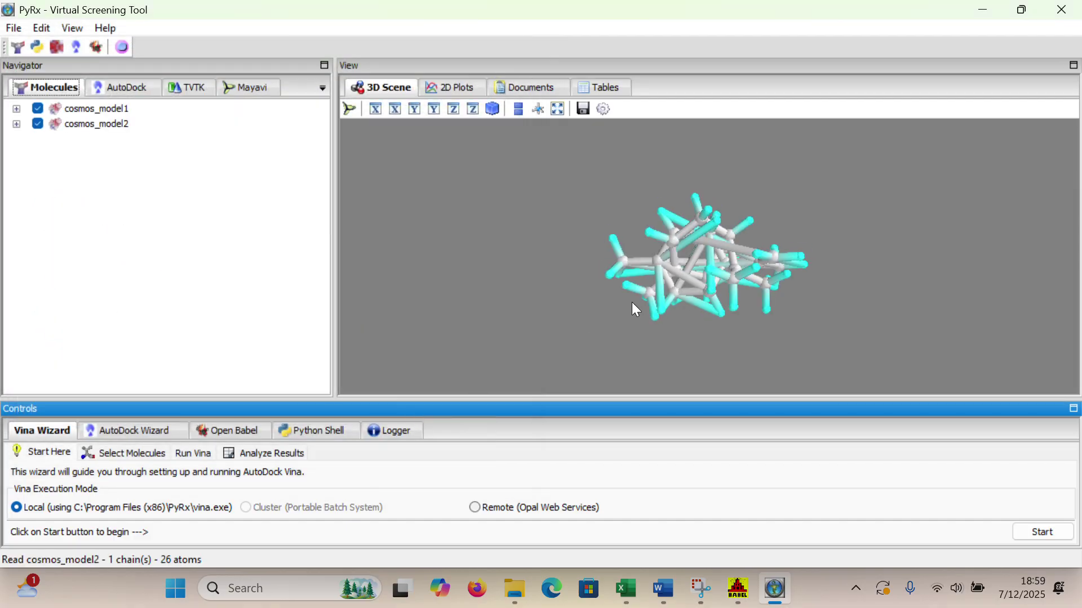